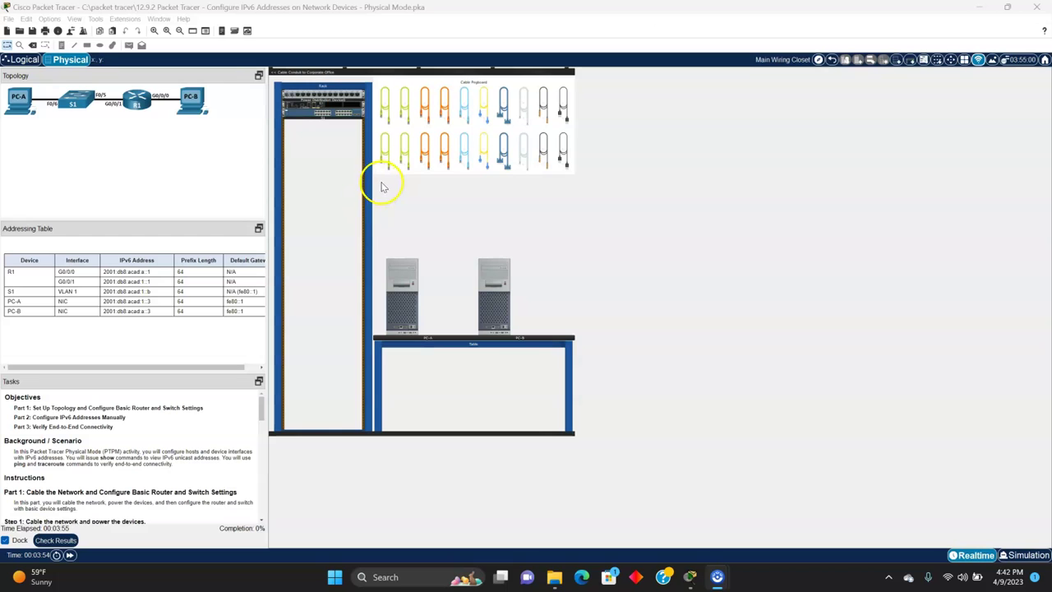
# Step: Connect port F0/6 on switch S1 to the network port of PC-A with a green Ethernet cable
pyautogui.scroll(3, 448, 185)
pyautogui.moveTo(631, 544); pyautogui.dragTo(860, 548)
pyautogui.scroll(-3, 817, 396)
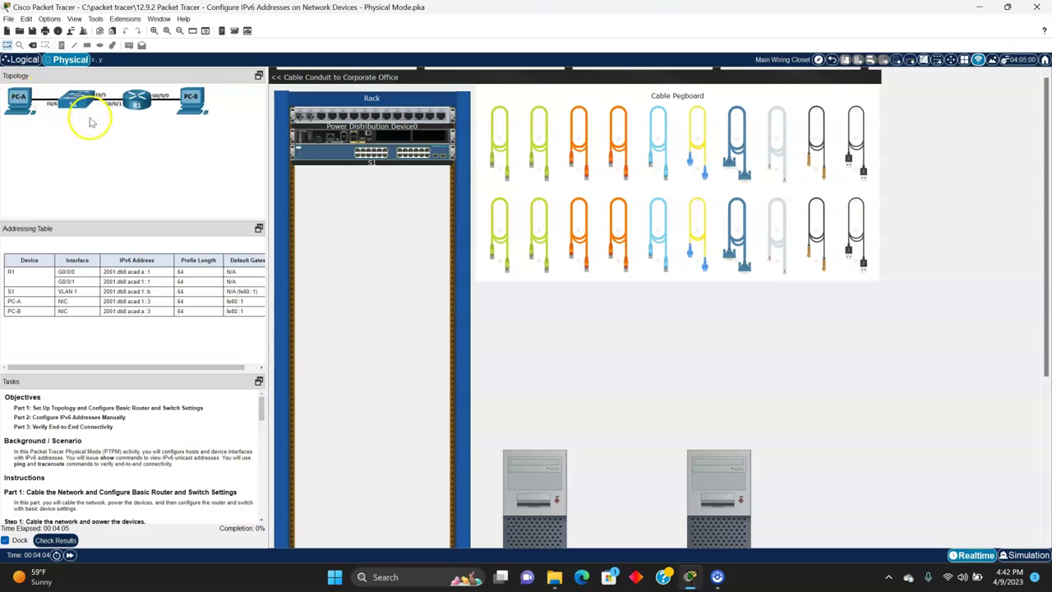
pyautogui.click(499, 163)
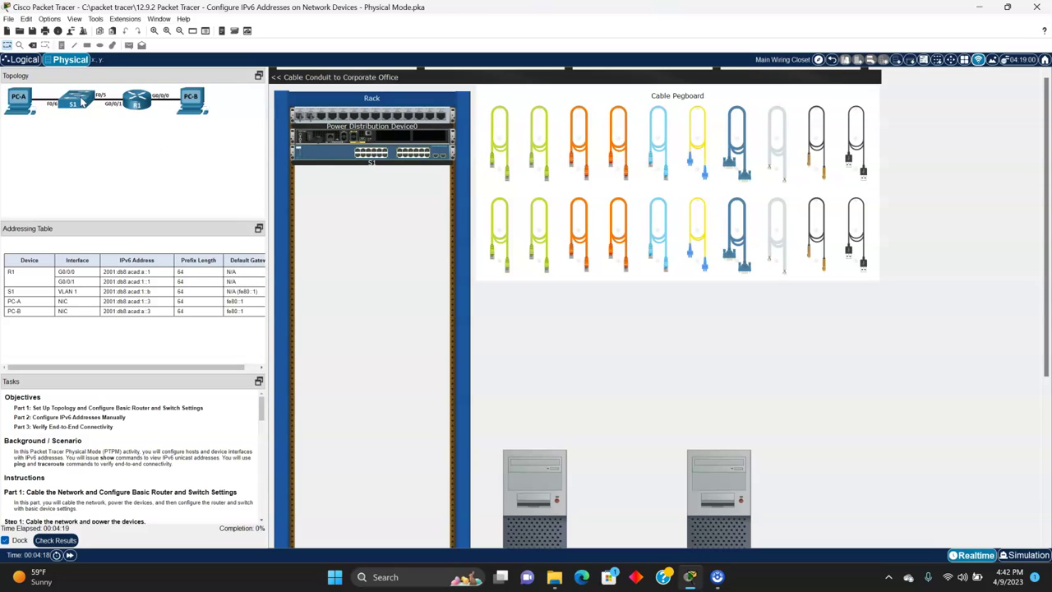
pyautogui.click(144, 100)
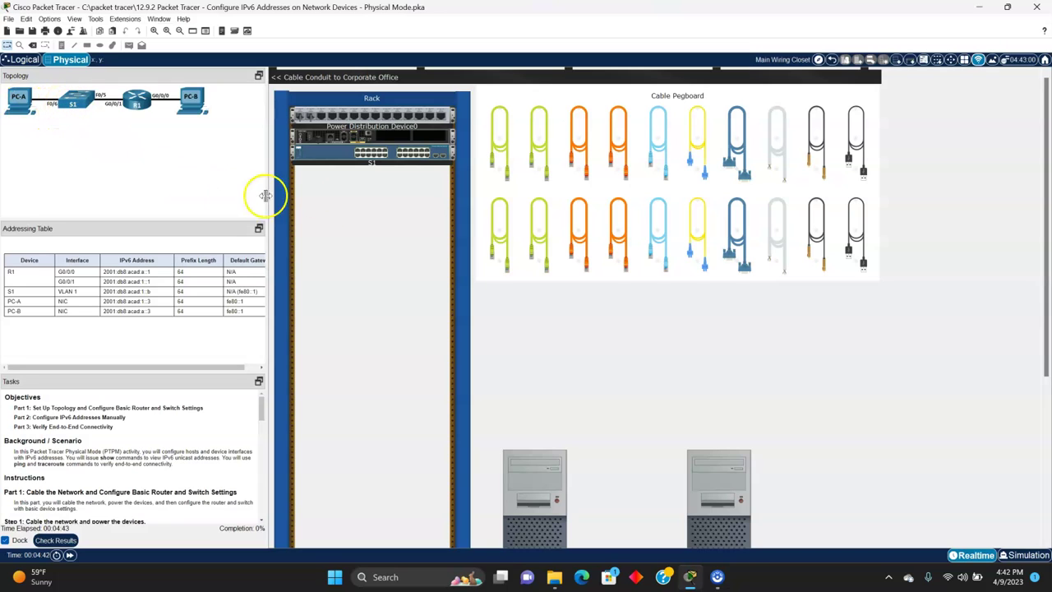
pyautogui.click(503, 153)
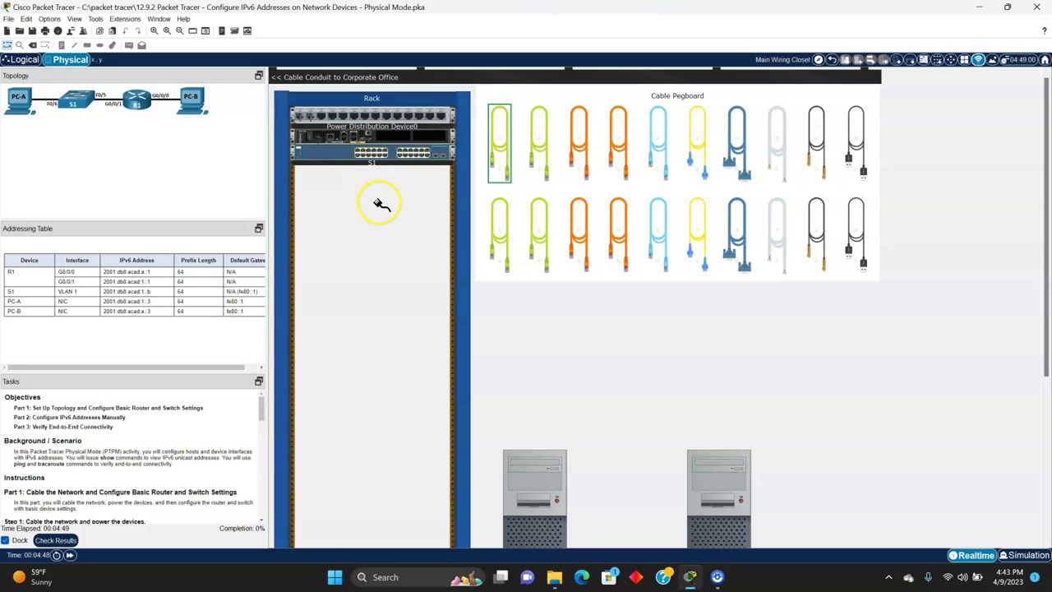
pyautogui.scroll(5, 395, 202)
pyautogui.scroll(-4, 485, 259)
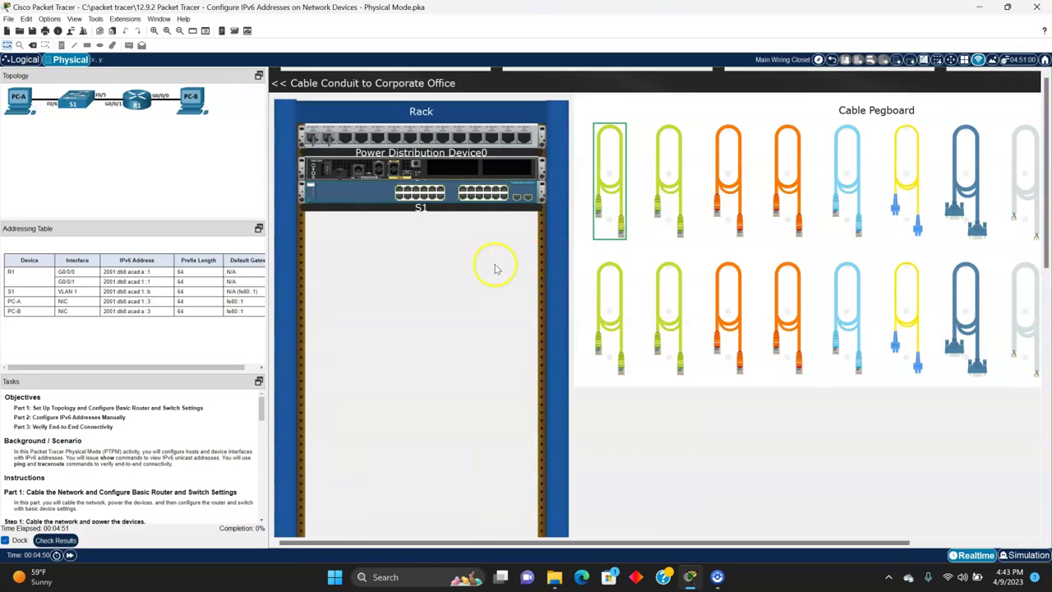
pyautogui.scroll(2, 496, 267)
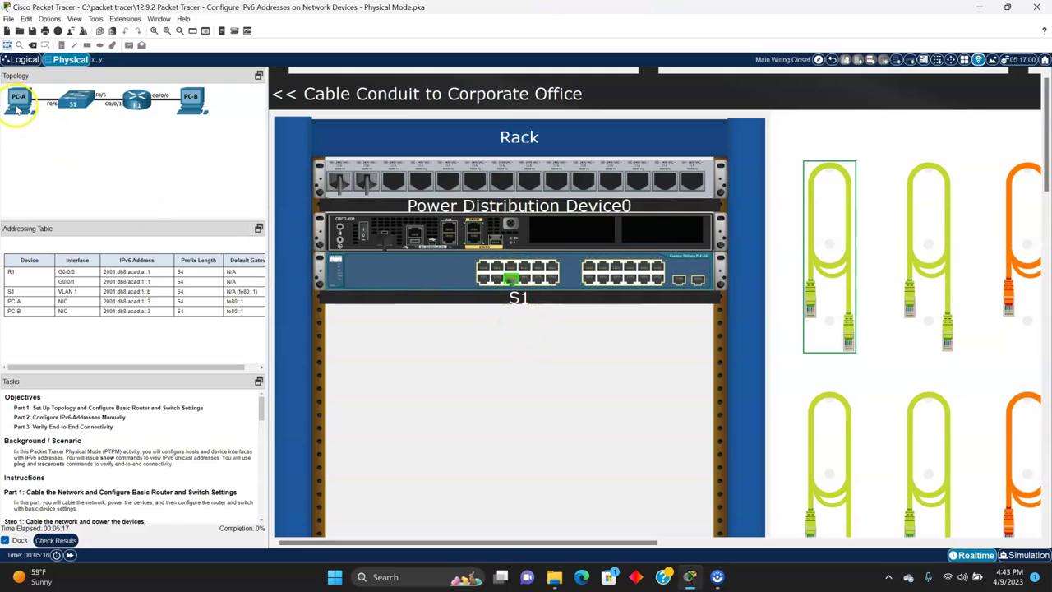
pyautogui.scroll(-10, 759, 376)
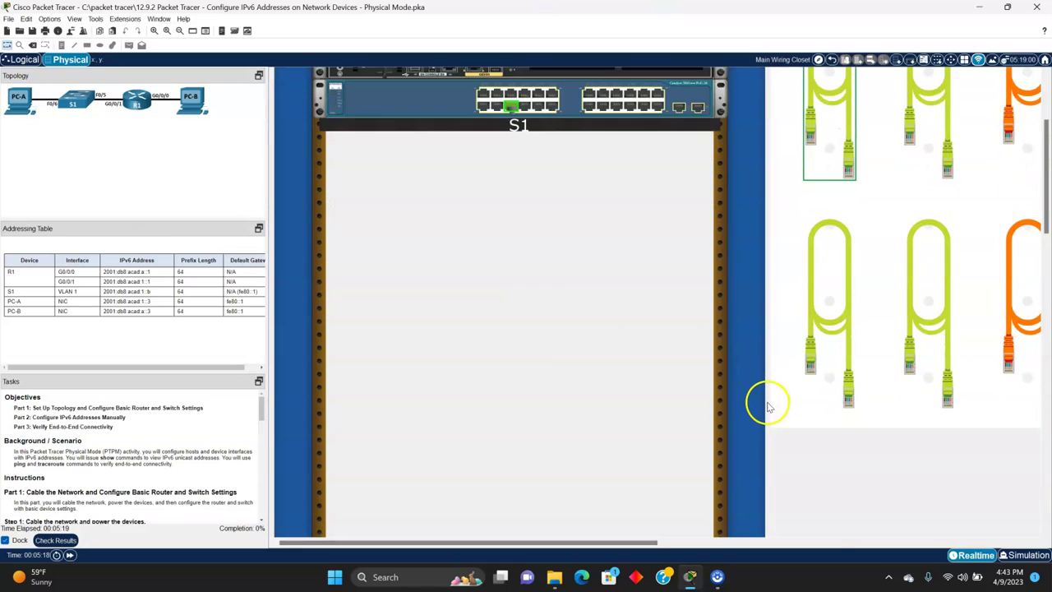
pyautogui.scroll(-4, 769, 411)
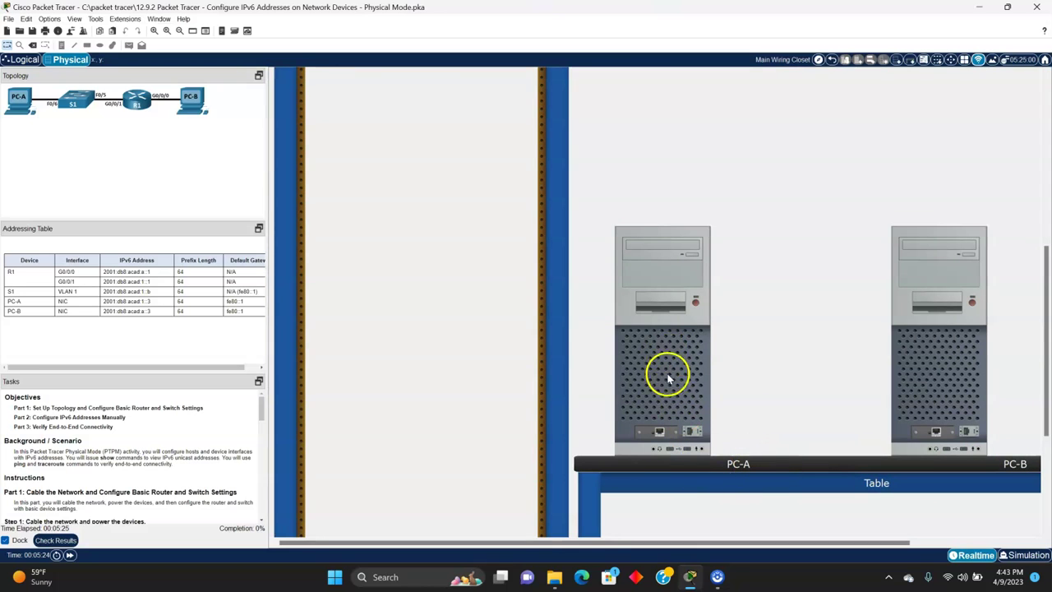
pyautogui.click(658, 429)
pyautogui.scroll(-5, 631, 360)
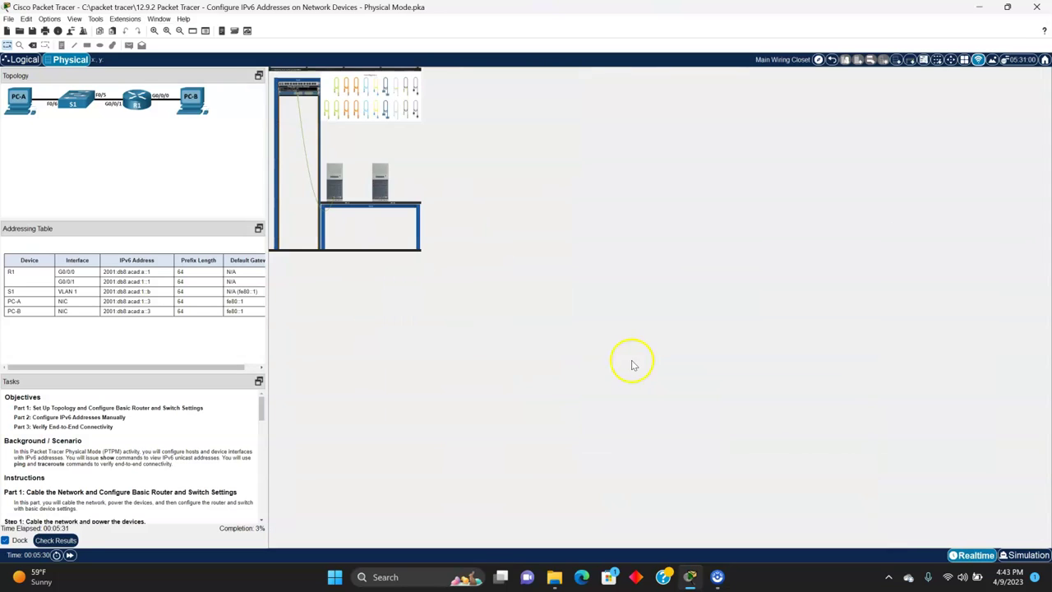
# Step: Connect port F0/5 on switch S1 to GigabitEthernet0/0/1 on router R1 with a green Ethernet cable
pyautogui.scroll(5, 576, 360)
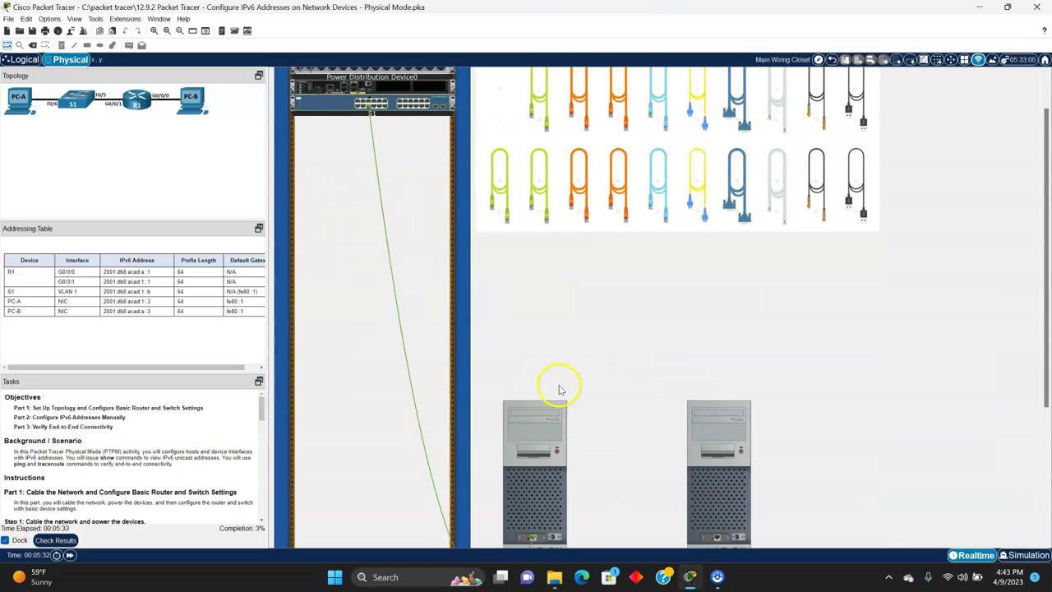
pyautogui.scroll(-2, 559, 392)
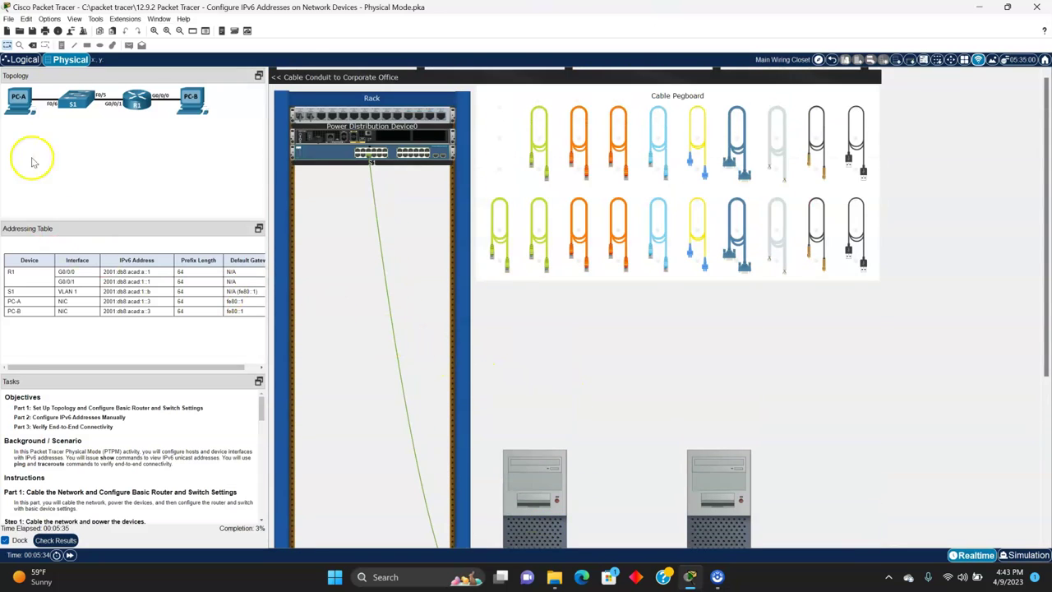
pyautogui.moveTo(82, 103); pyautogui.dragTo(91, 97)
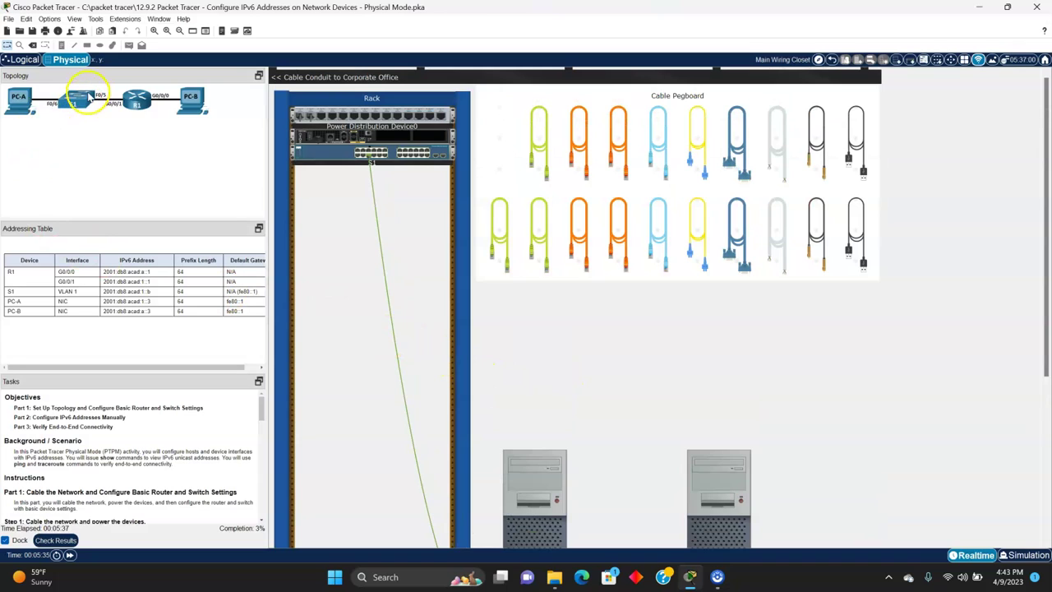
pyautogui.click(116, 106)
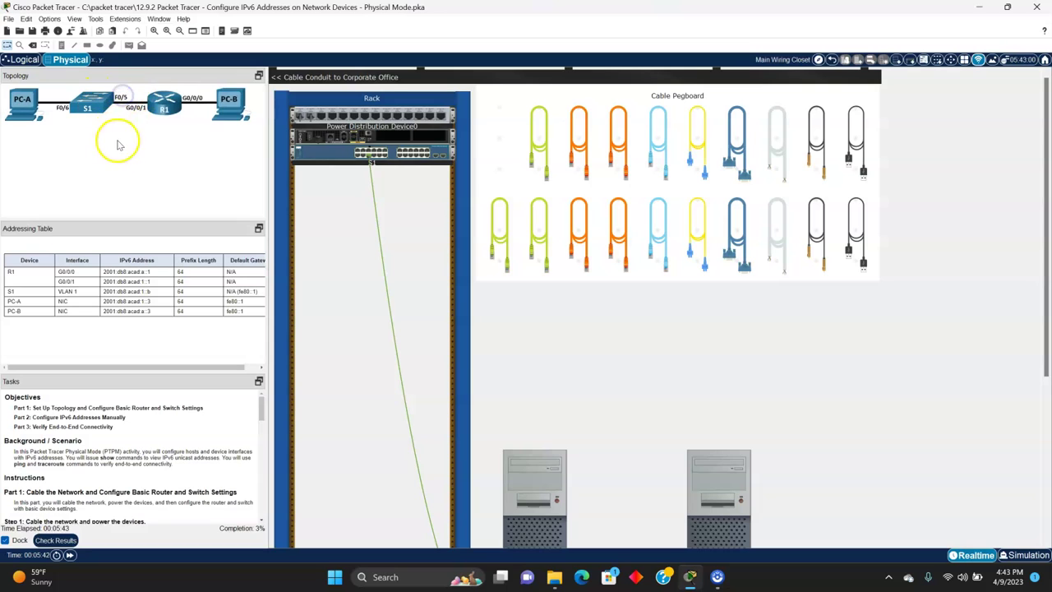
pyautogui.click(137, 118)
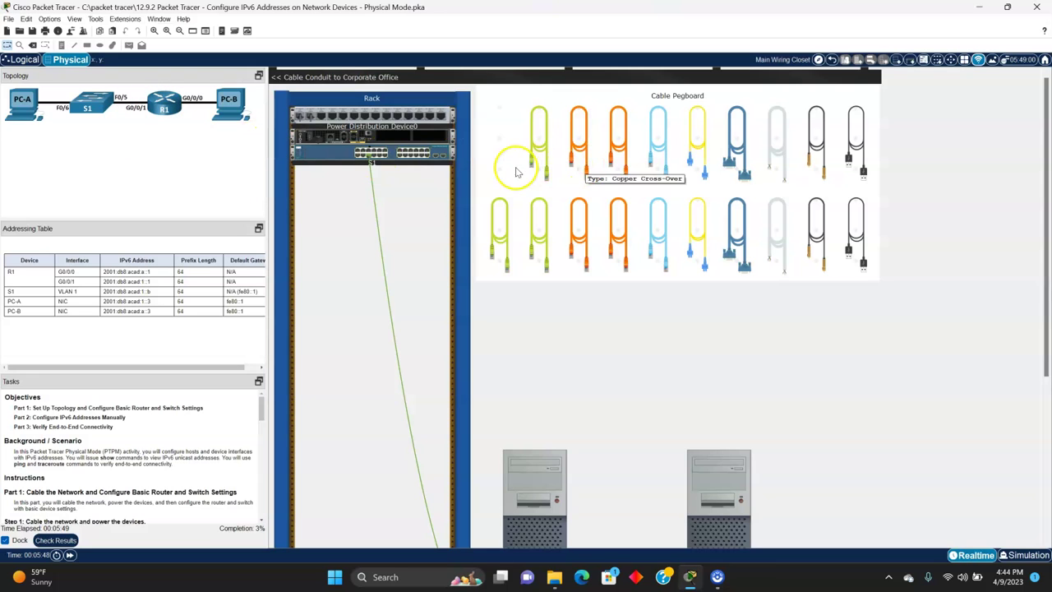
pyautogui.click(533, 145)
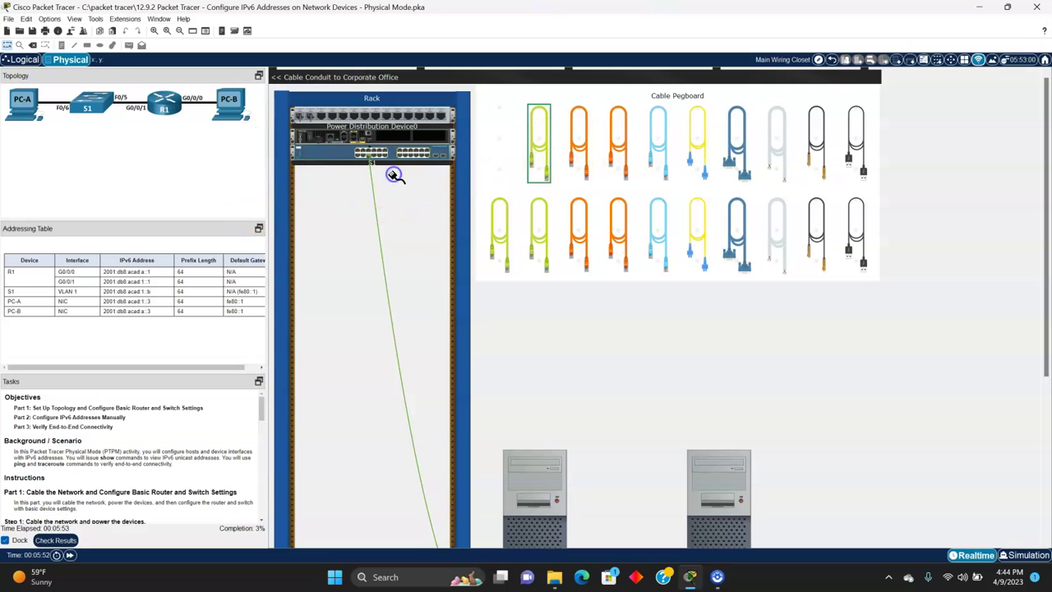
pyautogui.scroll(3, 399, 179)
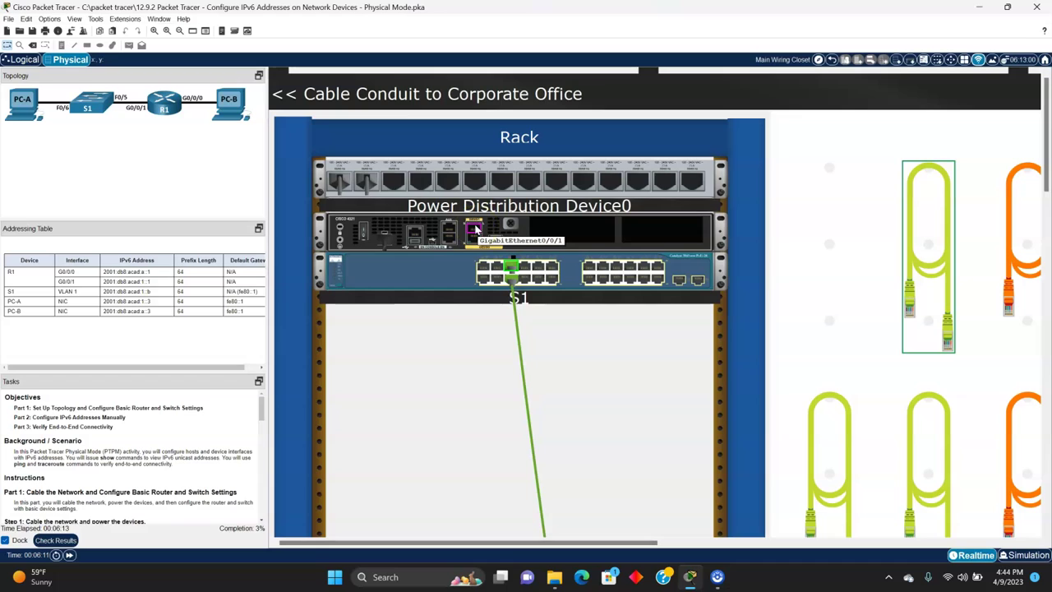
pyautogui.click(475, 230)
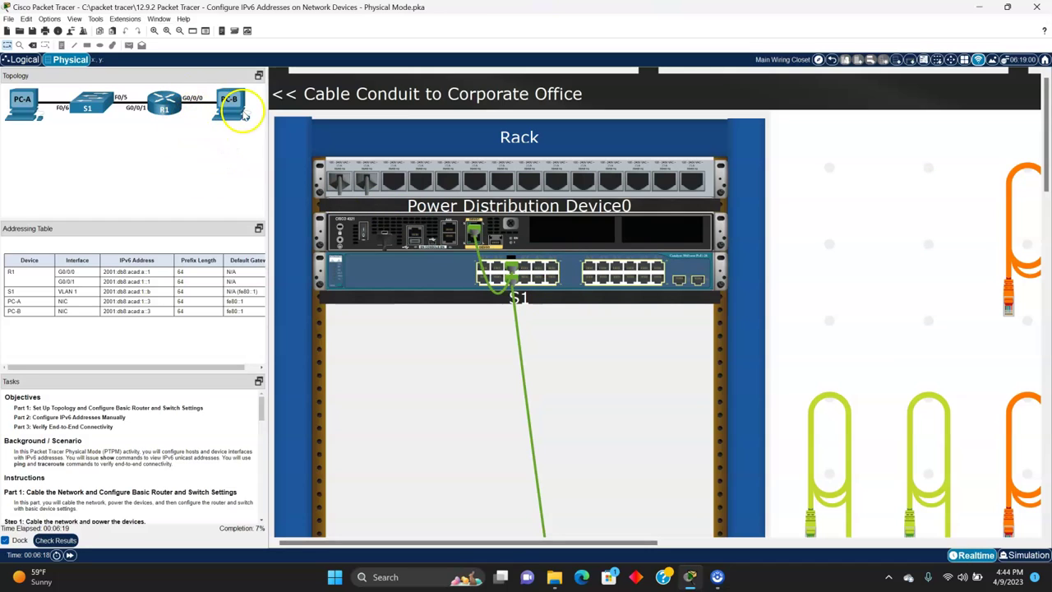
# Step: Connect GigabitEthernet0/0/0 on router R1 to the network port of PC-B with a green Ethernet cable
pyautogui.click(830, 432)
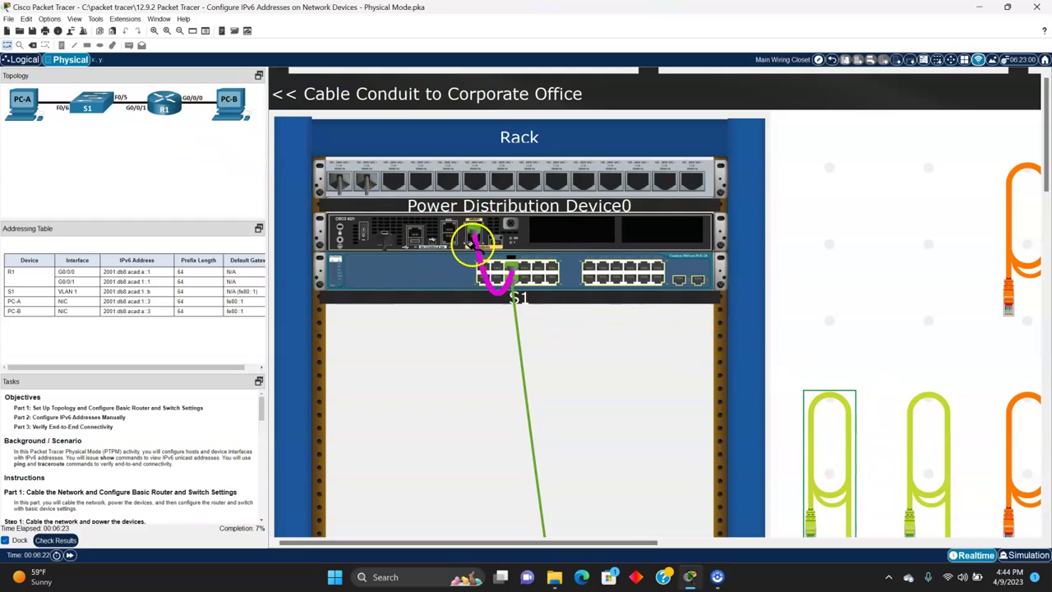
pyautogui.scroll(2, 497, 263)
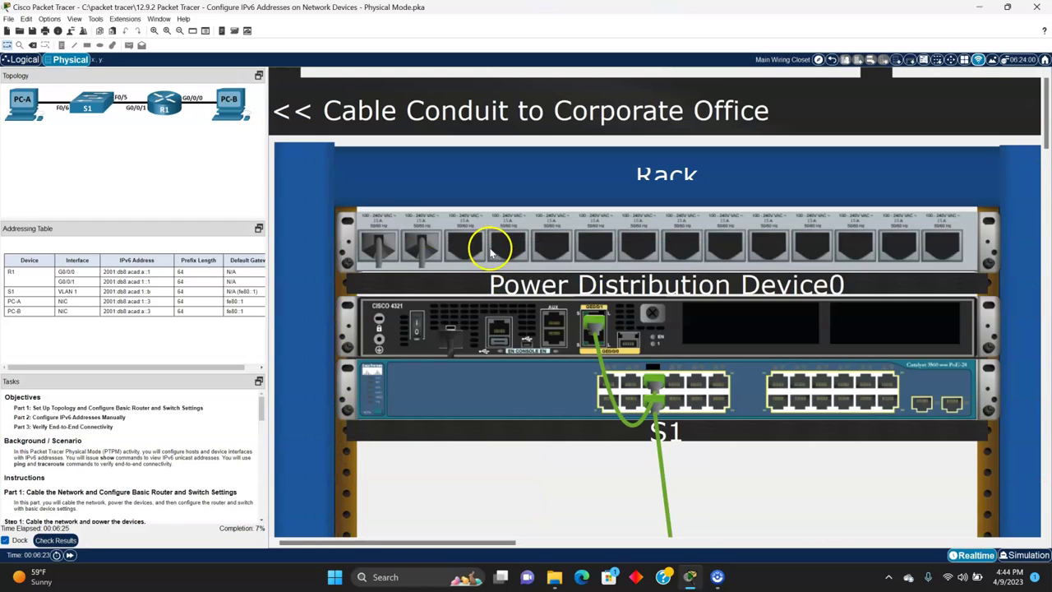
pyautogui.click(597, 345)
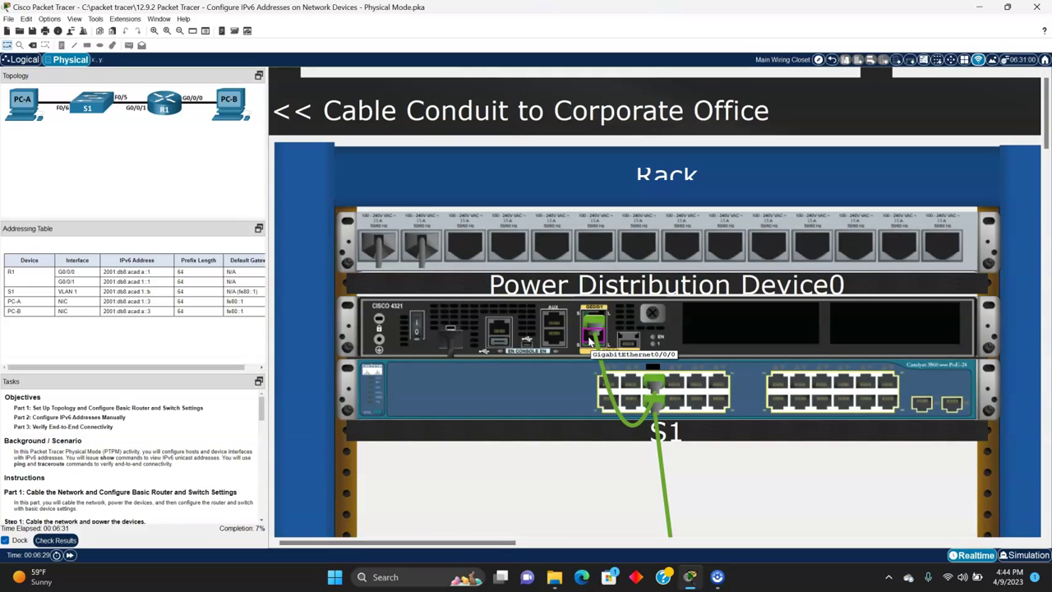
pyautogui.scroll(-2, 588, 345)
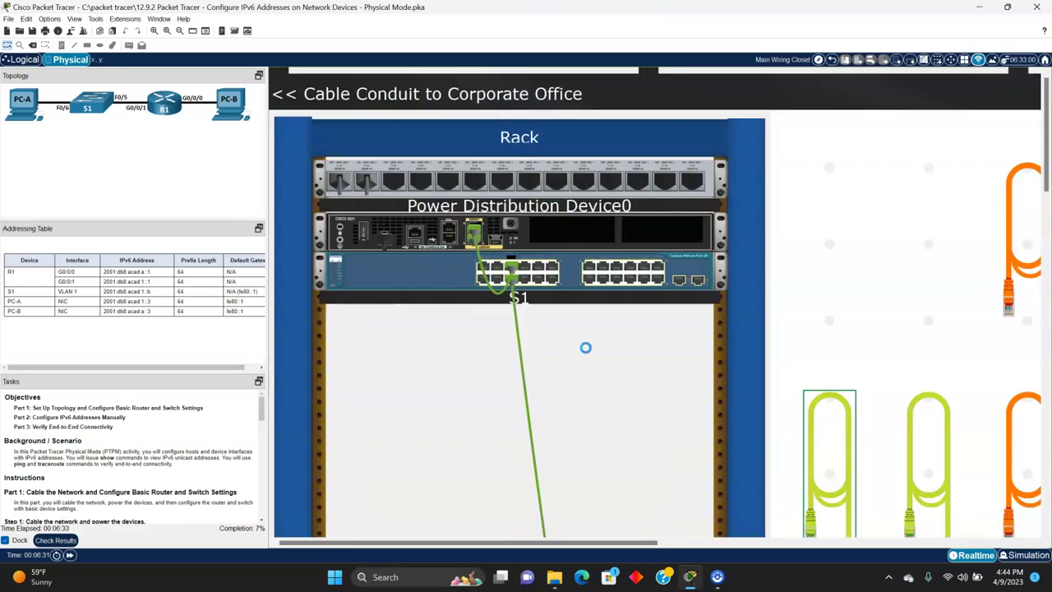
pyautogui.scroll(-1, 586, 352)
pyautogui.scroll(1, 869, 403)
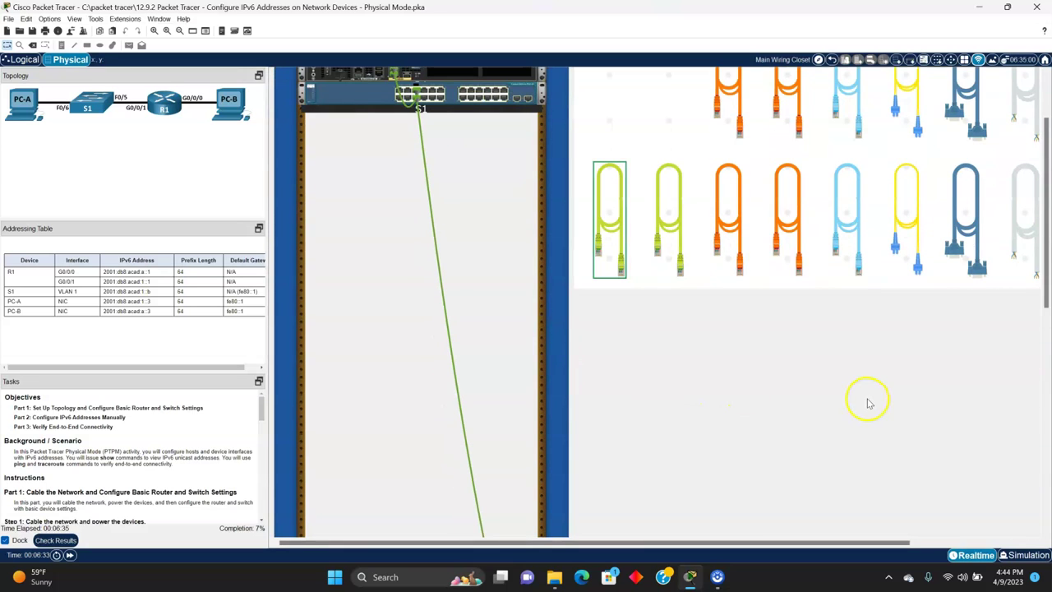
pyautogui.scroll(-2, 796, 393)
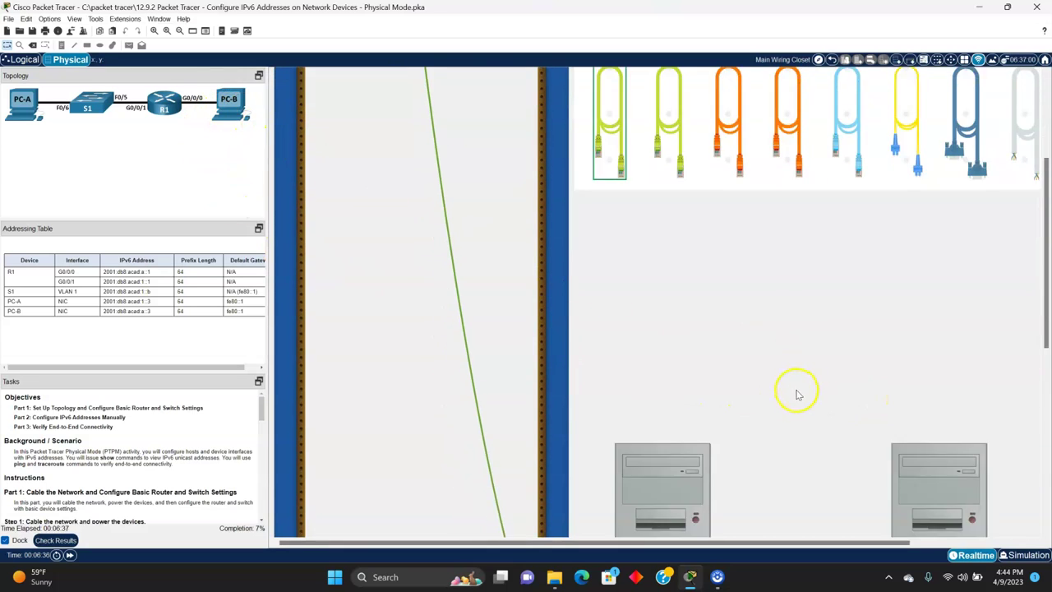
pyautogui.scroll(-3, 796, 393)
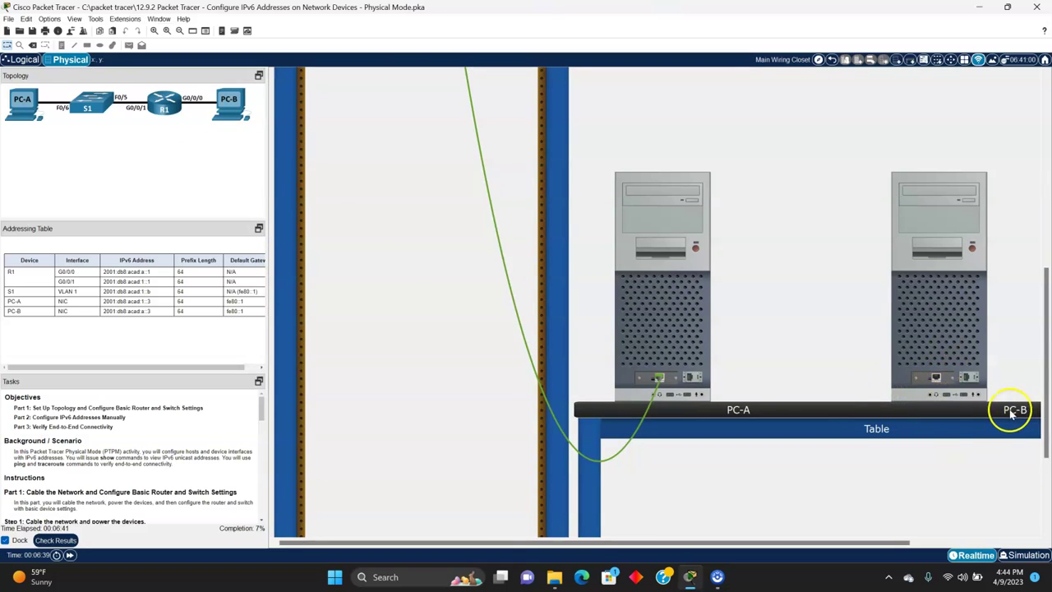
pyautogui.click(936, 379)
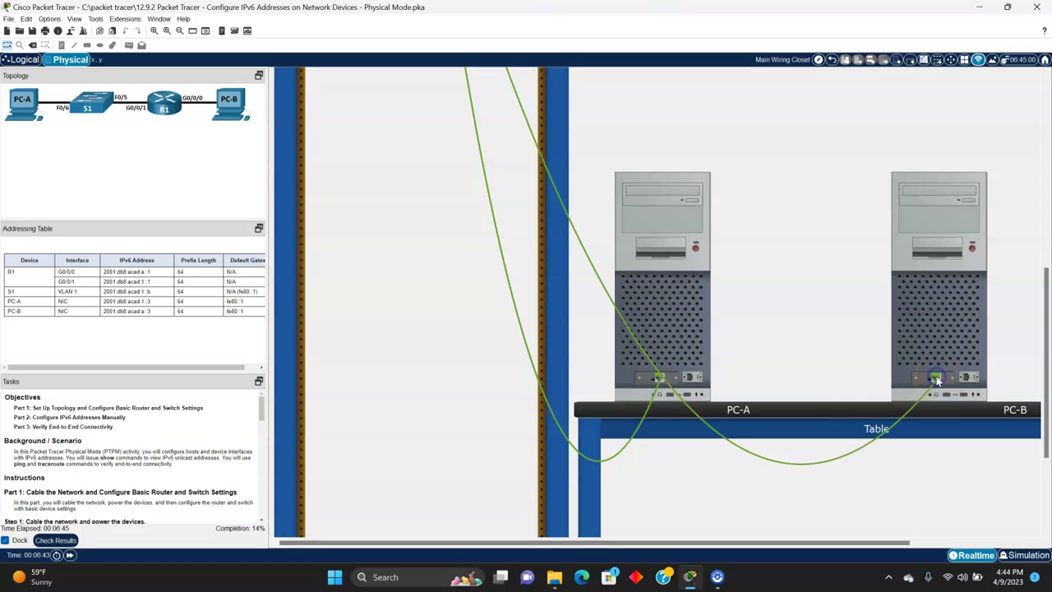
# Step: Connect the console port on the rear of switch S1 to PC-B's serial port with a light-blue console cable
pyautogui.scroll(5, 547, 333)
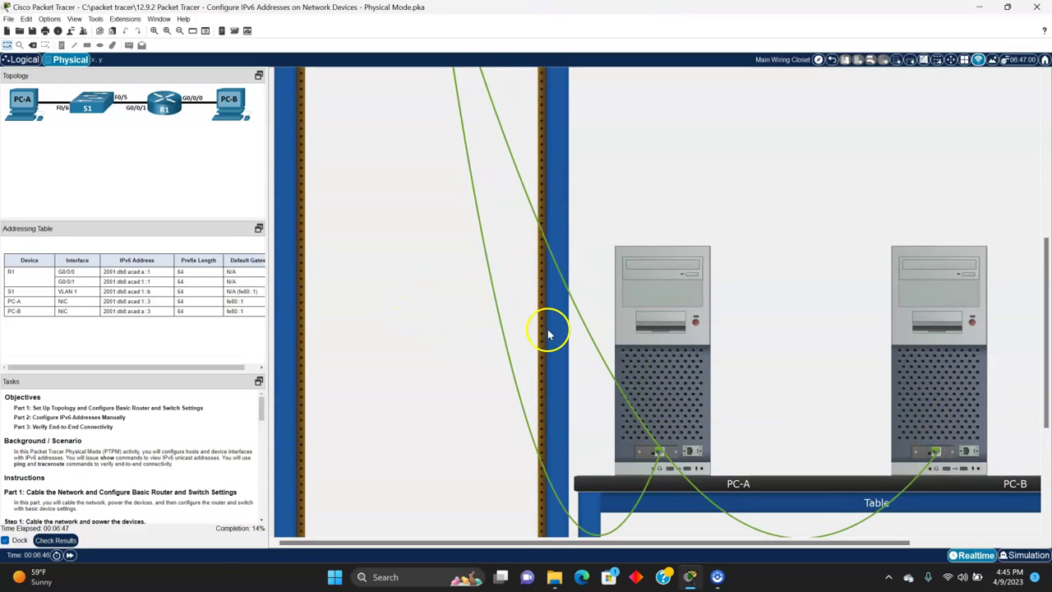
pyautogui.scroll(2, 542, 346)
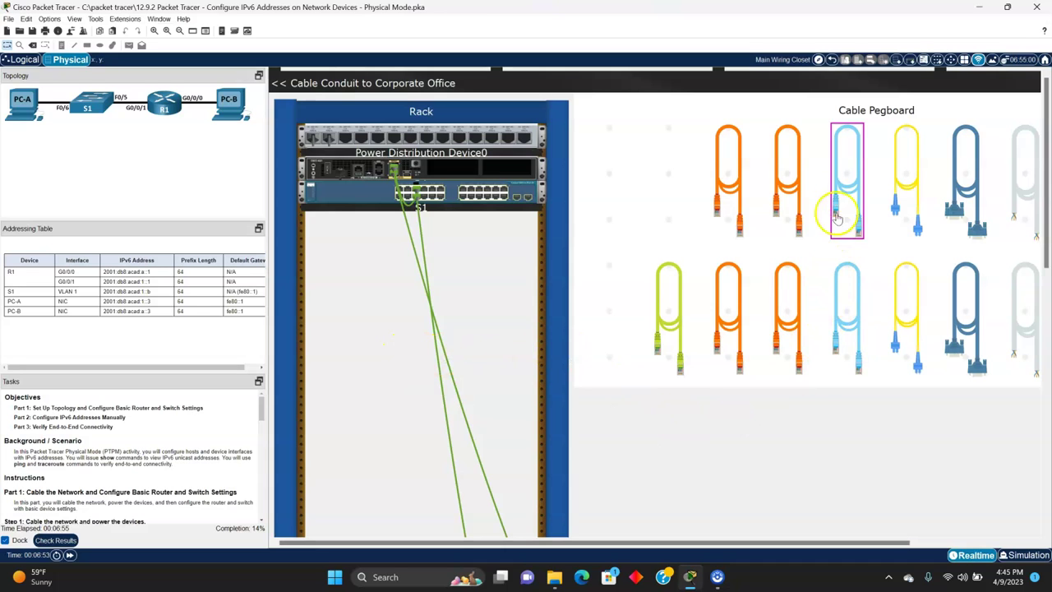
pyautogui.click(844, 177)
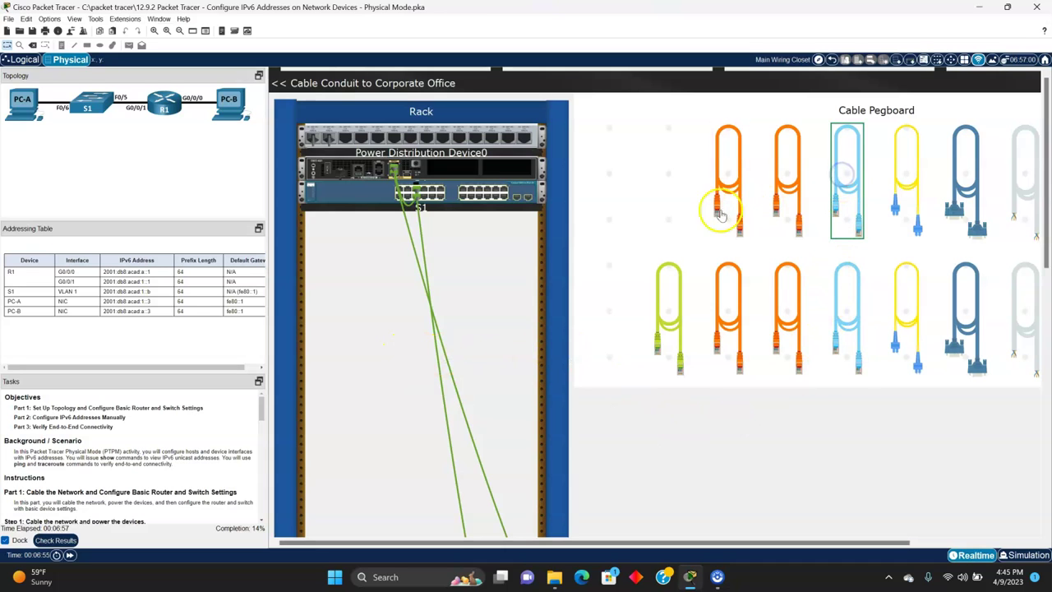
pyautogui.click(520, 189)
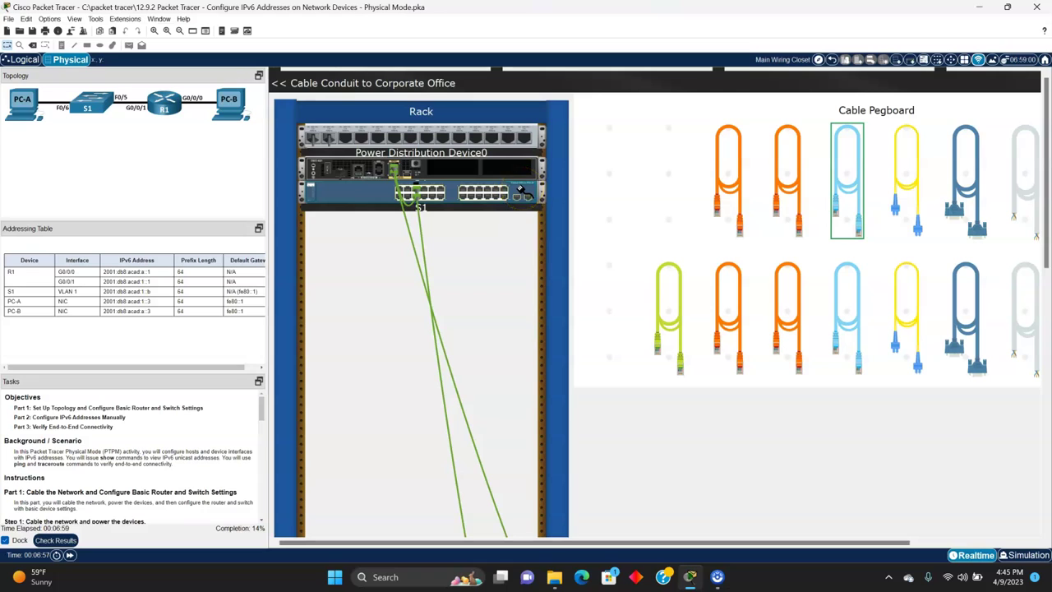
pyautogui.rightClick(522, 191)
pyautogui.moveTo(524, 195); pyautogui.dragTo(673, 228)
pyautogui.scroll(-2, 697, 331)
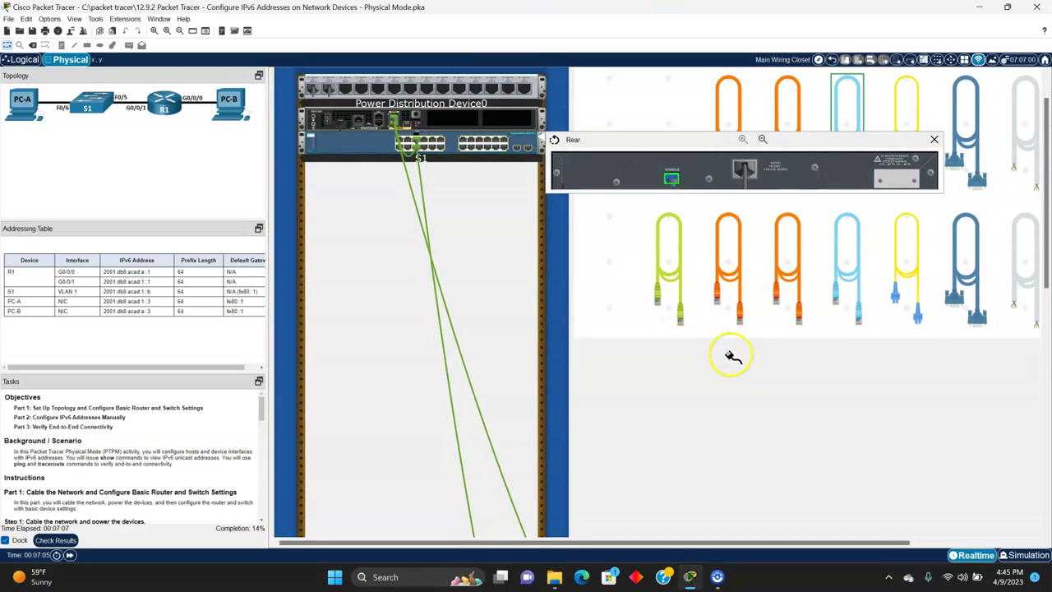
pyautogui.click(934, 141)
pyautogui.click(713, 281)
pyautogui.scroll(-10, 682, 305)
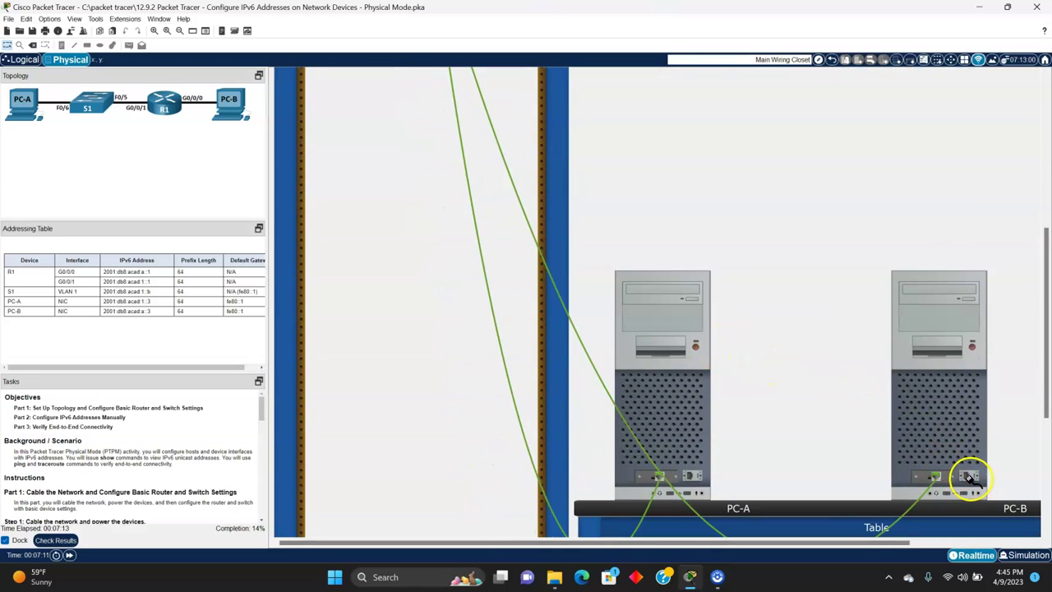
pyautogui.click(969, 476)
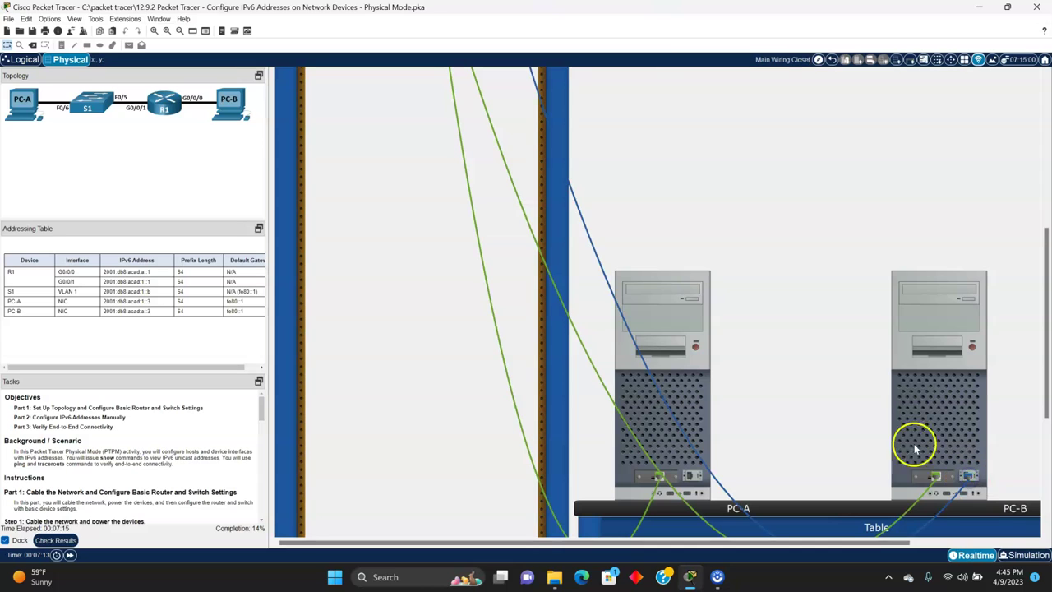
# Step: Connect the console port on router R1 to PC-A's serial port with a light-blue console cable
pyautogui.scroll(10, 817, 419)
pyautogui.click(845, 296)
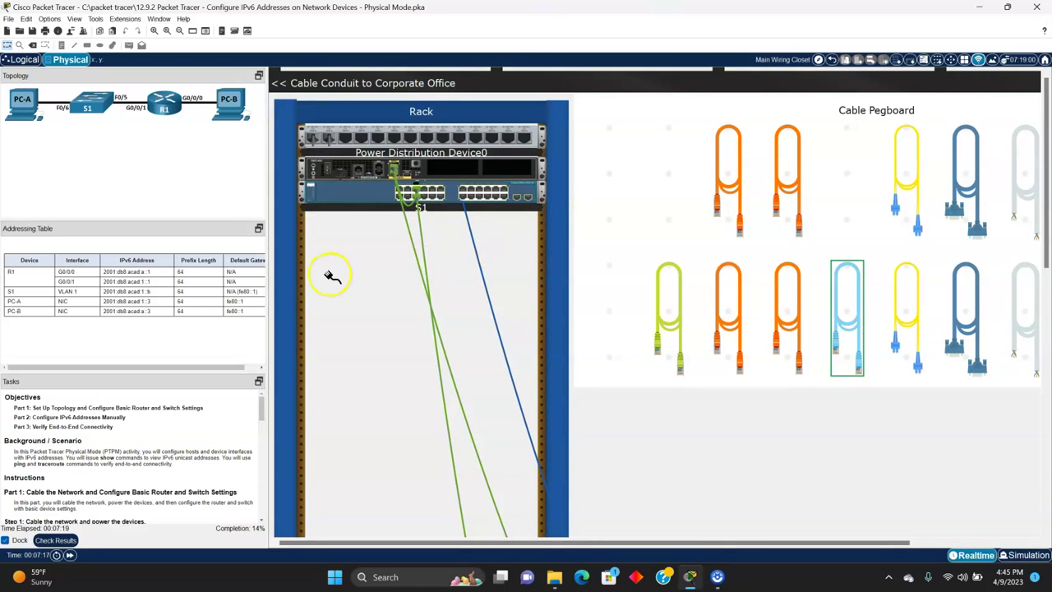
pyautogui.scroll(2, 381, 186)
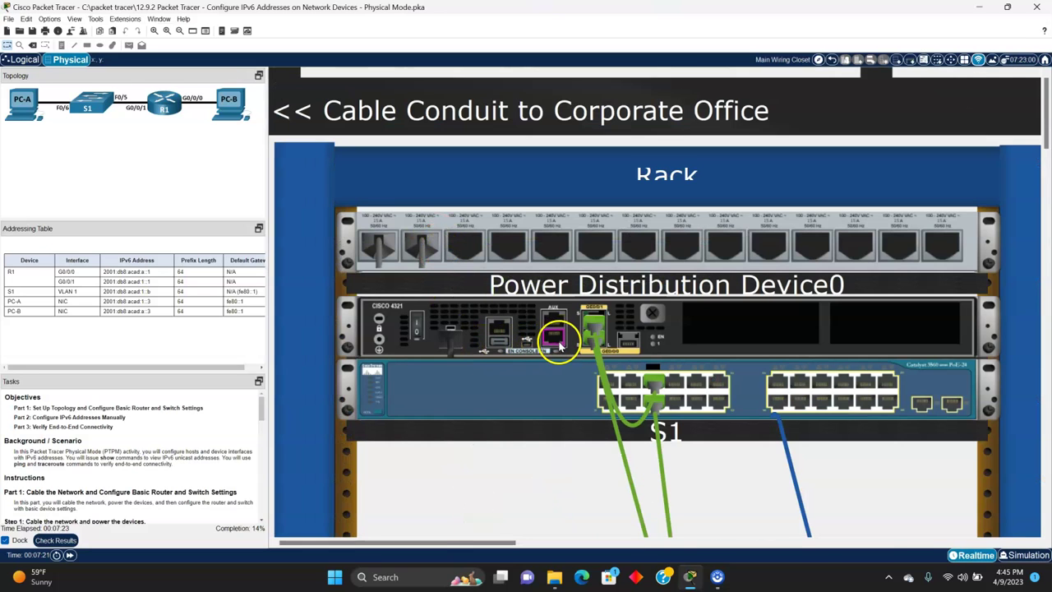
pyautogui.click(557, 342)
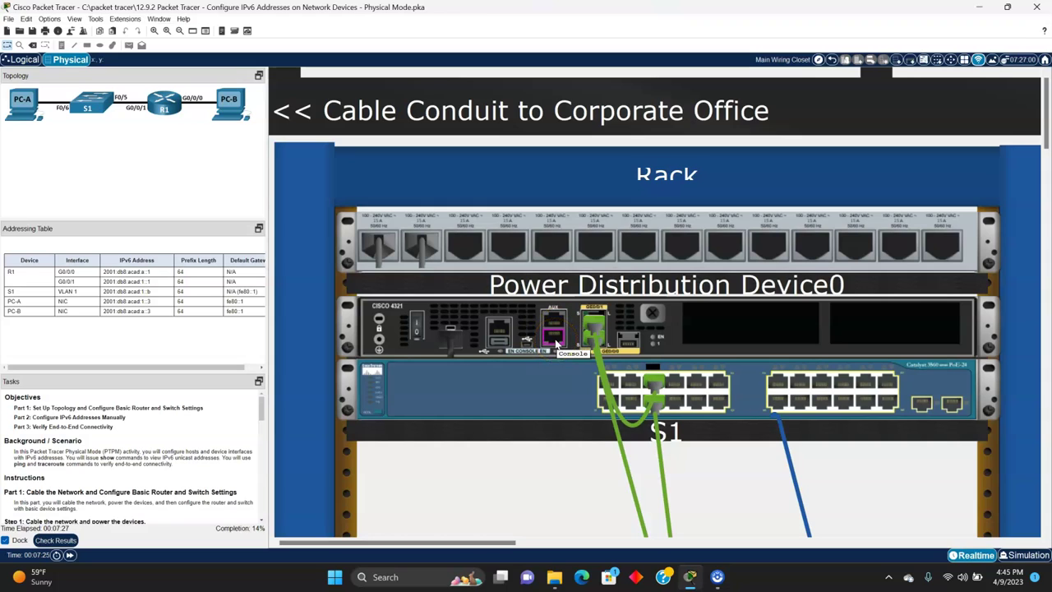
pyautogui.click(557, 342)
pyautogui.click(556, 411)
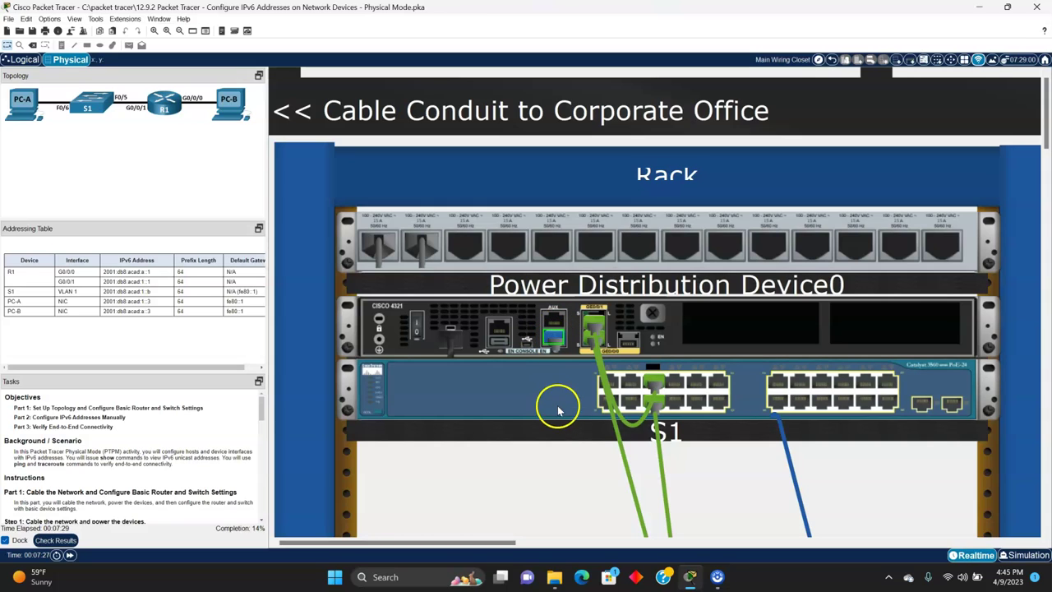
pyautogui.scroll(-3, 576, 397)
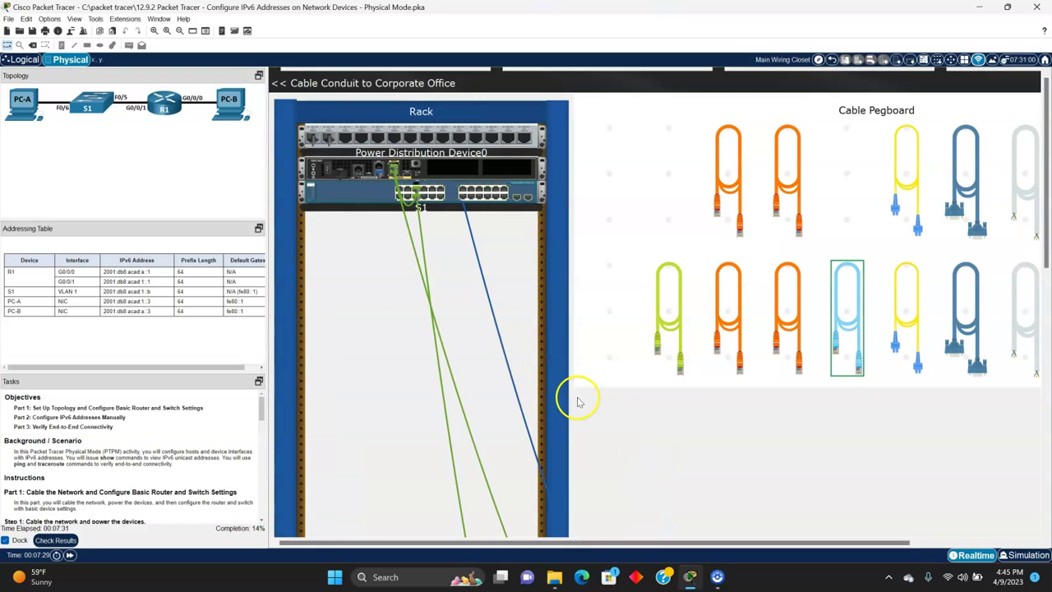
pyautogui.scroll(-6, 616, 384)
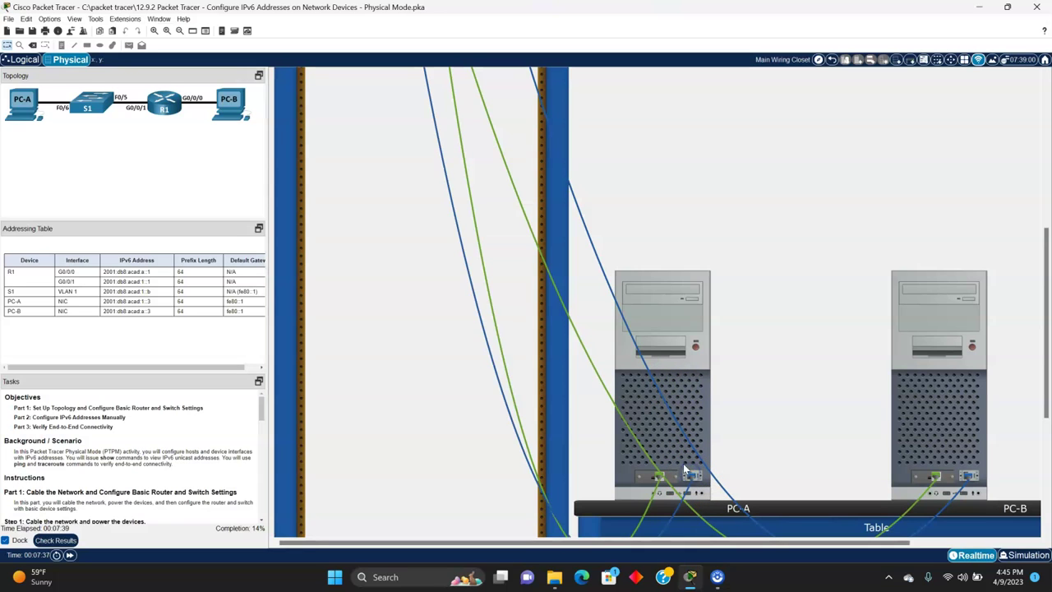
# Step: Check the cabling between the rack and the table and power on PC-A
pyautogui.scroll(10, 615, 391)
pyautogui.scroll(3, 625, 398)
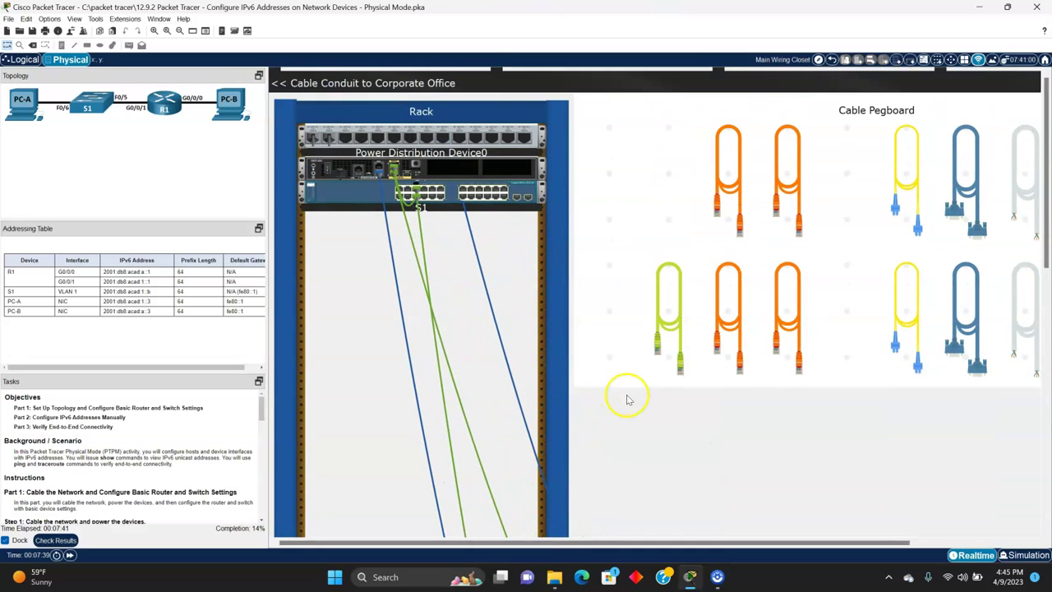
pyautogui.scroll(-8, 617, 387)
pyautogui.scroll(6, 573, 287)
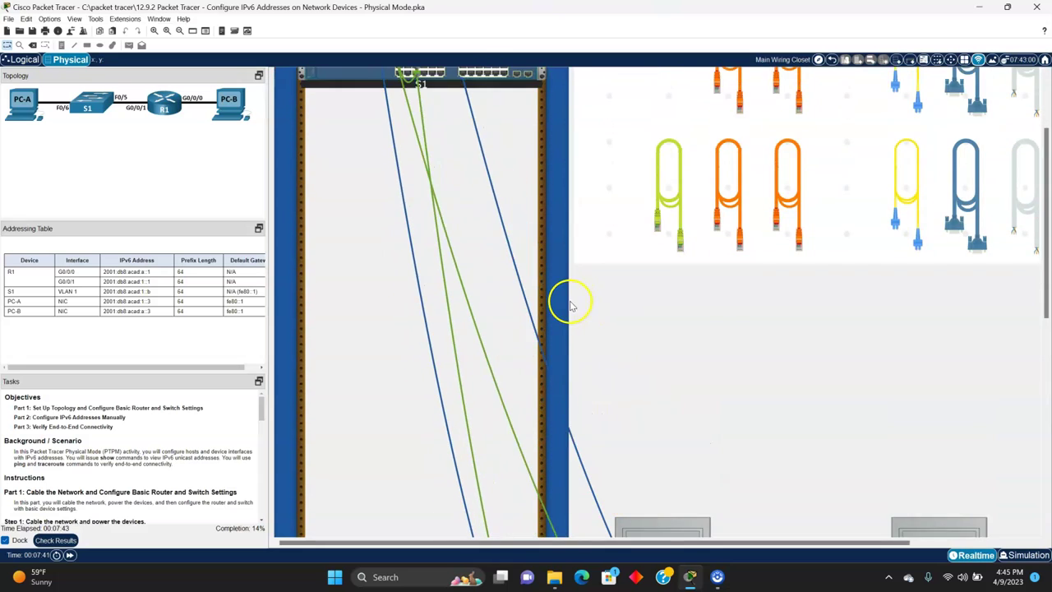
pyautogui.scroll(-2, 600, 247)
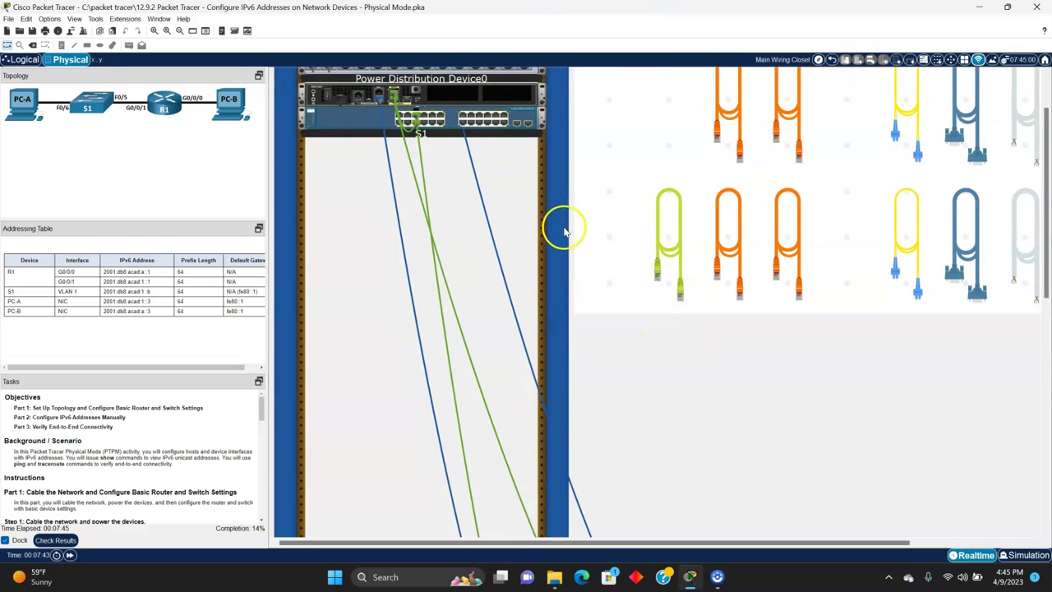
pyautogui.scroll(-4, 781, 494)
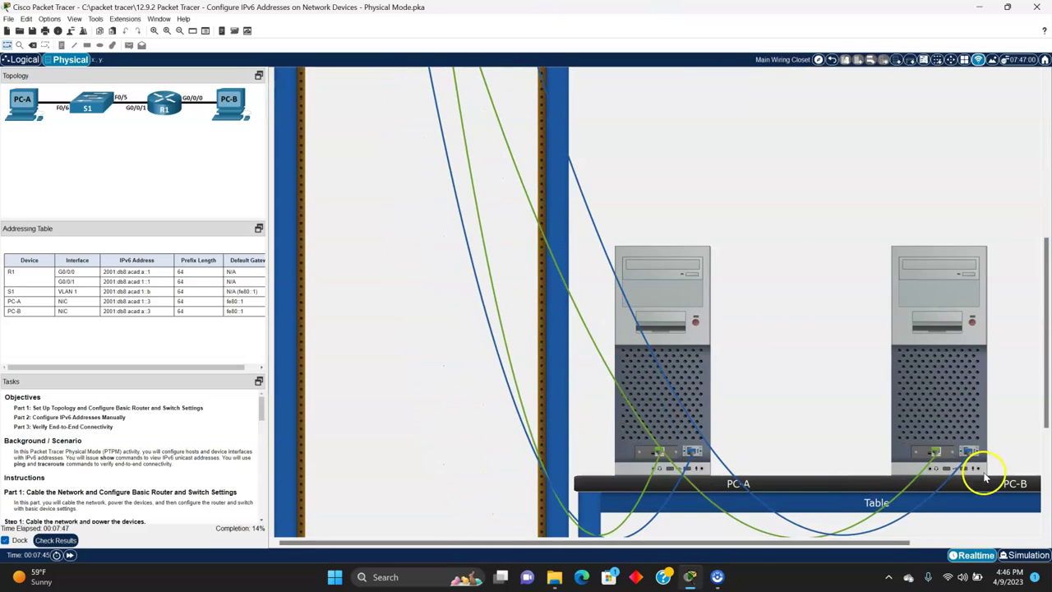
pyautogui.scroll(2, 735, 264)
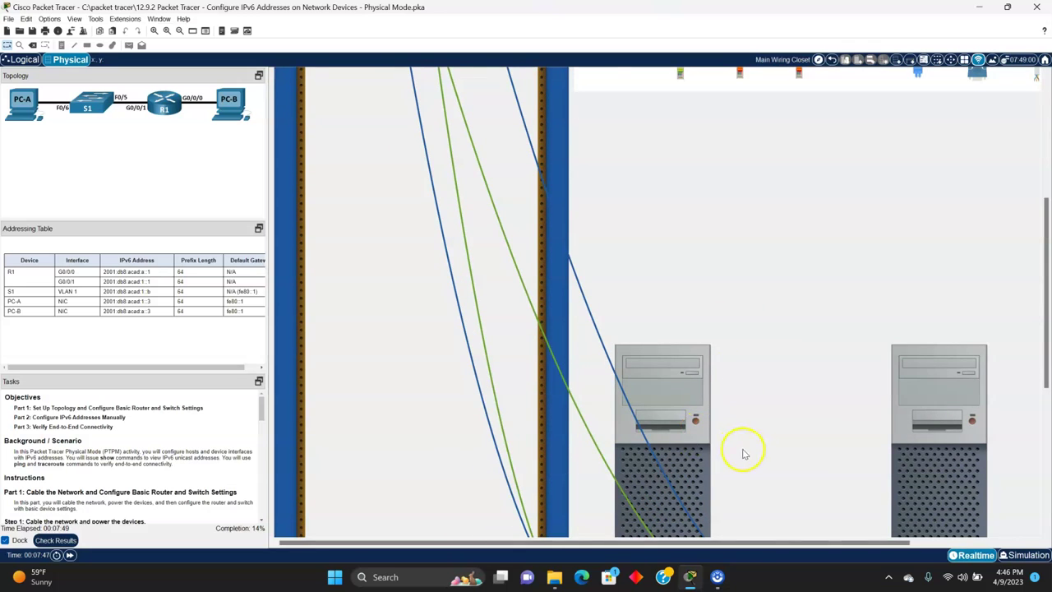
pyautogui.scroll(2, 751, 452)
pyautogui.scroll(-3, 857, 458)
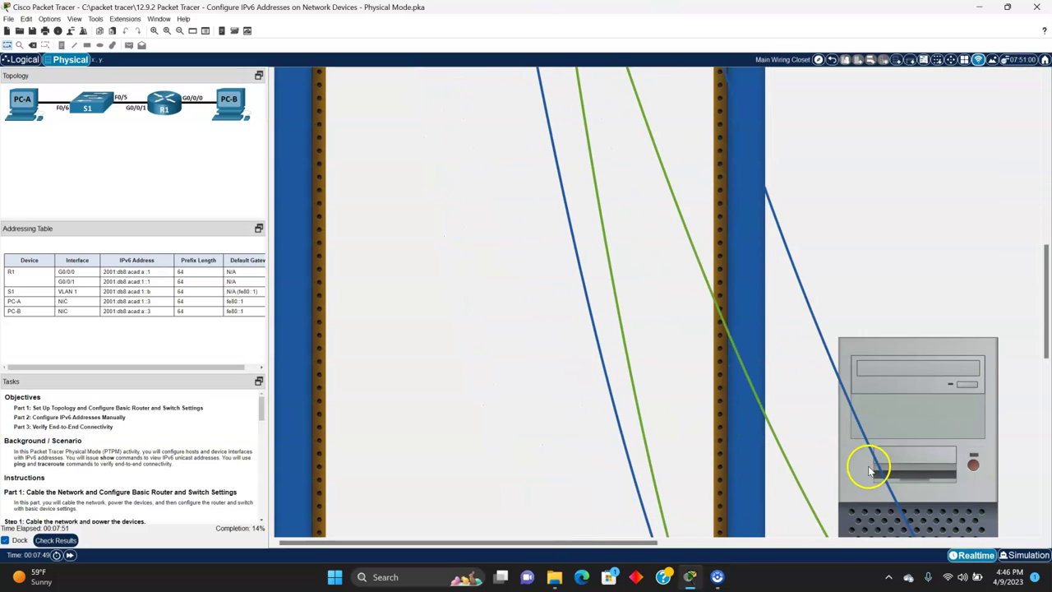
pyautogui.click(975, 466)
# Step: Switch on the power of the Cisco 4321 router R1 in the rack
pyautogui.scroll(3, 839, 406)
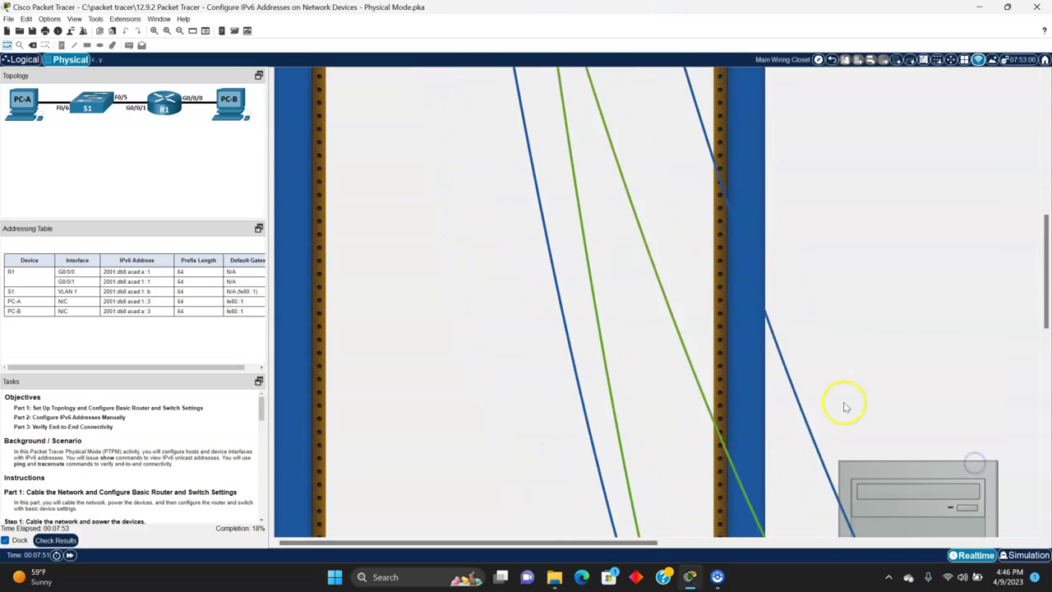
pyautogui.scroll(5, 822, 419)
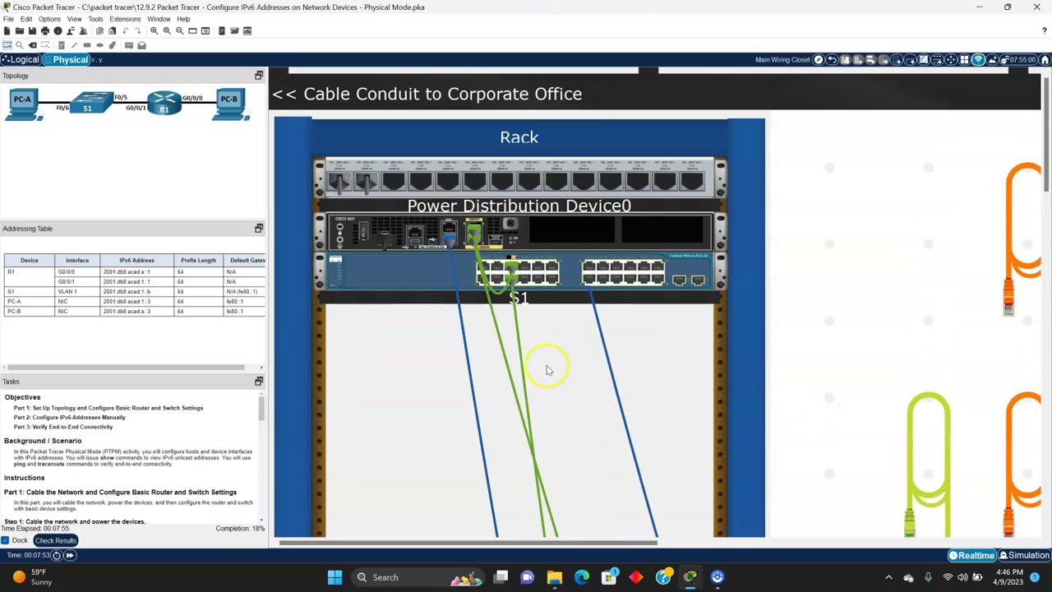
pyautogui.scroll(1, 368, 288)
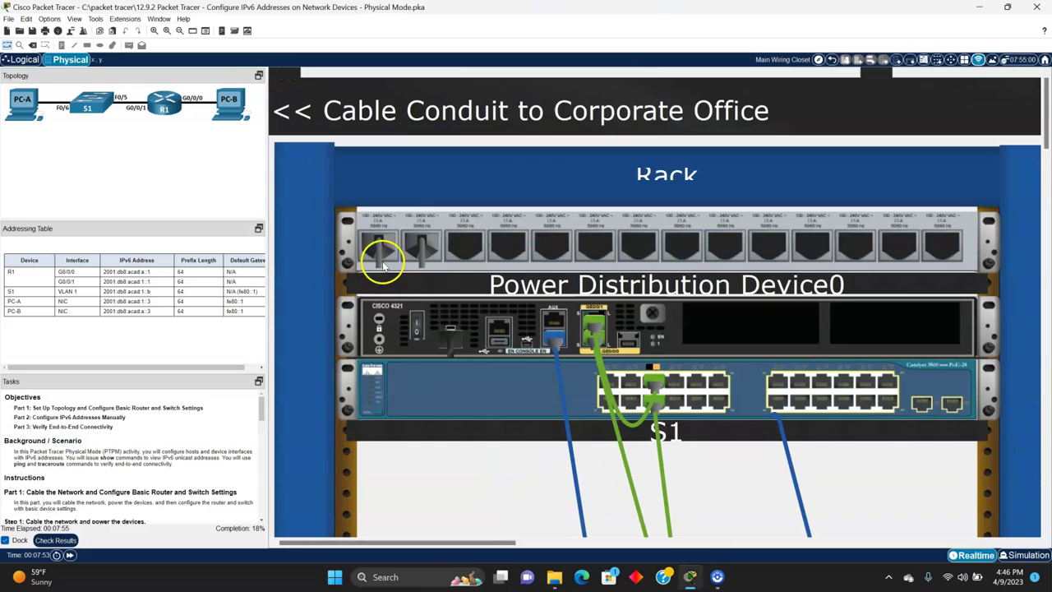
pyautogui.click(418, 325)
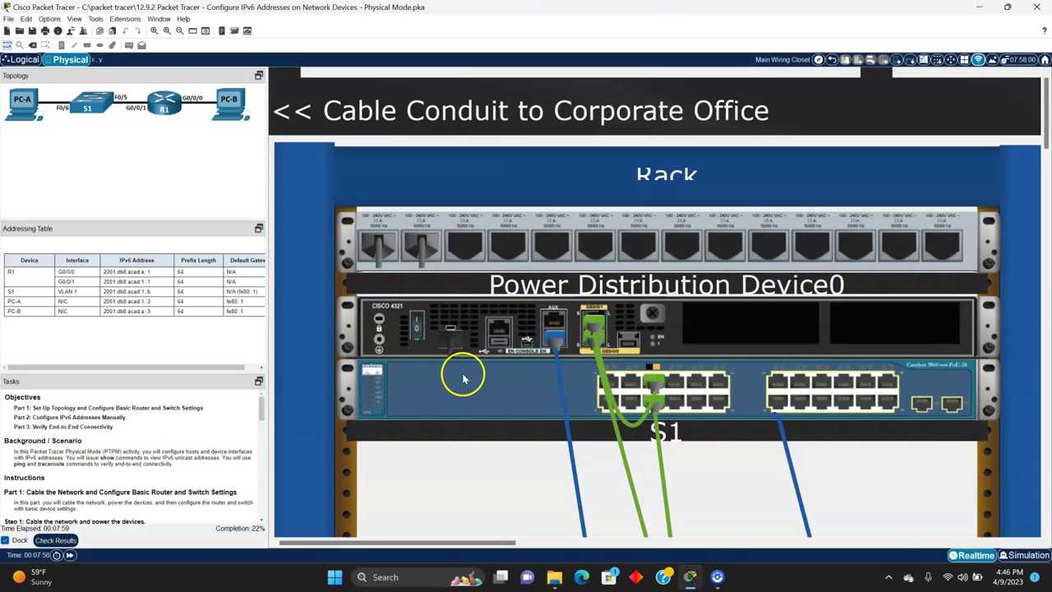
# Step: Open a terminal session on PC-A with 9600 bits per second, 8 data bits, no parity, 1 stop bit and no flow control
pyautogui.scroll(-5, 463, 378)
pyautogui.scroll(3, 463, 368)
pyautogui.scroll(3, 716, 435)
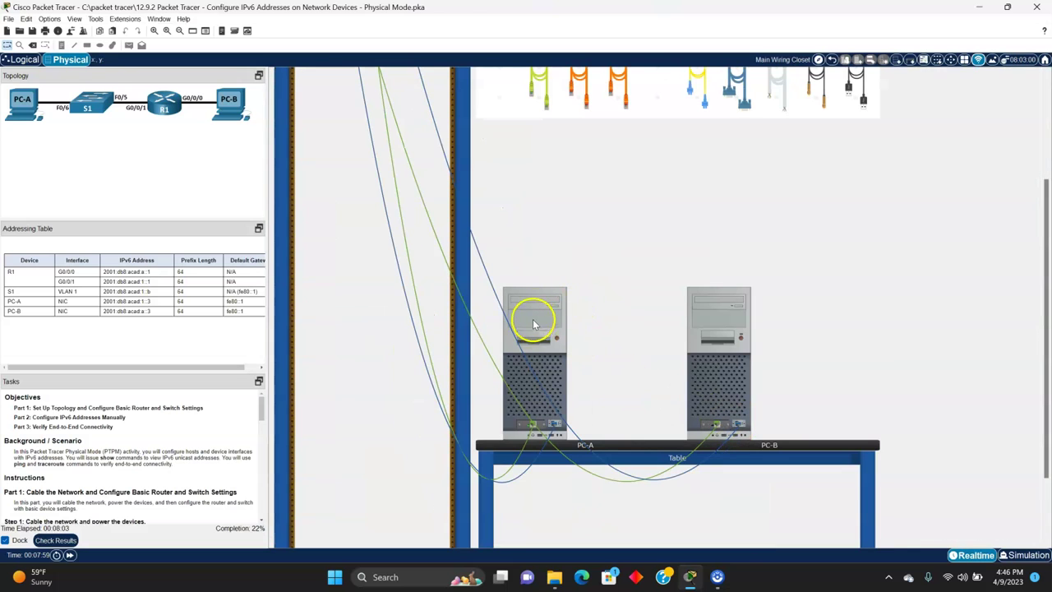
pyautogui.click(533, 328)
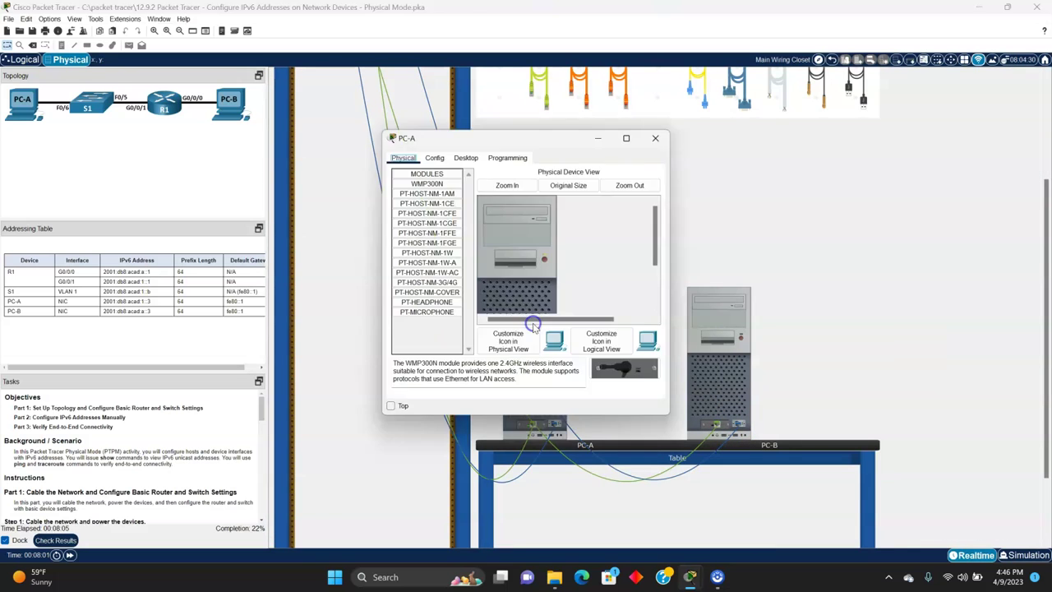
pyautogui.click(463, 157)
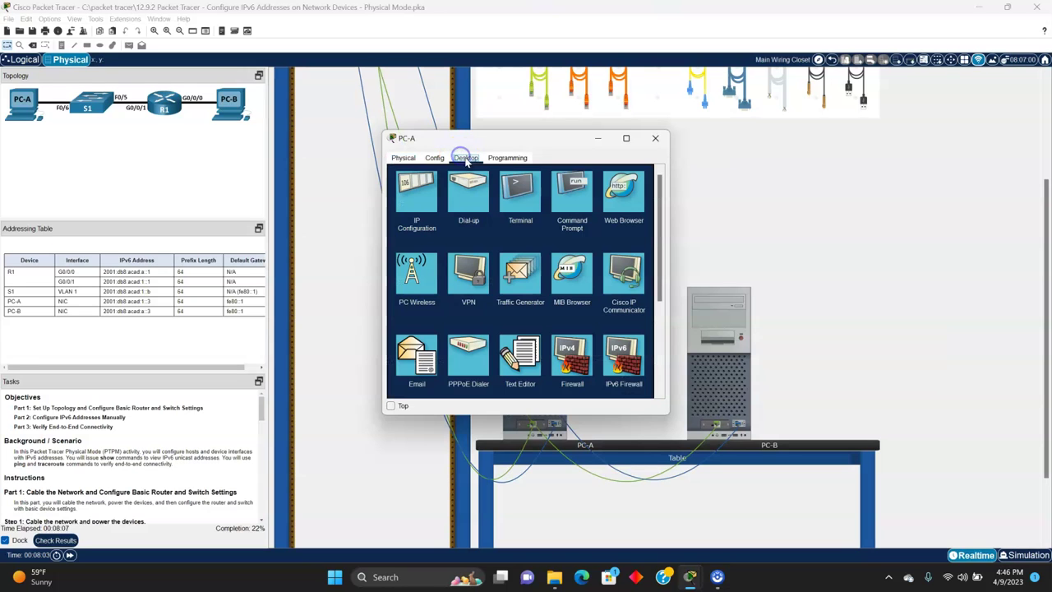
pyautogui.click(515, 195)
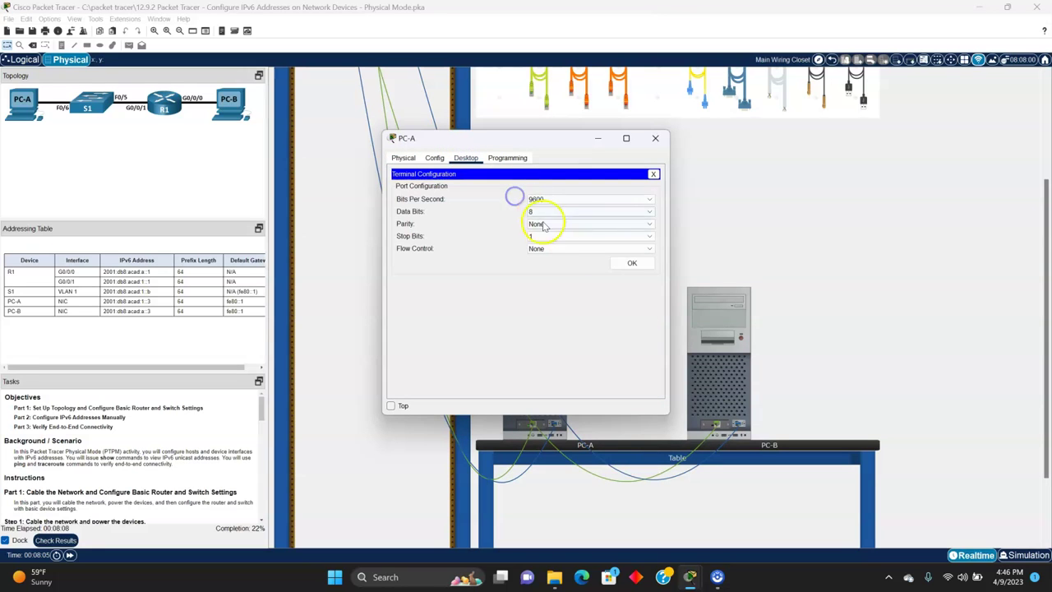
pyautogui.click(636, 263)
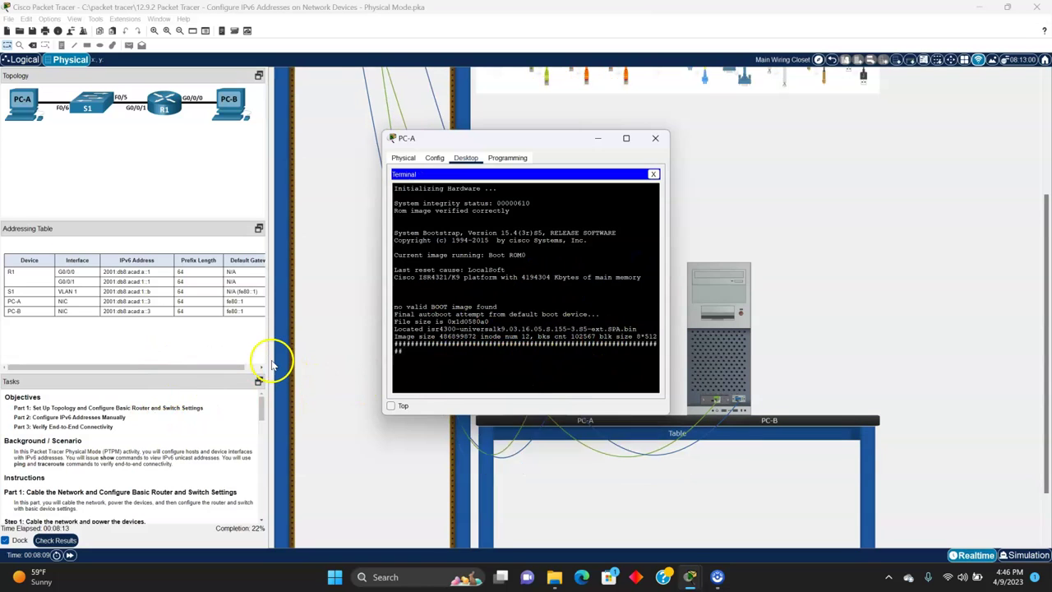
# Step: Read the Part 1 task instructions on cabling the network and configuring the basic router and switch settings
pyautogui.scroll(-2, 271, 362)
pyautogui.scroll(-4, 186, 436)
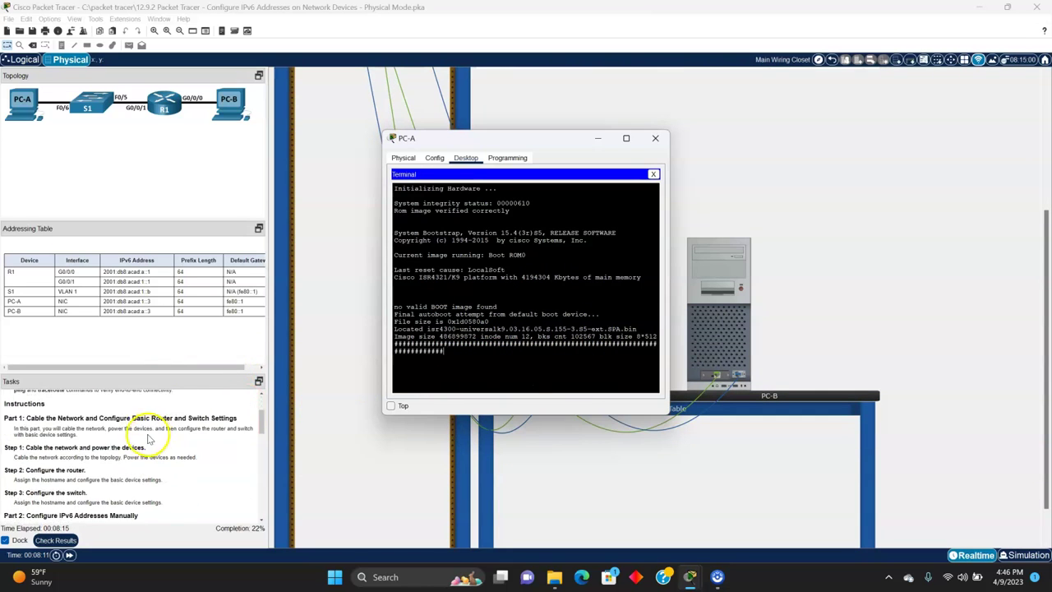
pyautogui.scroll(-1, 359, 425)
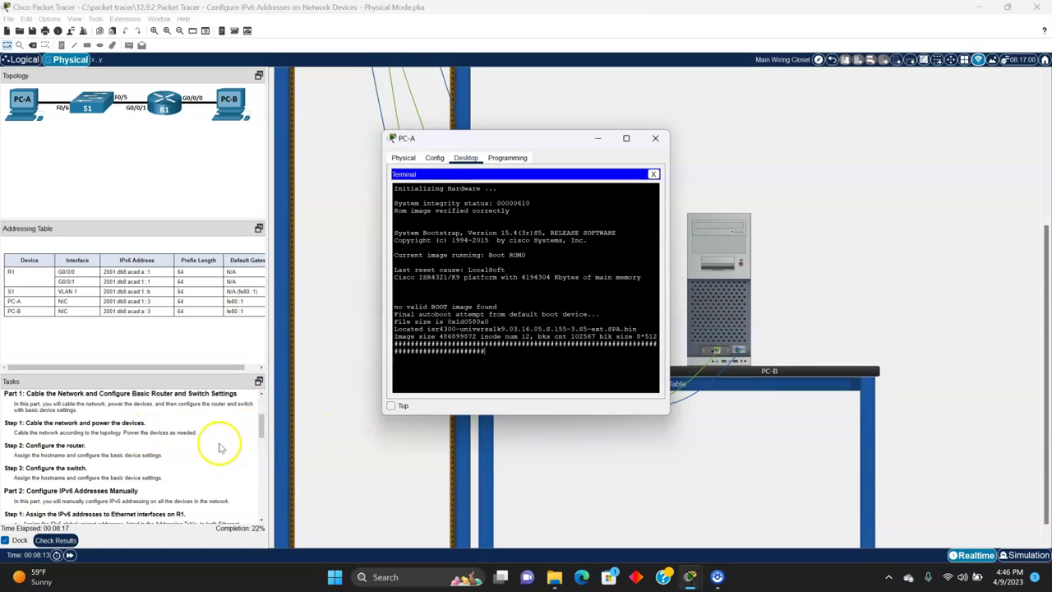
pyautogui.click(86, 458)
pyautogui.scroll(2, 86, 458)
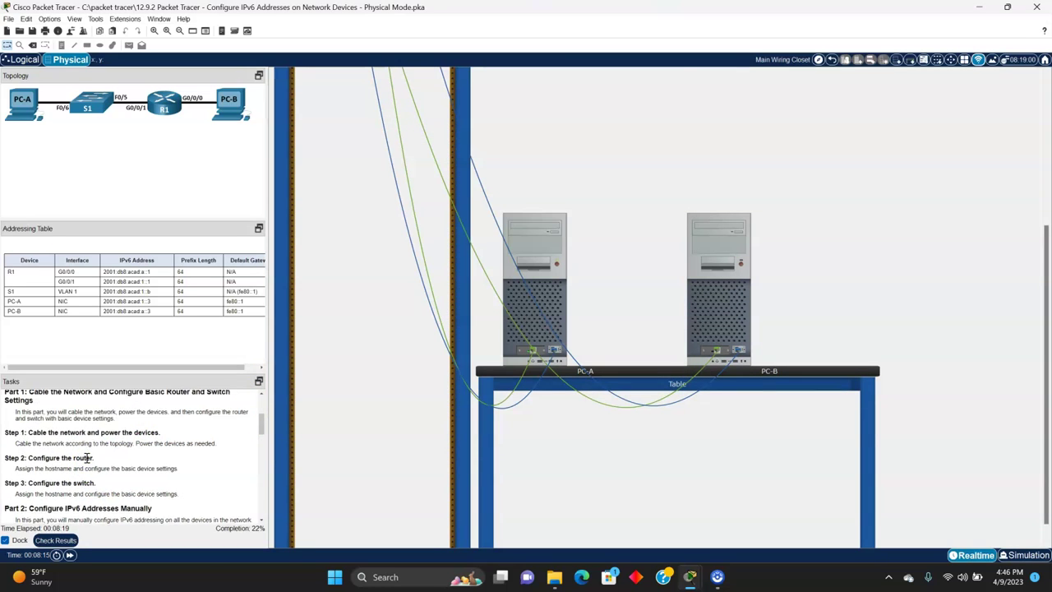
pyautogui.moveTo(262, 424)
pyautogui.mouseDown()
pyautogui.moveTo(264, 409)
pyautogui.moveTo(262, 421)
pyautogui.mouseUp()
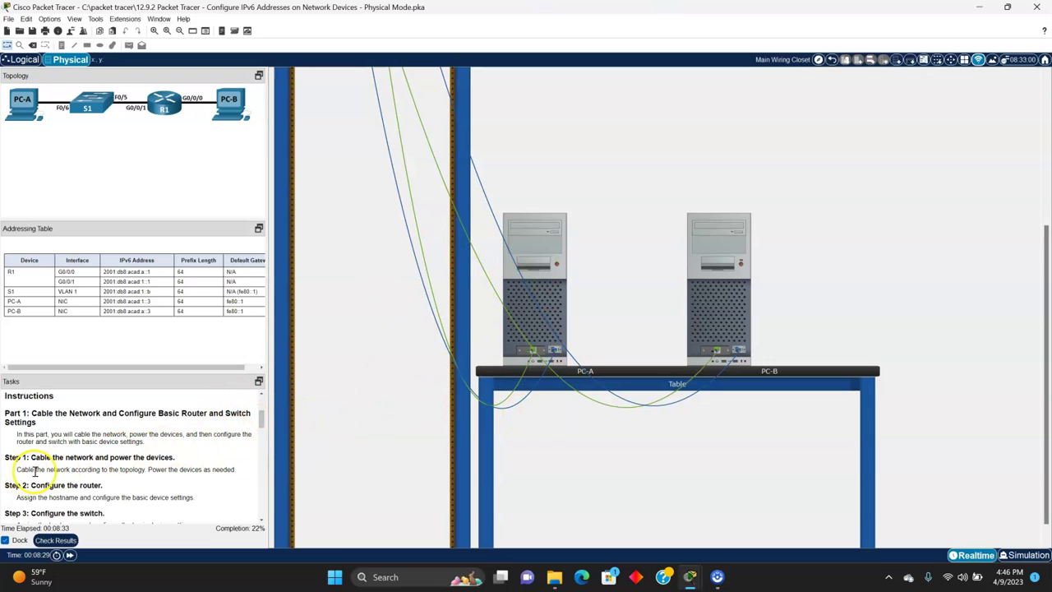
pyautogui.click(260, 419)
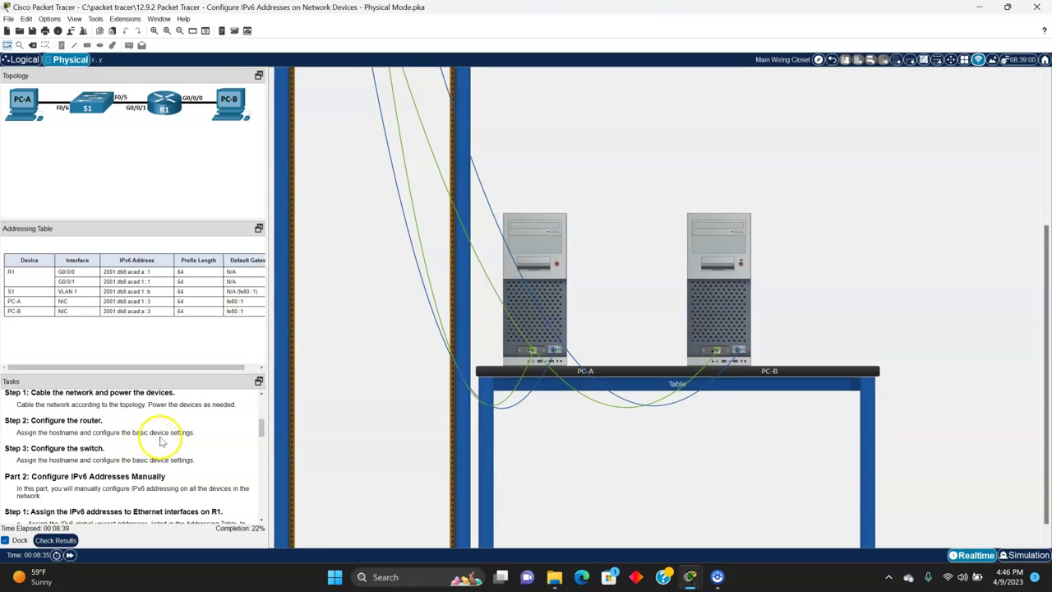
# Step: Answer no to the router's initial configuration dialog in PC-A's terminal and bring up the Router> prompt
pyautogui.click(543, 302)
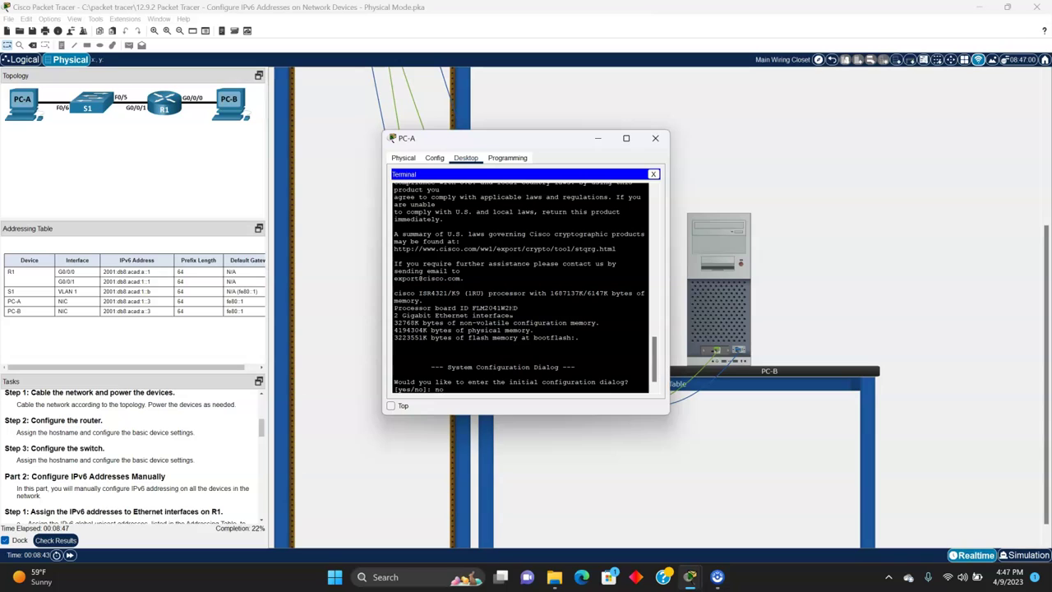
pyautogui.write('no')
pyautogui.press('Return')
pyautogui.press('Return')
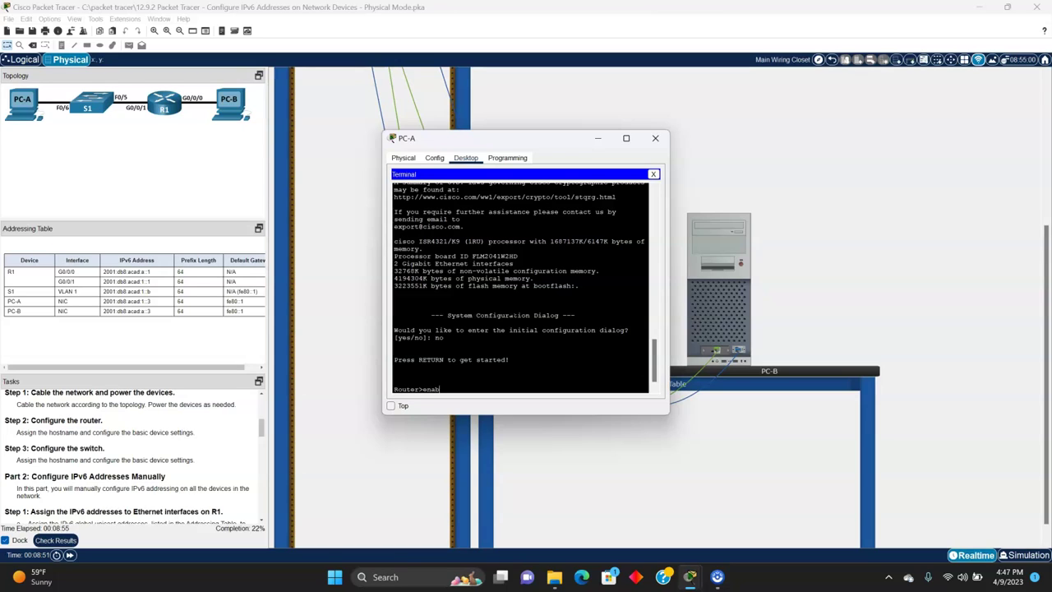
# Step: Set the router's hostname to R1 in global configuration mode and return to privileged EXEC mode
pyautogui.write('enable')
pyautogui.press('Return')
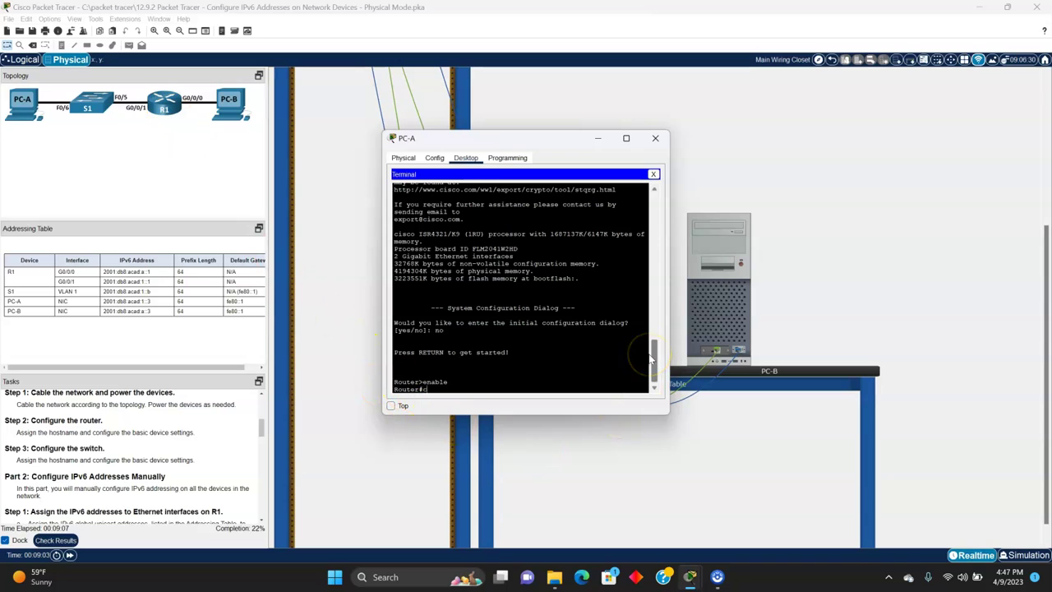
pyautogui.press('Return')
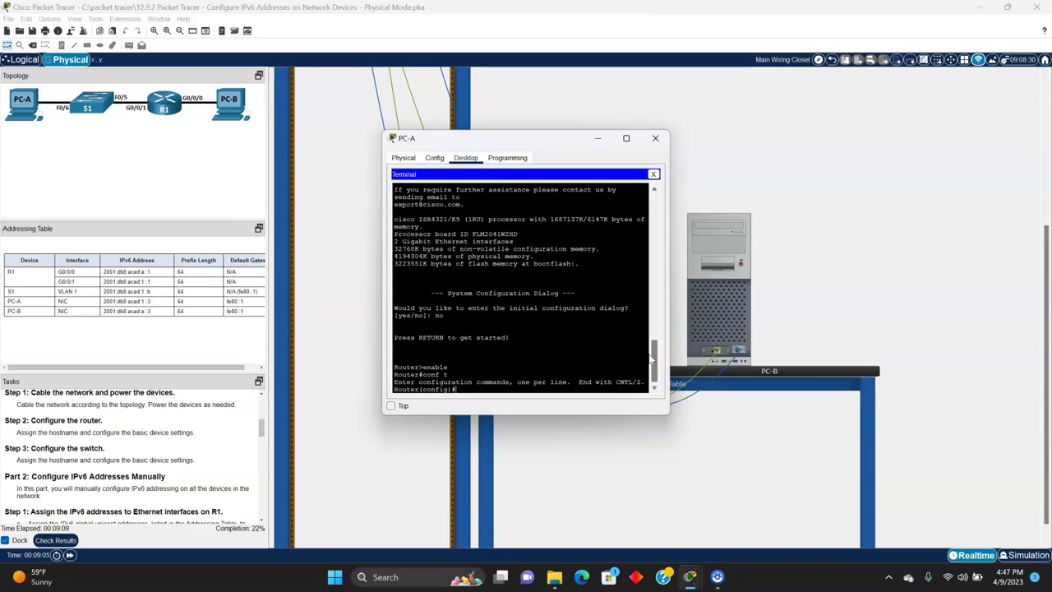
pyautogui.write('hostname R1')
pyautogui.press('Return')
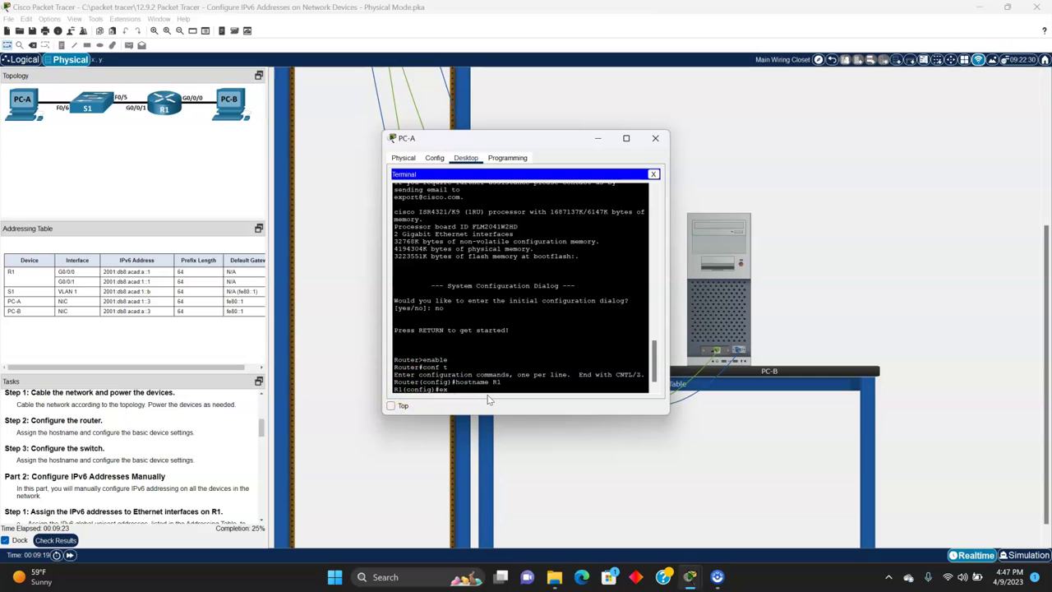
pyautogui.press('Return')
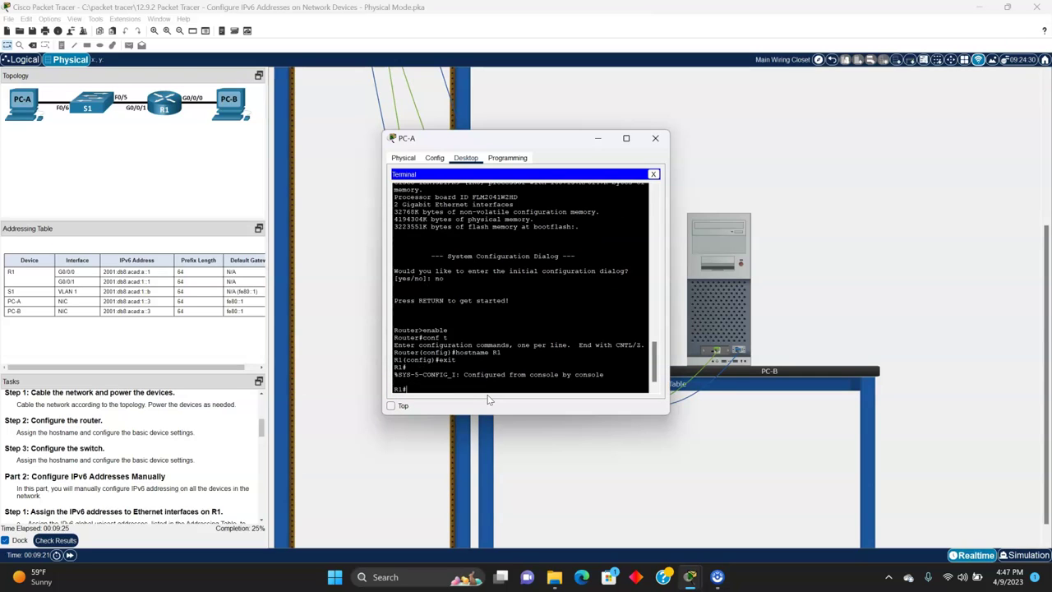
# Step: Close PC-A's window and try to open the desktop applications on PC-B
pyautogui.scroll(-2, 116, 451)
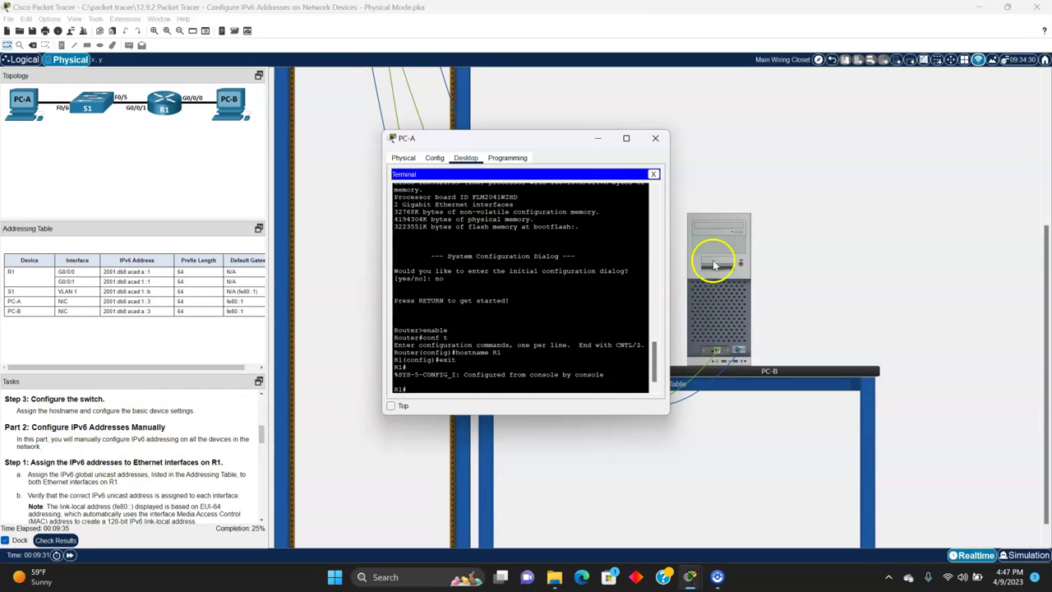
pyautogui.click(656, 138)
pyautogui.click(712, 312)
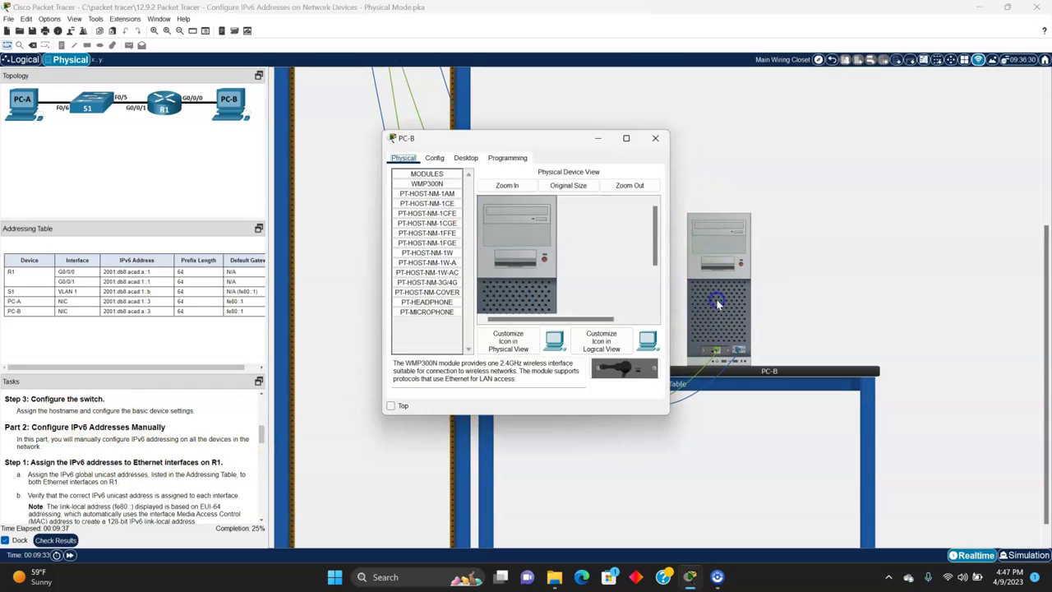
pyautogui.click(466, 157)
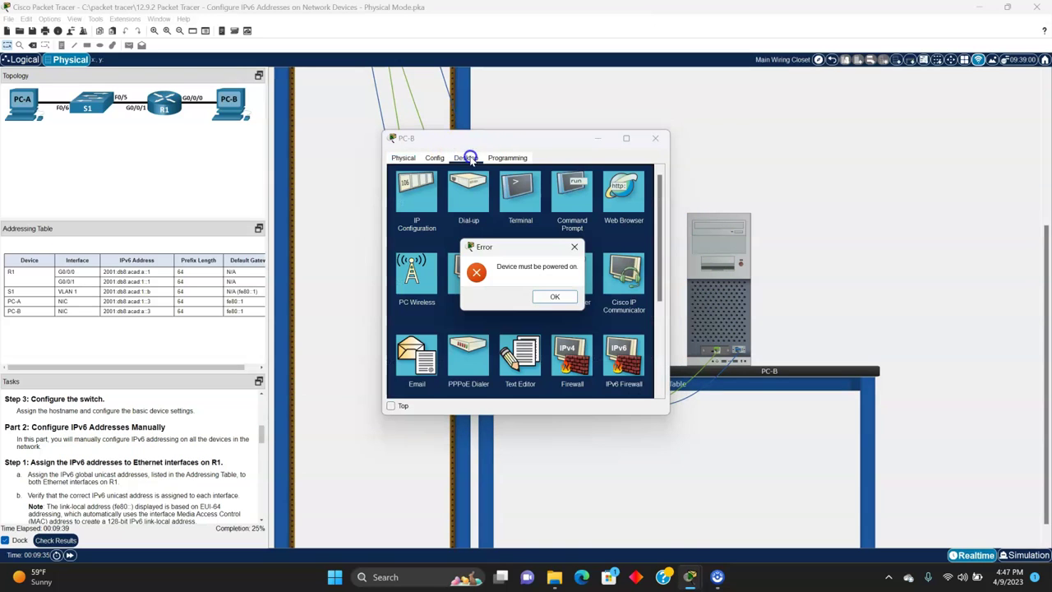
pyautogui.click(557, 297)
pyautogui.click(655, 138)
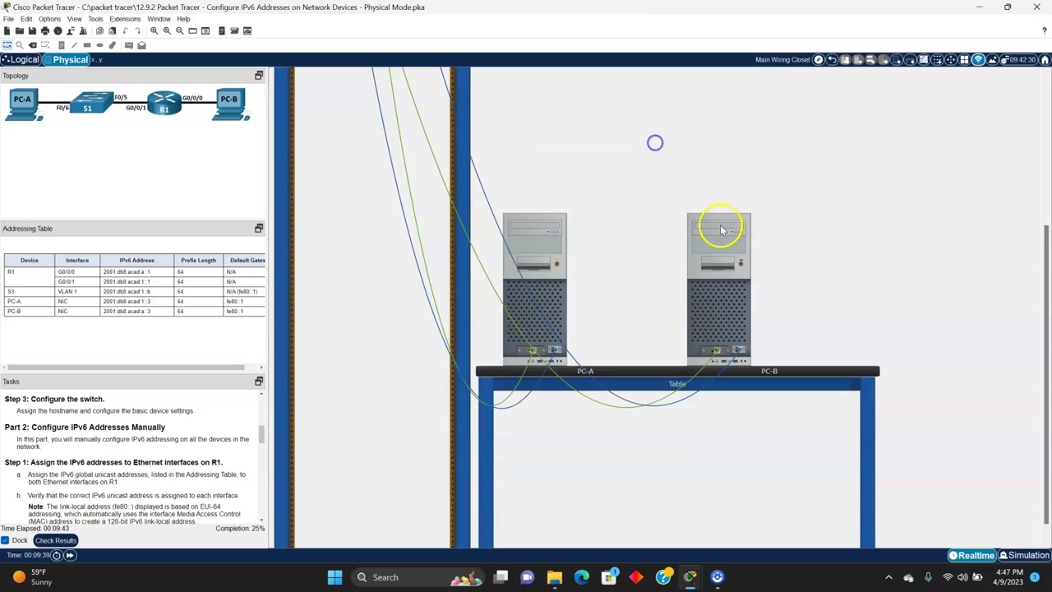
# Step: Power on PC-B and open a terminal session from it to the switch, bringing up the Switch> prompt
pyautogui.click(722, 324)
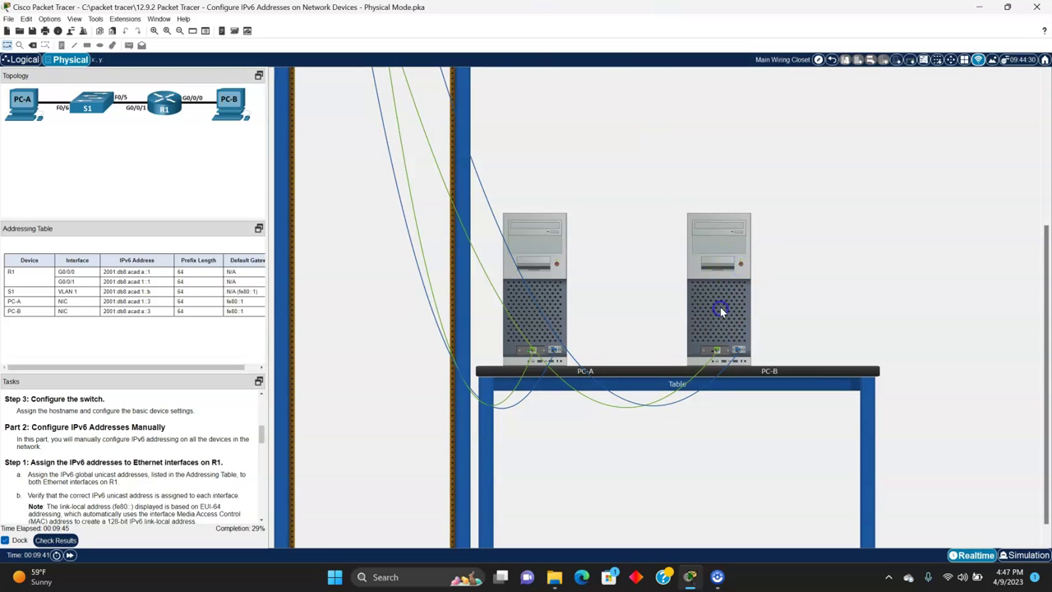
pyautogui.click(468, 157)
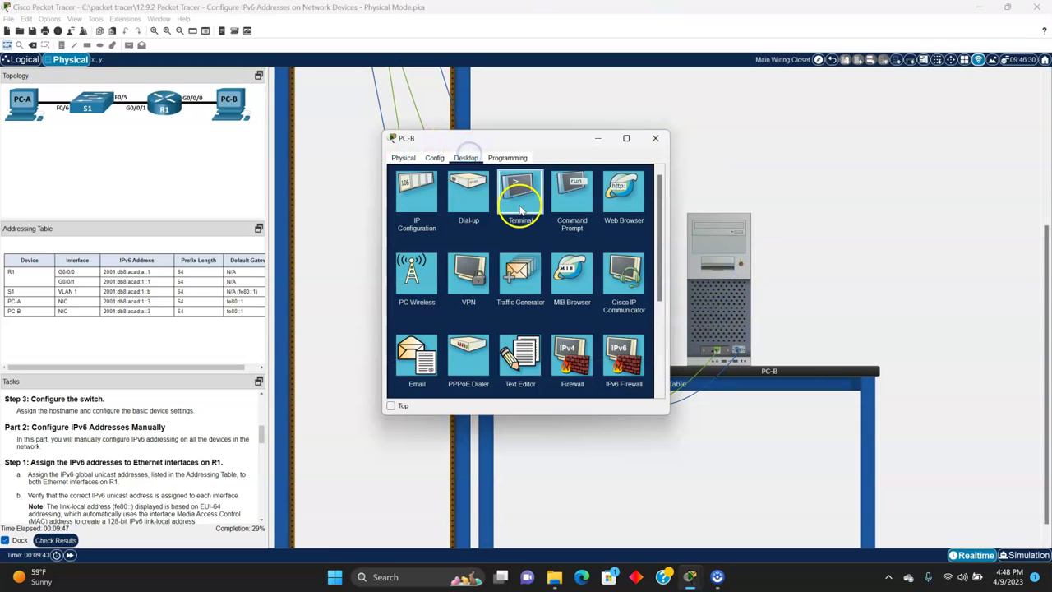
pyautogui.click(516, 201)
pyautogui.click(630, 266)
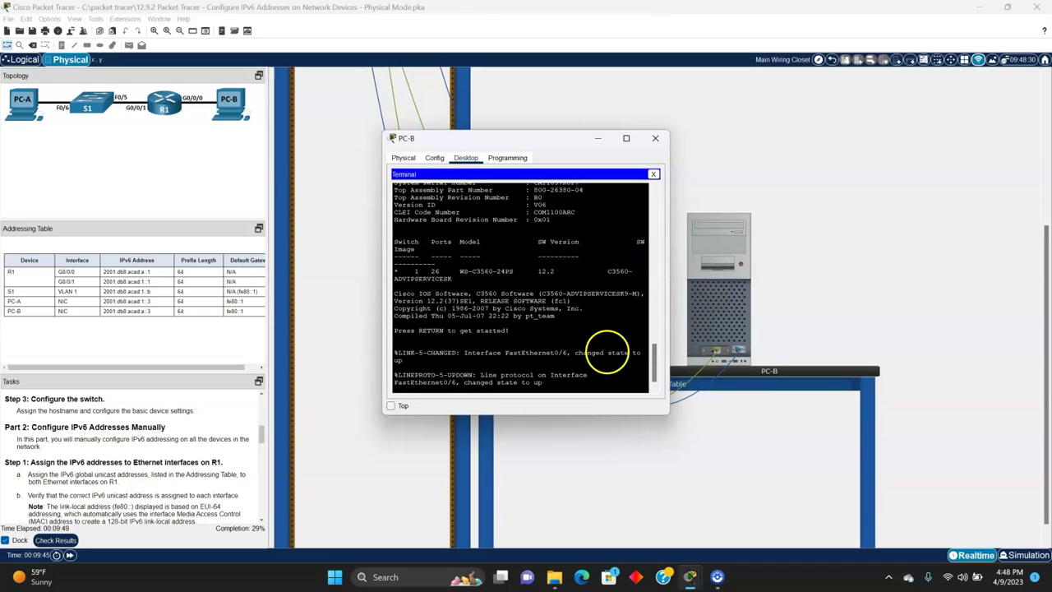
pyautogui.press('Return')
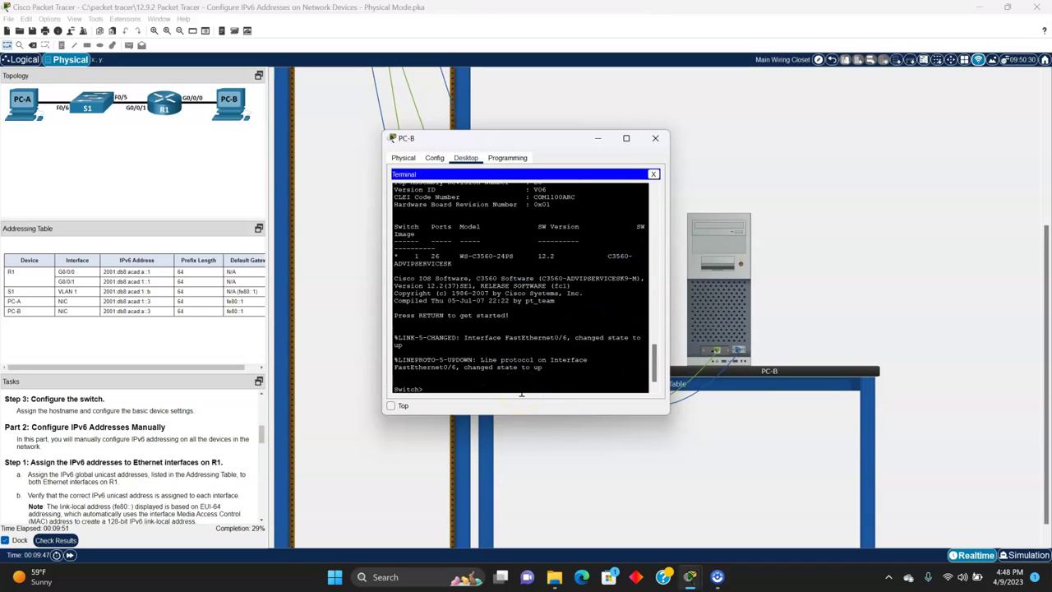
# Step: Set the switch's hostname to S1 in global configuration mode, return to privileged EXEC mode and close PC-B's window
pyautogui.write('enable')
pyautogui.press('Return')
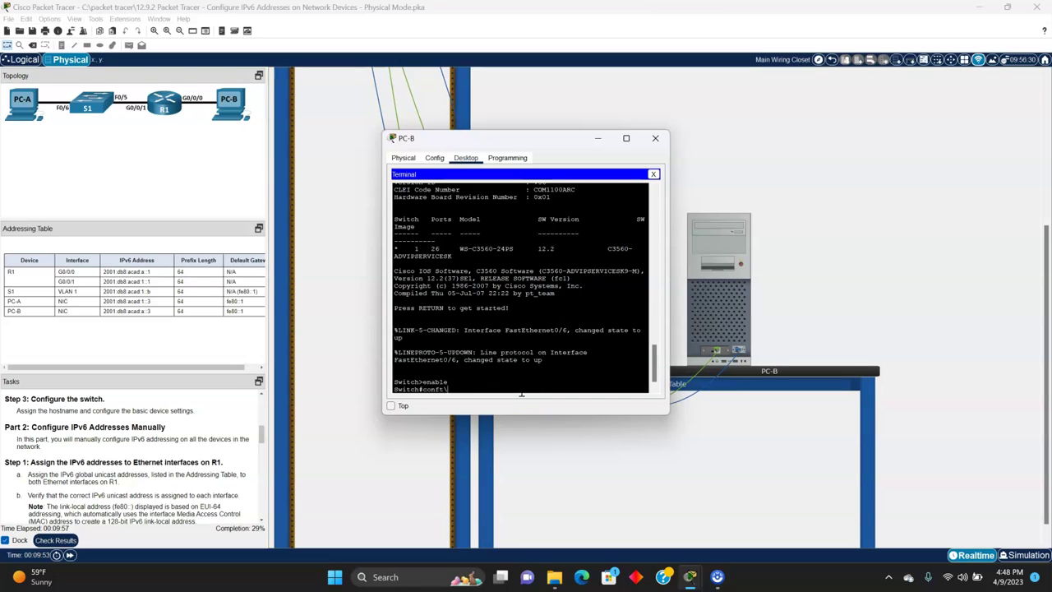
pyautogui.write('ure terminal')
pyautogui.press('Return')
pyautogui.write('hostname S')
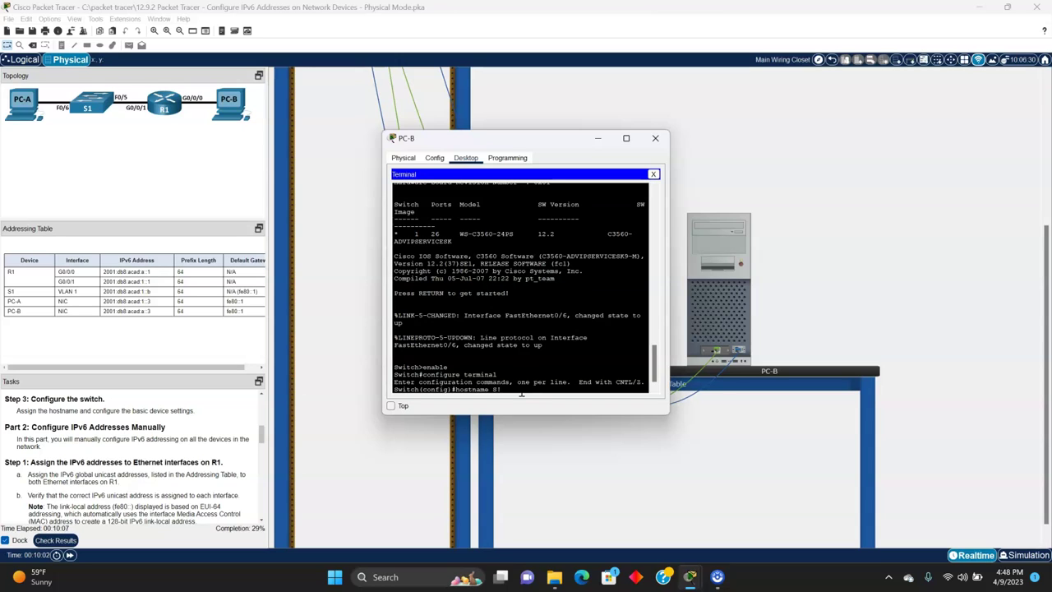
pyautogui.write('1')
pyautogui.click(461, 372)
pyautogui.press('Return')
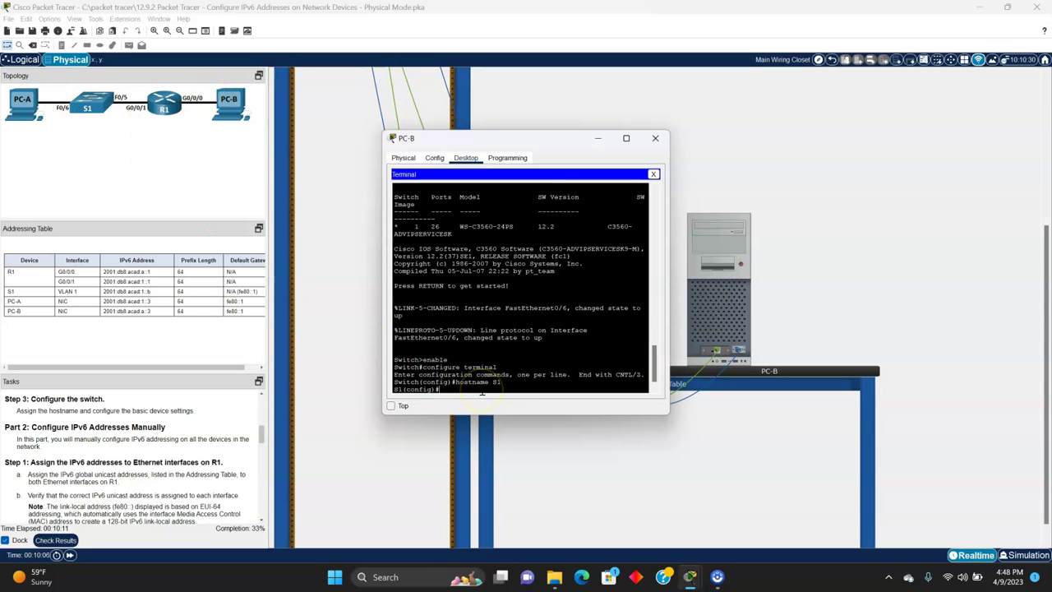
pyautogui.write('exit')
pyautogui.press('Return')
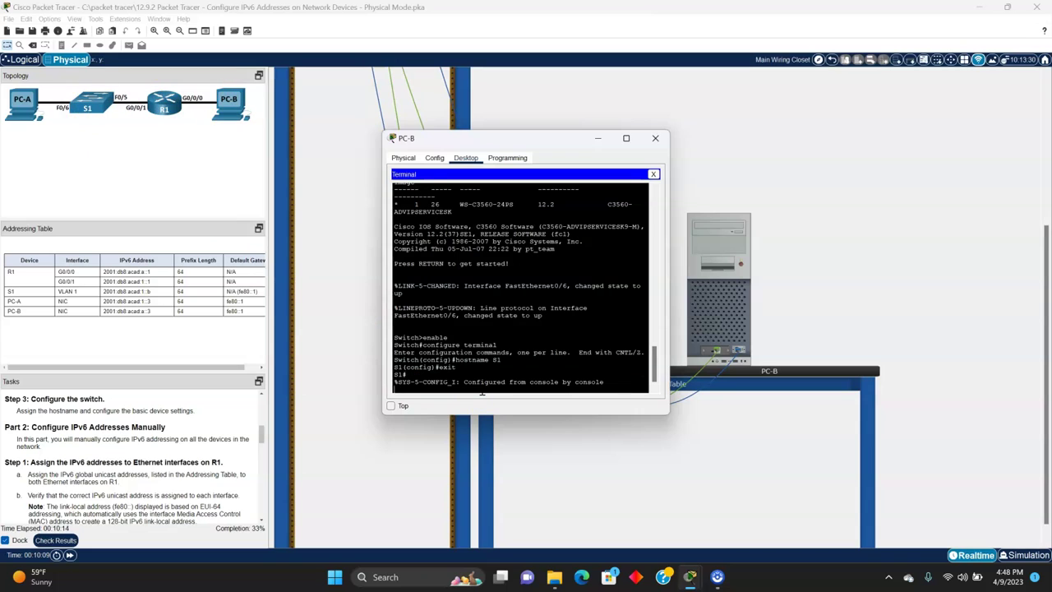
pyautogui.click(649, 141)
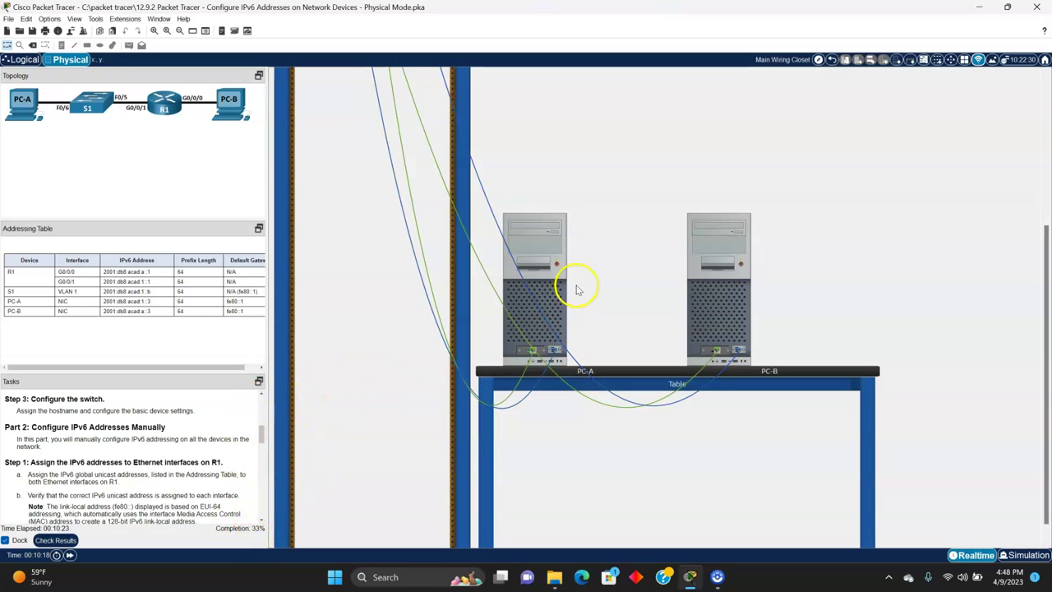
# Step: Read the Part 2 Step 1 task instructions on assigning IPv6 addresses to R1's Ethernet interfaces
pyautogui.moveTo(556, 296)
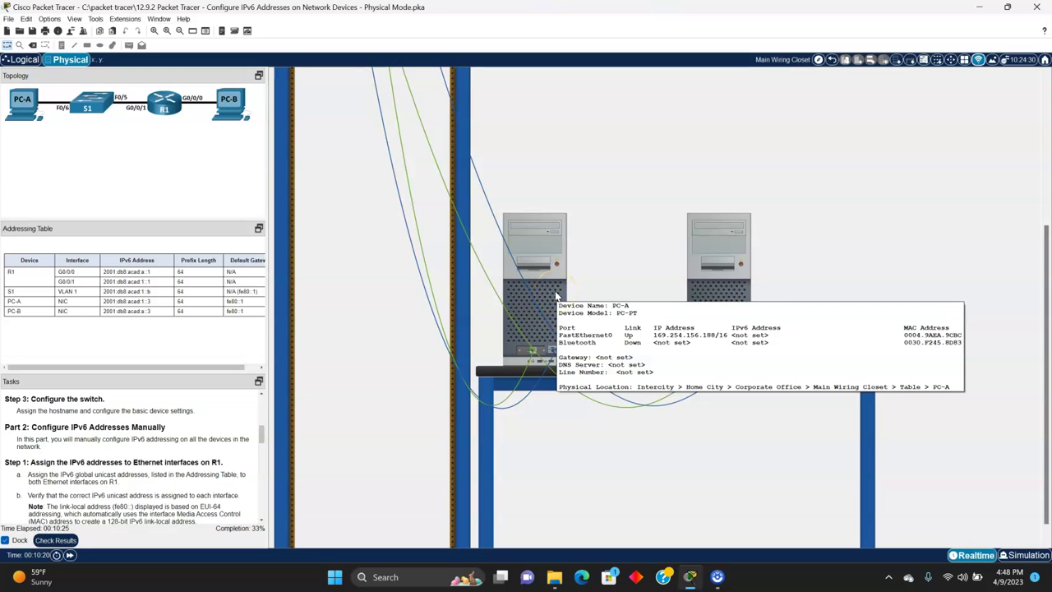
pyautogui.click(556, 296)
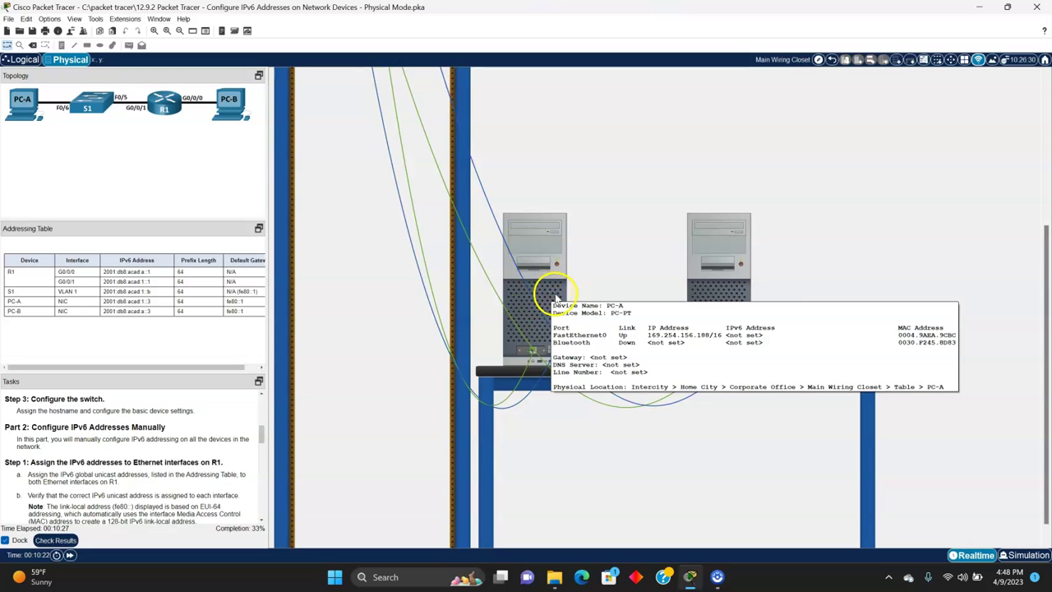
pyautogui.click(262, 436)
pyautogui.scroll(-2, 263, 437)
pyautogui.scroll(-1, 262, 437)
pyautogui.scroll(1, 262, 437)
pyautogui.scroll(1, 262, 436)
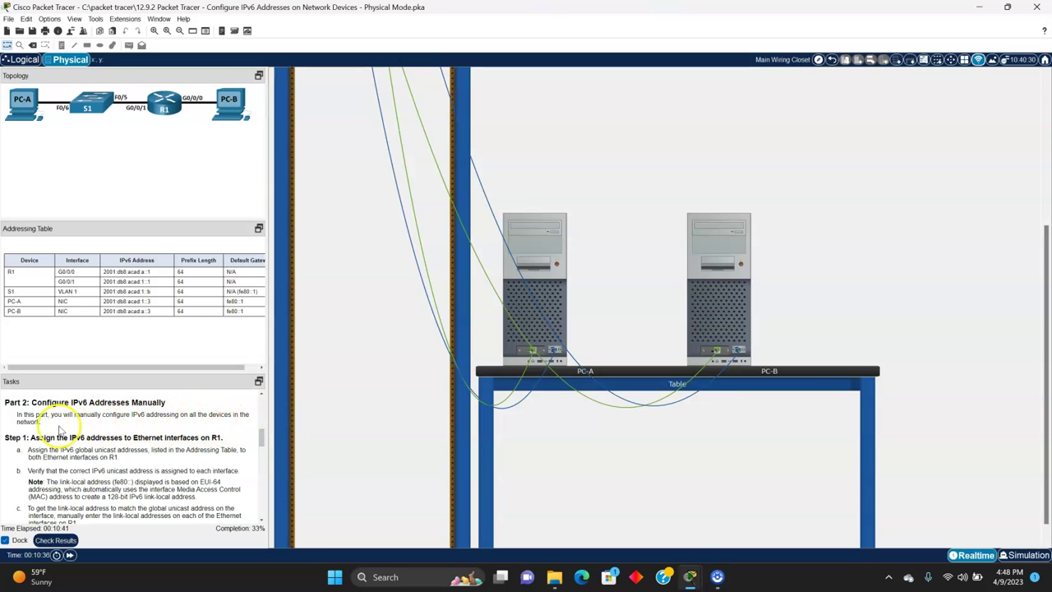
pyautogui.scroll(2, 260, 438)
pyautogui.moveTo(261, 438); pyautogui.dragTo(261, 439)
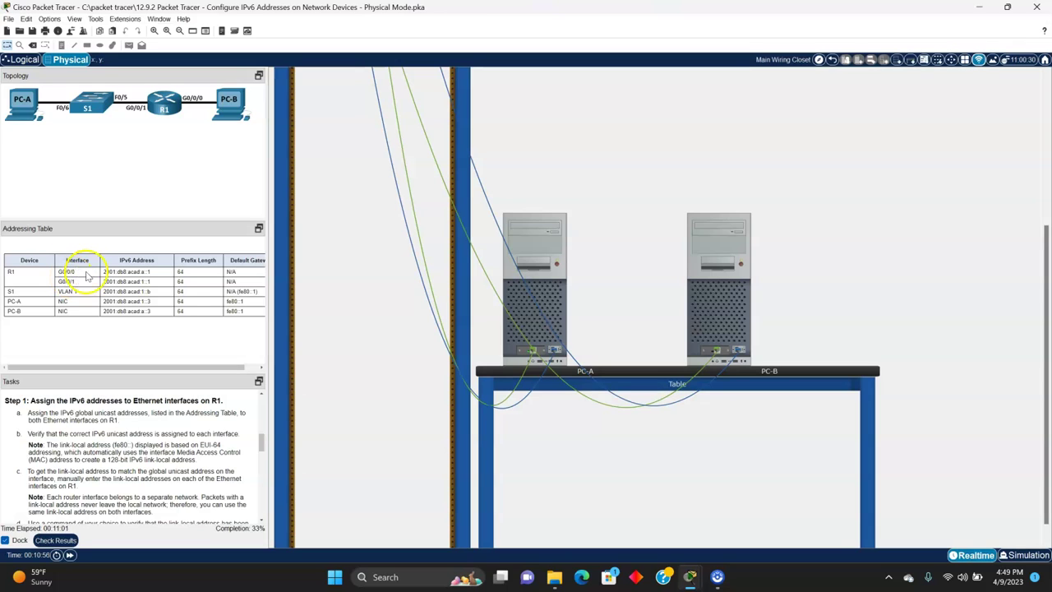
# Step: Enlarge the addressing table to read the IPv6 address and prefix length of each device interface
pyautogui.keyDown('ctrl'); pyautogui.scroll(1, 83, 284); pyautogui.keyUp('ctrl')
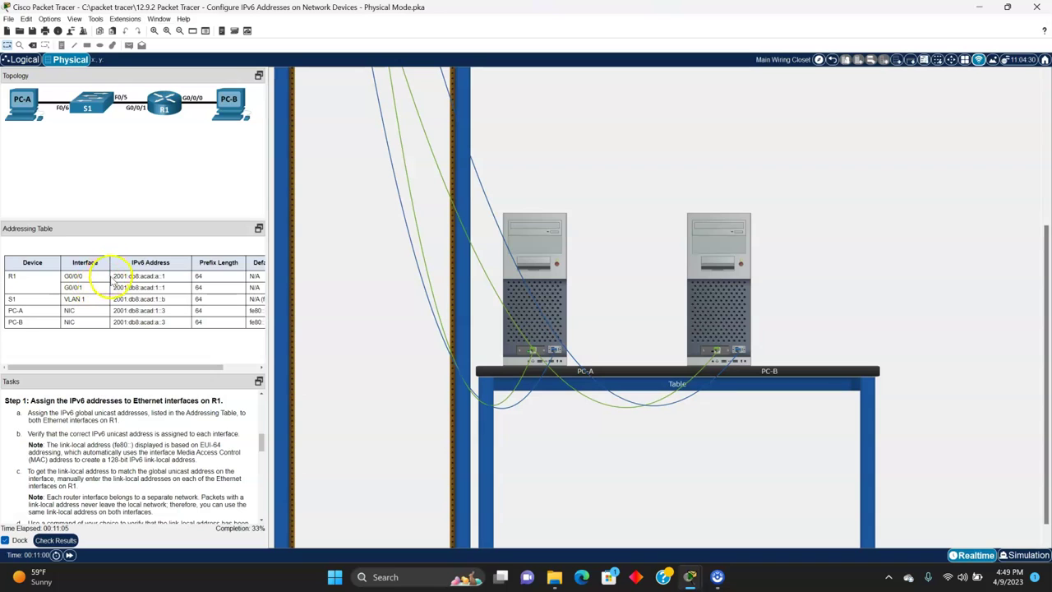
pyautogui.keyDown('ctrl'); pyautogui.scroll(2, 115, 280); pyautogui.keyUp('ctrl')
pyautogui.moveTo(131, 370); pyautogui.dragTo(106, 357)
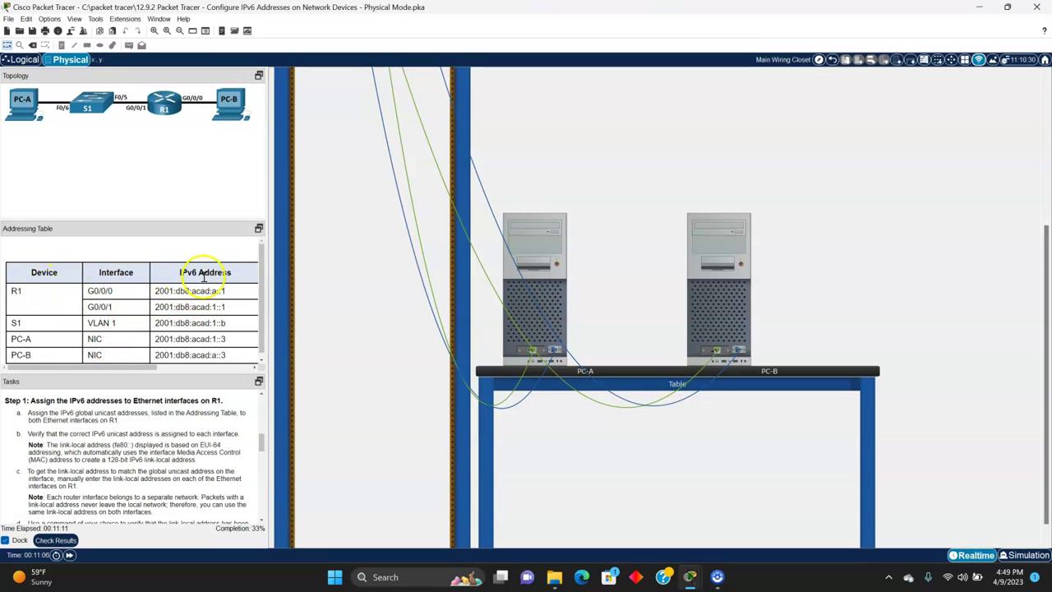
pyautogui.moveTo(134, 367)
pyautogui.mouseDown()
pyautogui.moveTo(214, 370)
pyautogui.moveTo(134, 354)
pyautogui.mouseUp()
pyautogui.scroll(-3, 120, 450)
pyautogui.scroll(3, 121, 451)
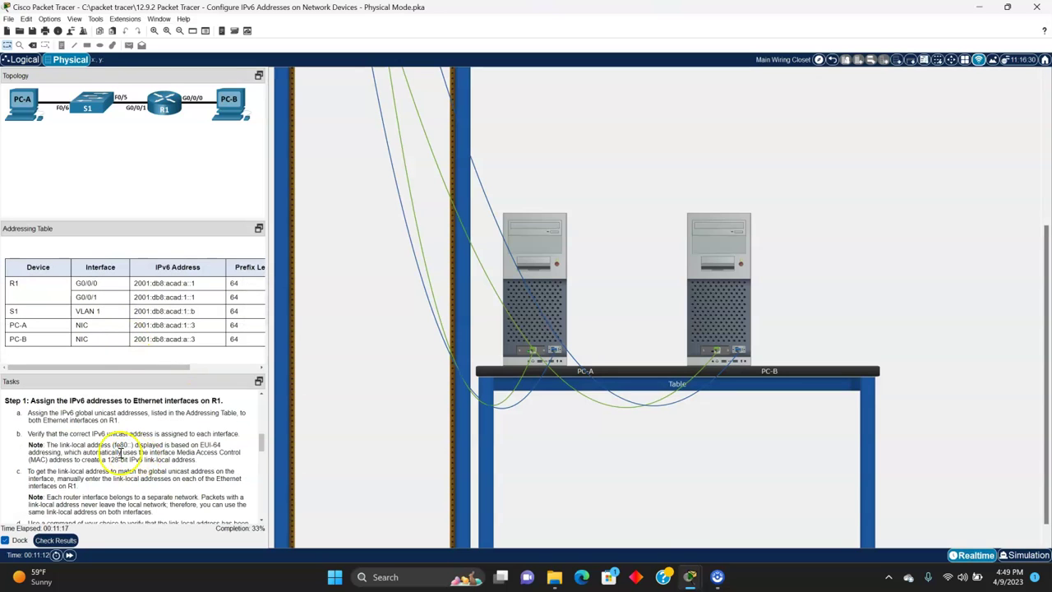
# Step: Reopen PC-A's terminal session at 9600 bits per second and enter global configuration mode on R1
pyautogui.click(555, 298)
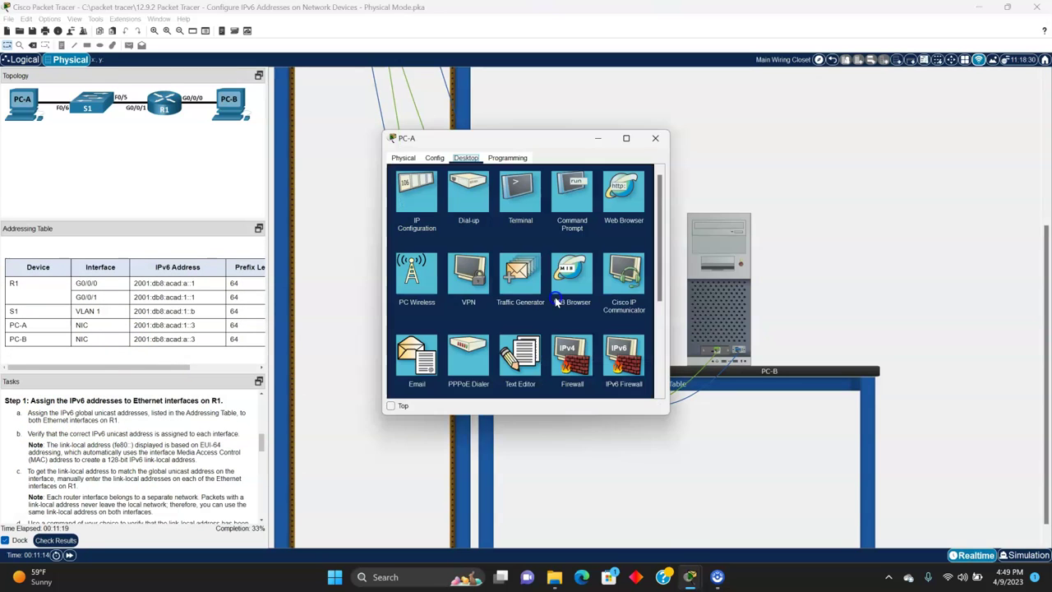
pyautogui.click(520, 193)
pyautogui.click(626, 266)
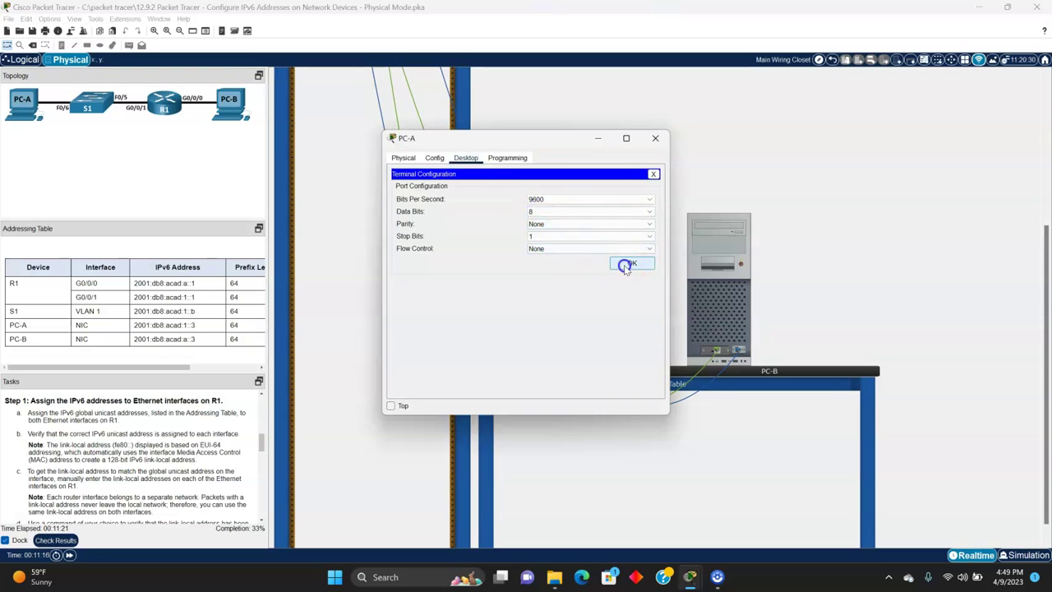
pyautogui.write('co')
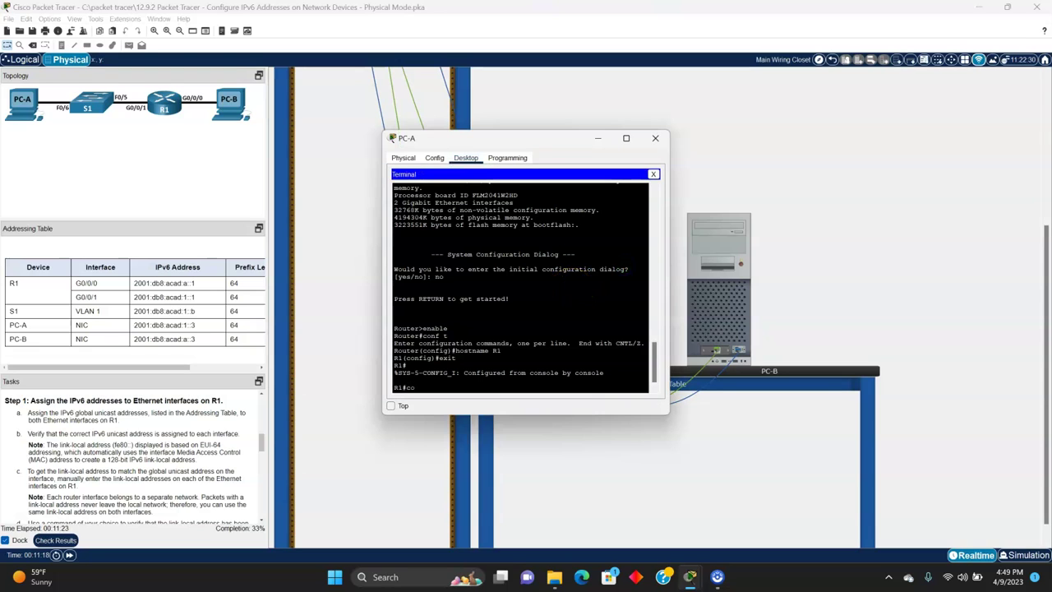
pyautogui.write('nf t')
pyautogui.press('Return')
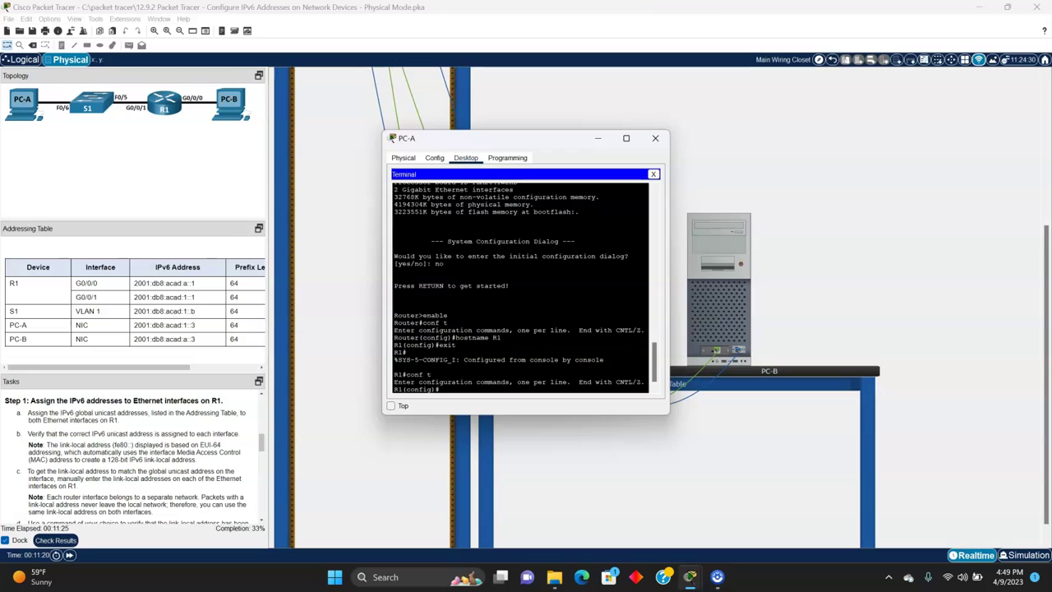
# Step: Assign the IPv6 address 2001:db8:acad:a::1/64 to R1's interface g0/0/0
pyautogui.write('interface g0/0/0')
pyautogui.press('Return')
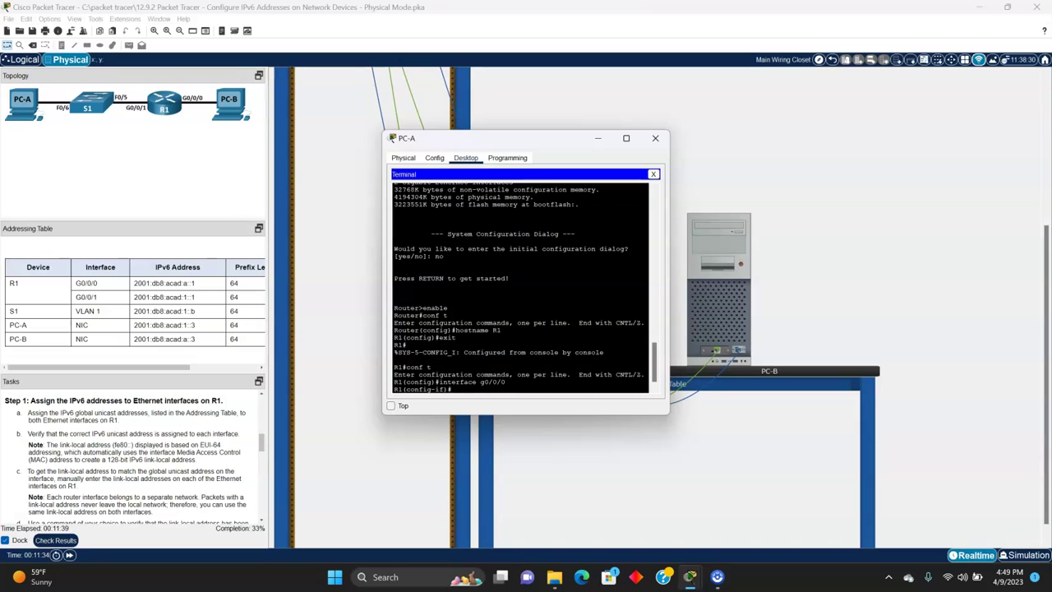
pyautogui.write('ipv6 address 2001:db8:acad:a::1')
pyautogui.press('Return')
pyautogui.press('Up')
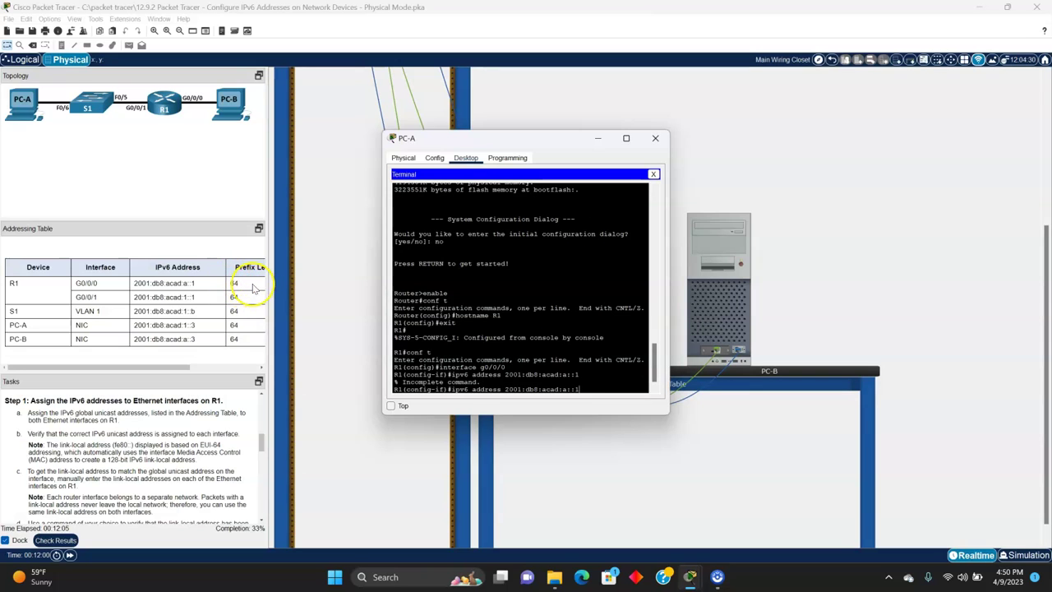
pyautogui.write('/64')
pyautogui.press('Return')
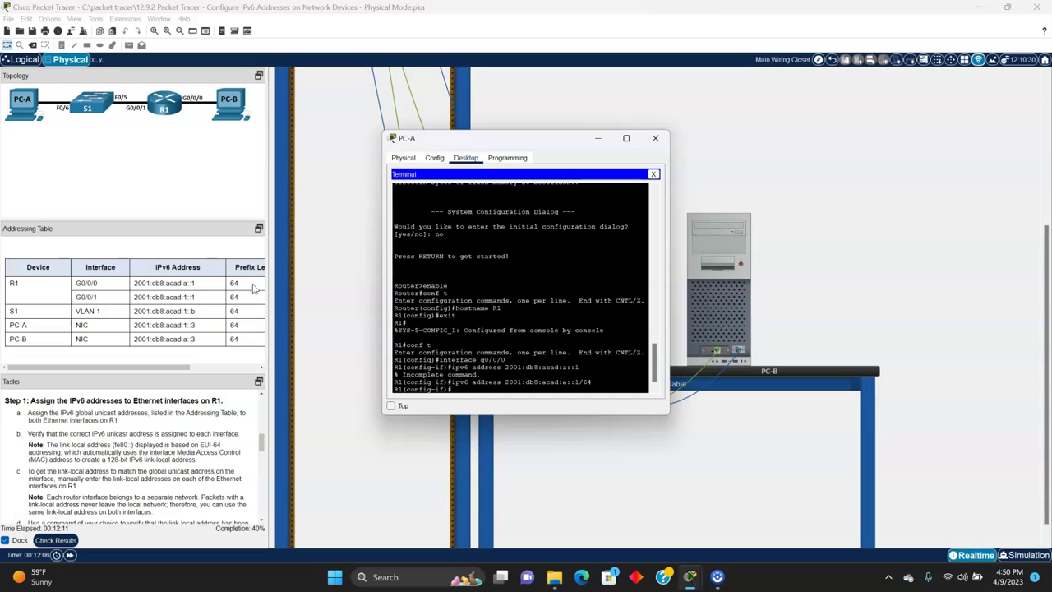
# Step: Enable R1's interface g0/0/0 with no shut and return to global configuration mode
pyautogui.write('no shut')
pyautogui.press('Return')
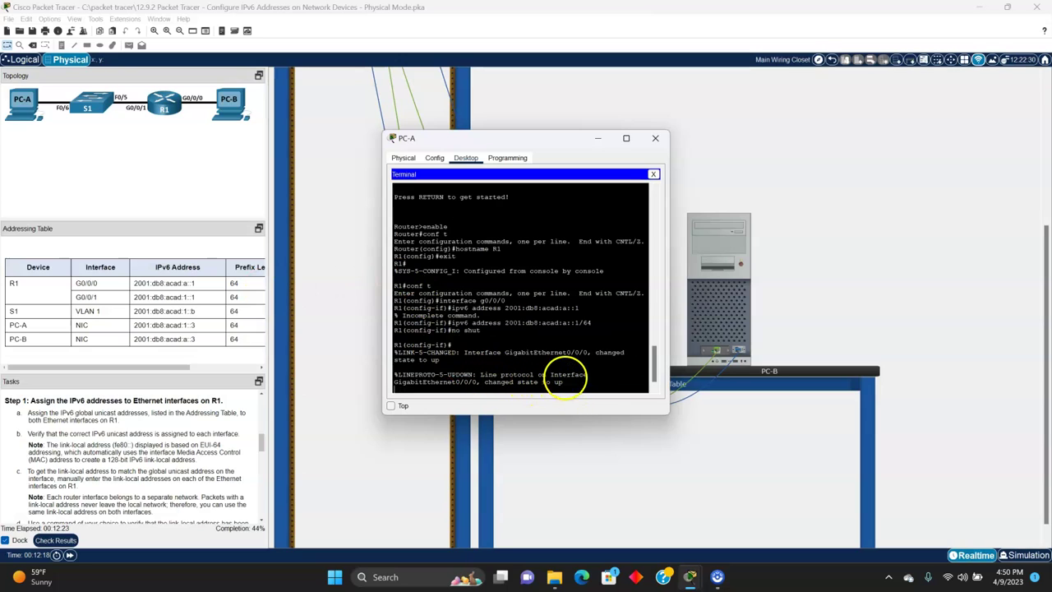
pyautogui.press('Return')
pyautogui.write('ex')
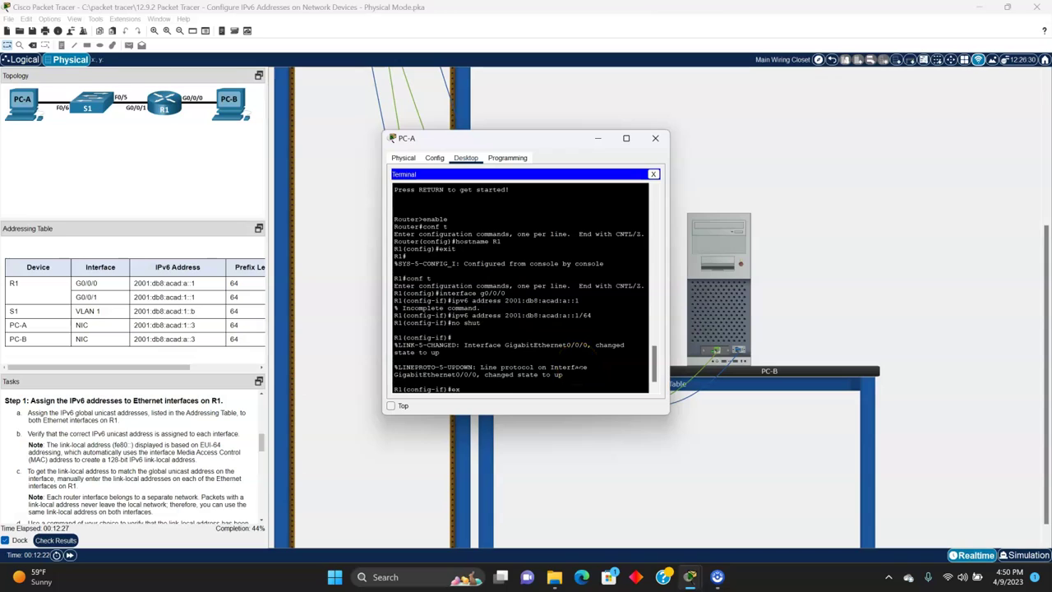
pyautogui.write('it')
pyautogui.press('Return')
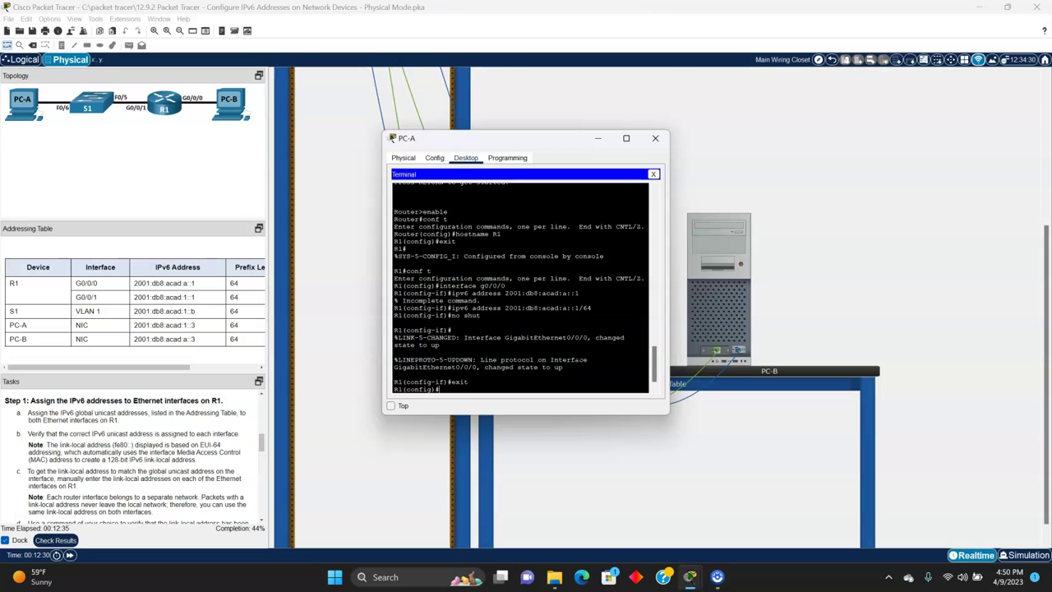
# Step: Assign the IPv6 address 2001:db8:acad:1::1/64 to R1's interface g0/0/1, enable it with no shut and exit interface configuration
pyautogui.write('int g0/0/1')
pyautogui.press('Return')
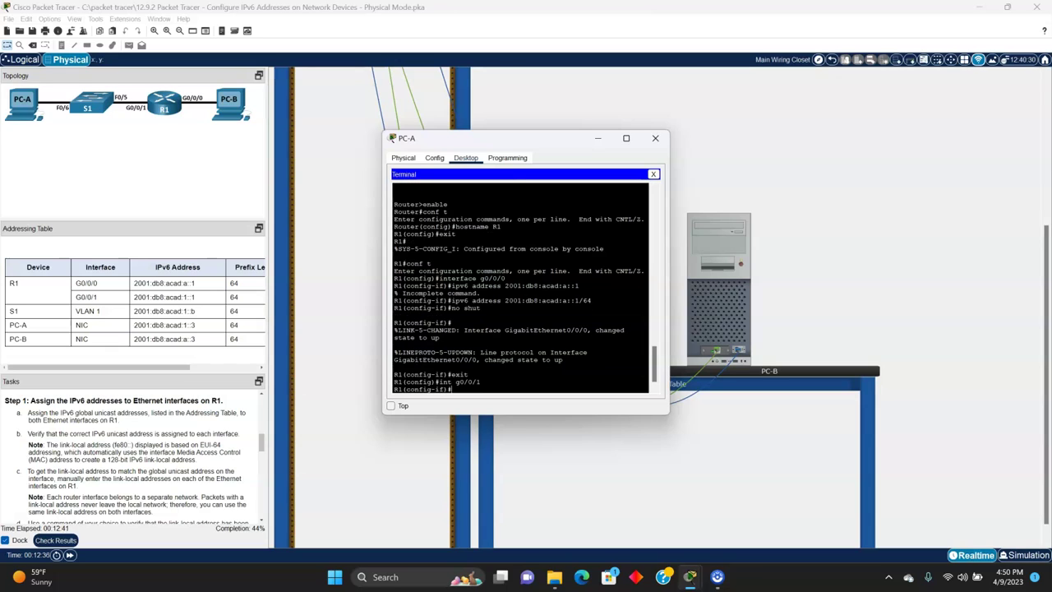
pyautogui.write('ipv6 address 2001:db8:acad:1::1/64')
pyautogui.press('Return')
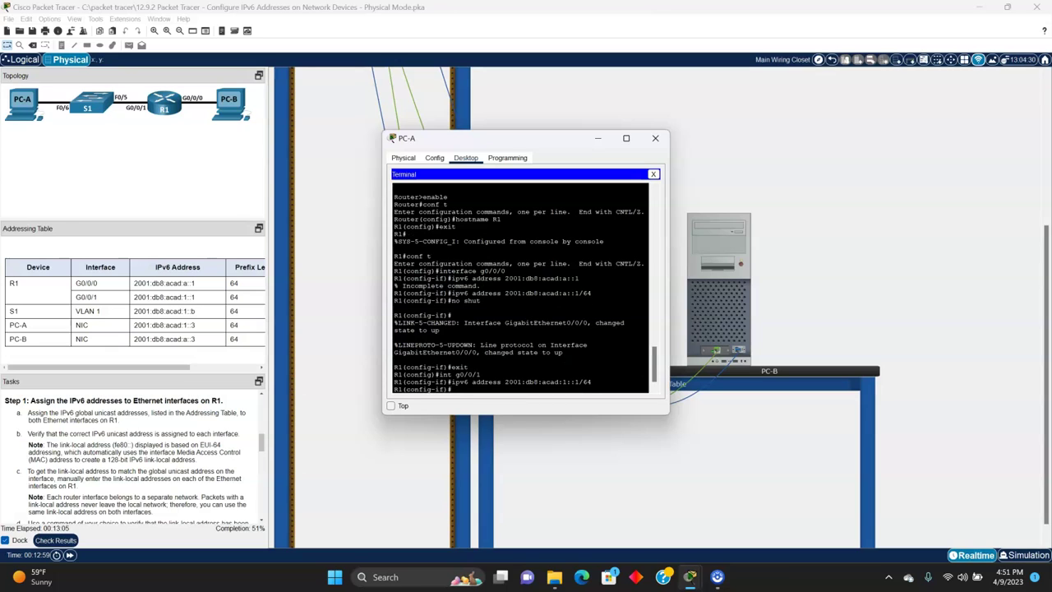
pyautogui.write('no shut')
pyautogui.press('Return')
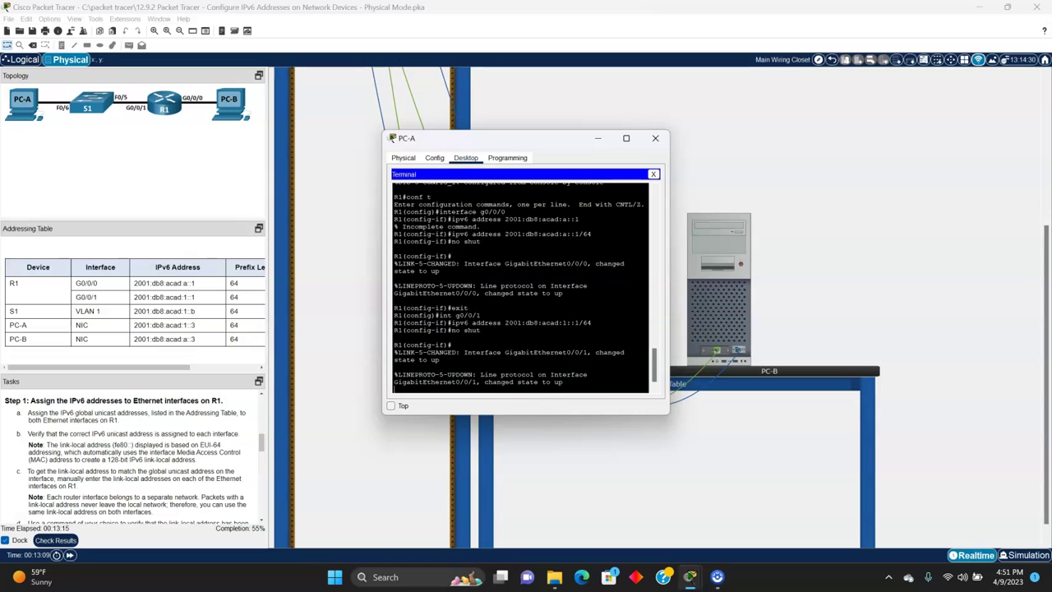
pyautogui.press('Return')
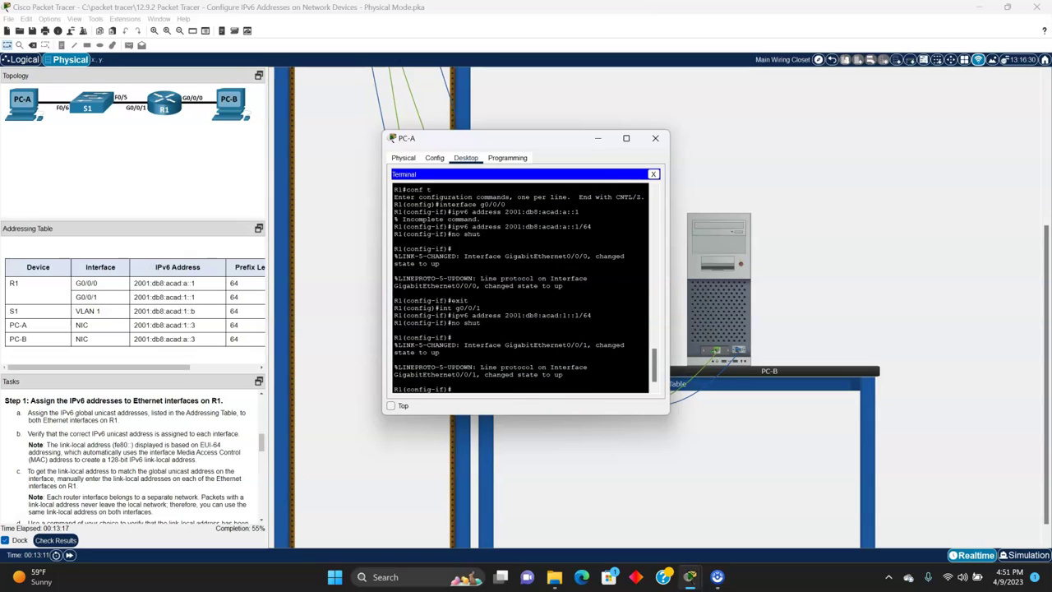
pyautogui.write('t')
pyautogui.press('Return')
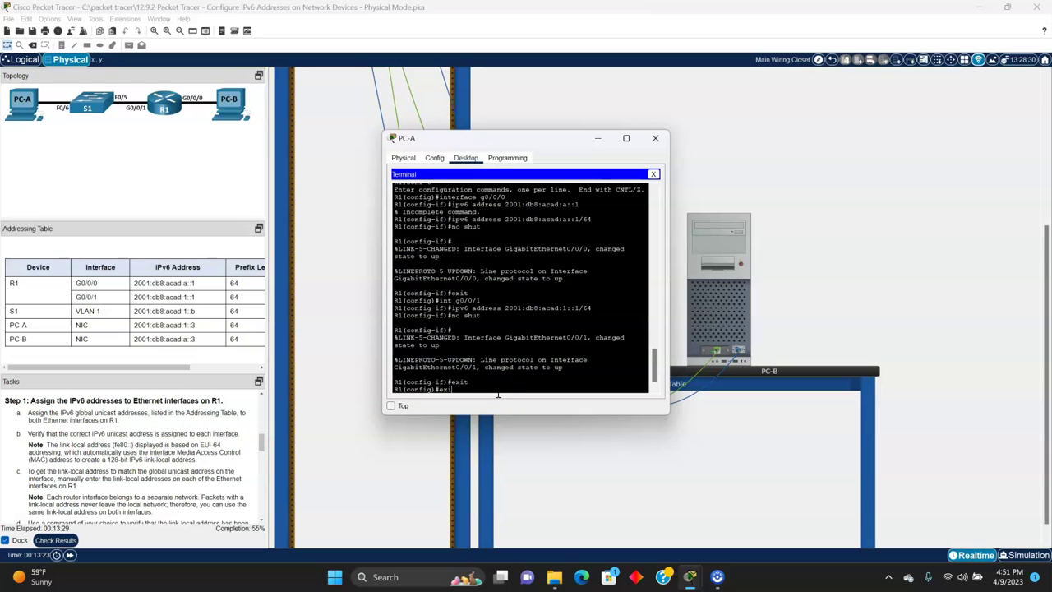
# Step: Leave R1's global configuration mode and display the full interface details with show ipv6 interface
pyautogui.press('Return')
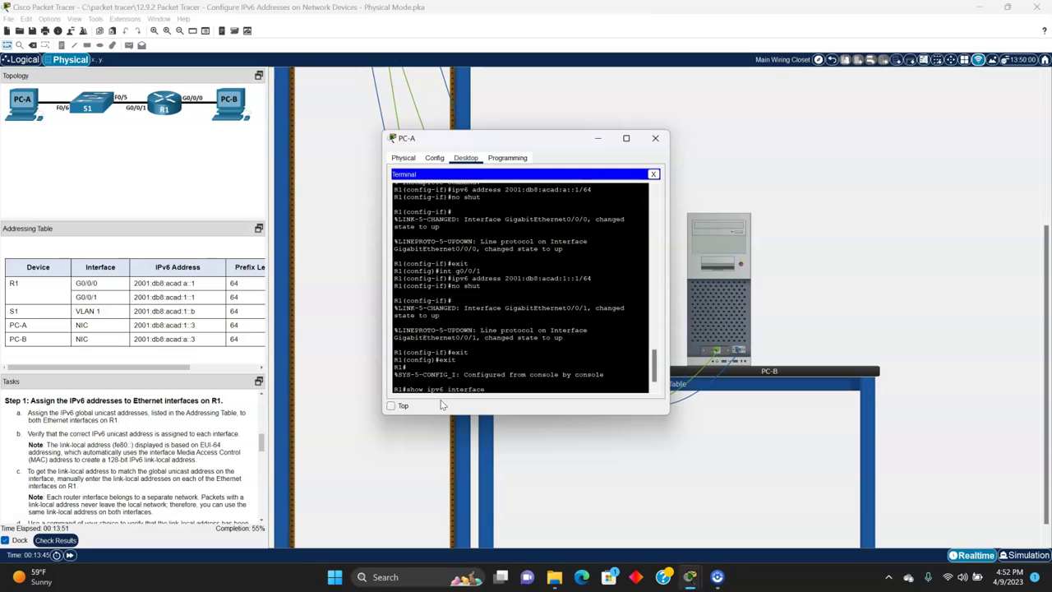
pyautogui.press('Return')
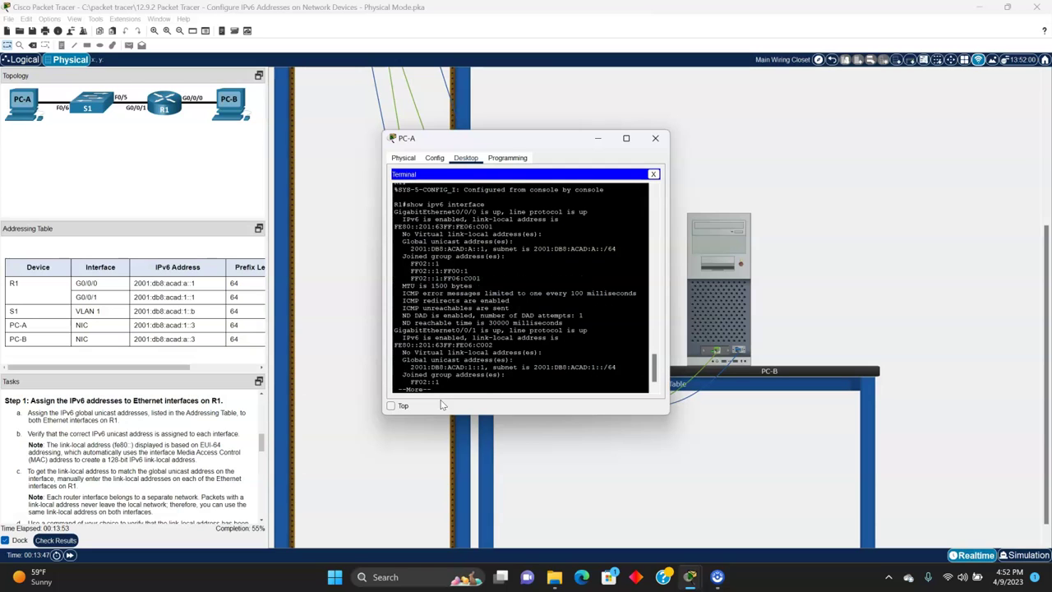
pyautogui.scroll(2, 458, 345)
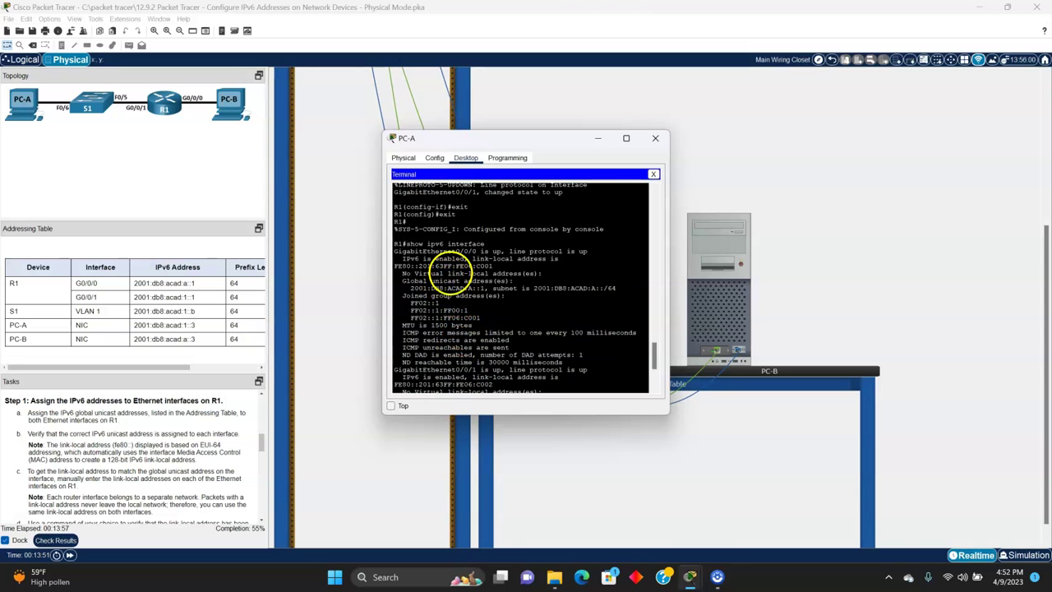
pyautogui.press('space')
# Step: Run show ipv6 interface brief on R1 and check the global unicast addresses of g0/0/0 and g0/0/1
pyautogui.press('Up')
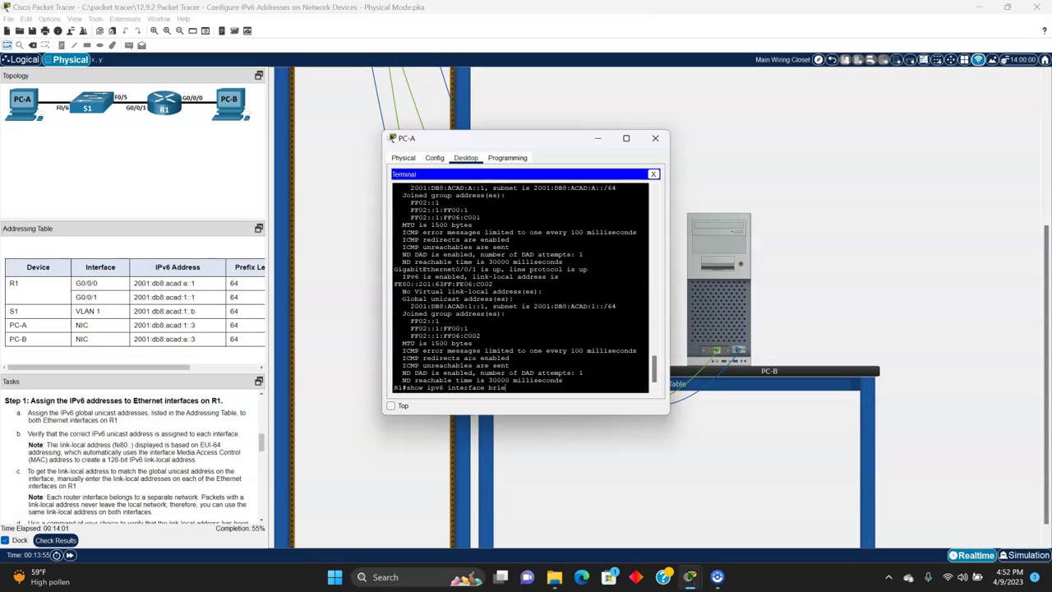
pyautogui.write('brief')
pyautogui.press('Return')
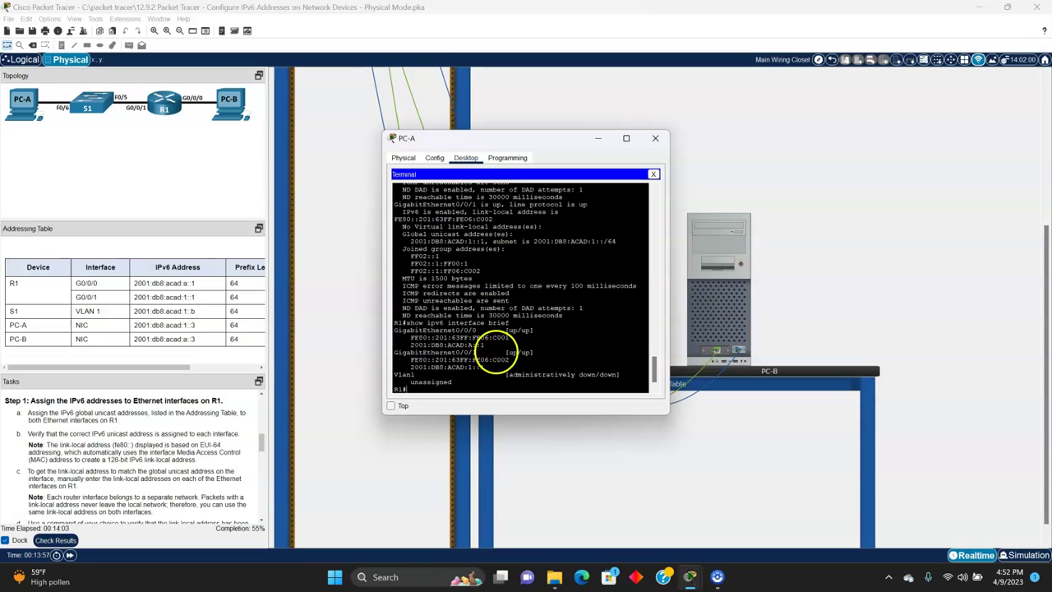
pyautogui.scroll(2, 493, 361)
pyautogui.scroll(1, 494, 362)
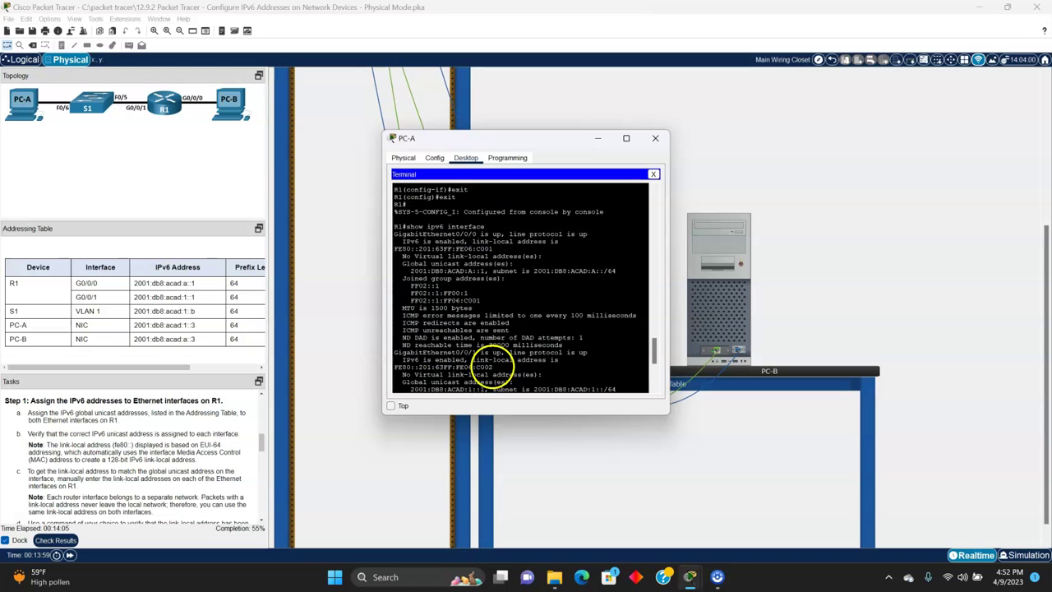
pyautogui.scroll(10, 473, 256)
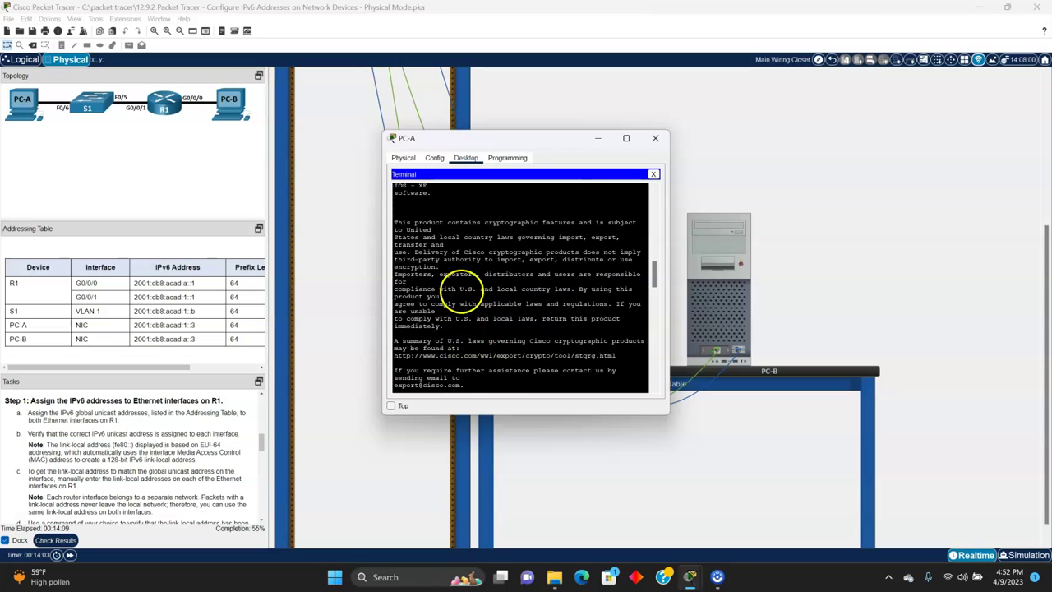
pyautogui.scroll(5, 465, 292)
pyautogui.scroll(-5, 493, 362)
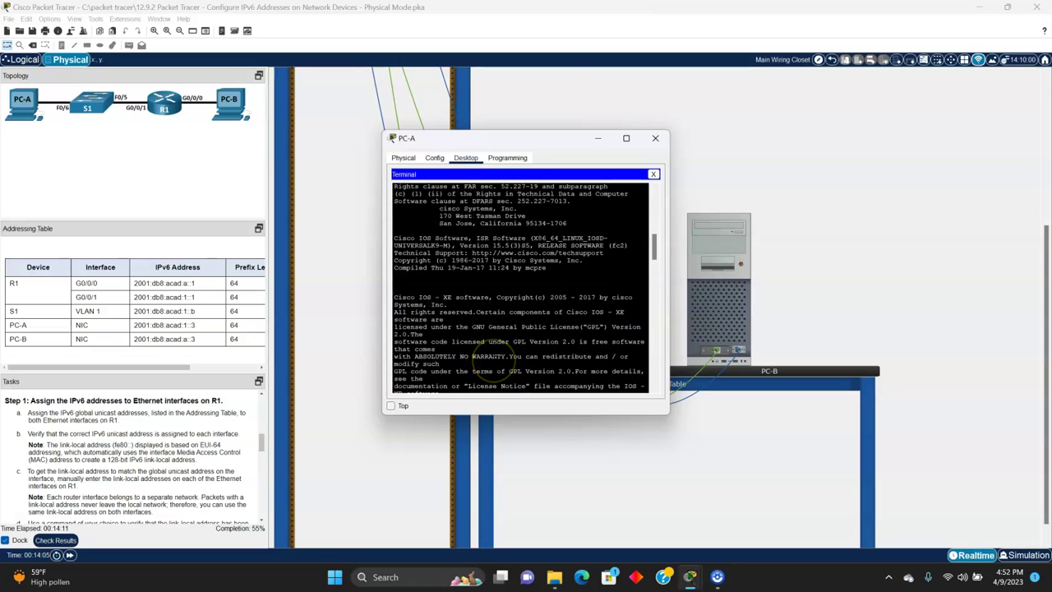
pyautogui.moveTo(658, 280); pyautogui.dragTo(663, 387)
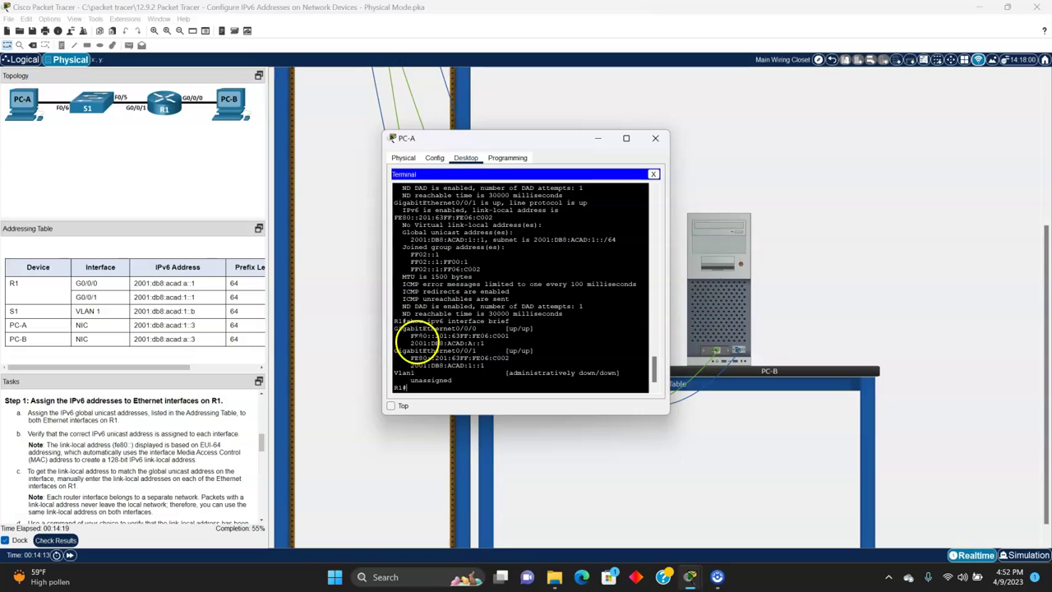
pyautogui.moveTo(411, 343); pyautogui.dragTo(481, 344)
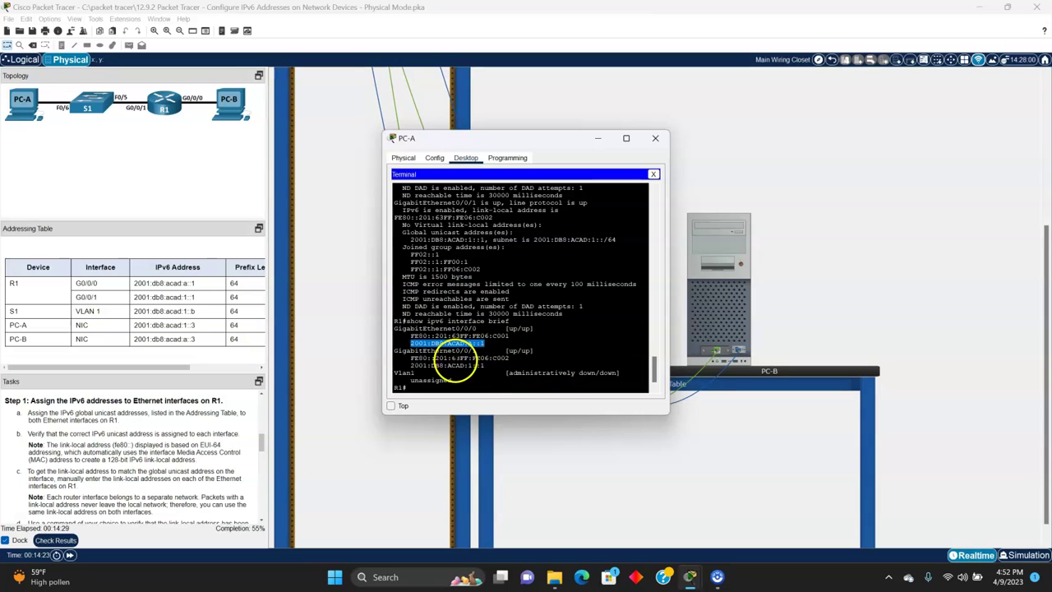
pyautogui.click(407, 359)
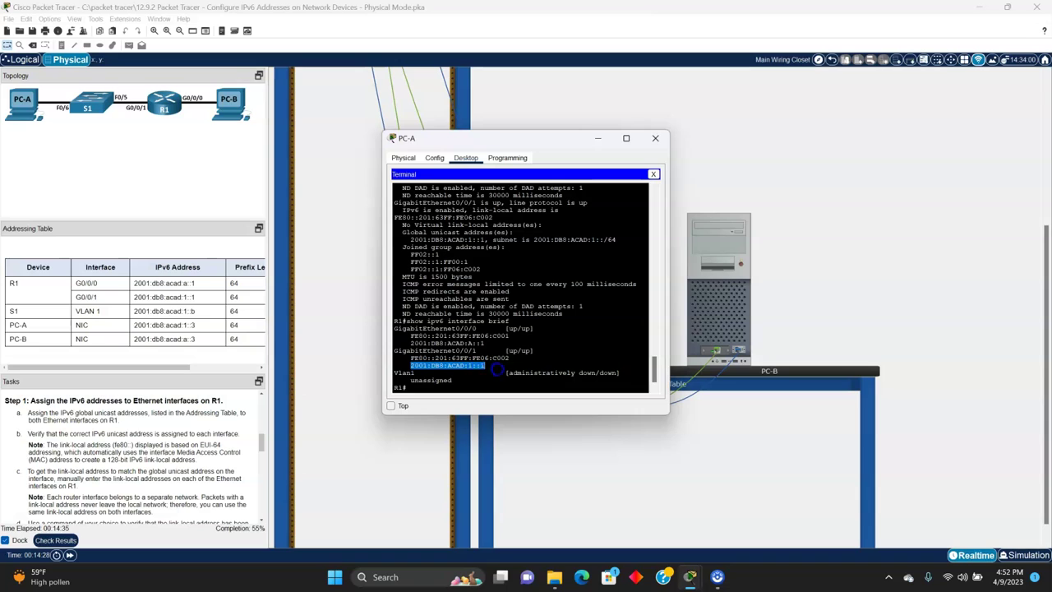
pyautogui.scroll(2, 457, 338)
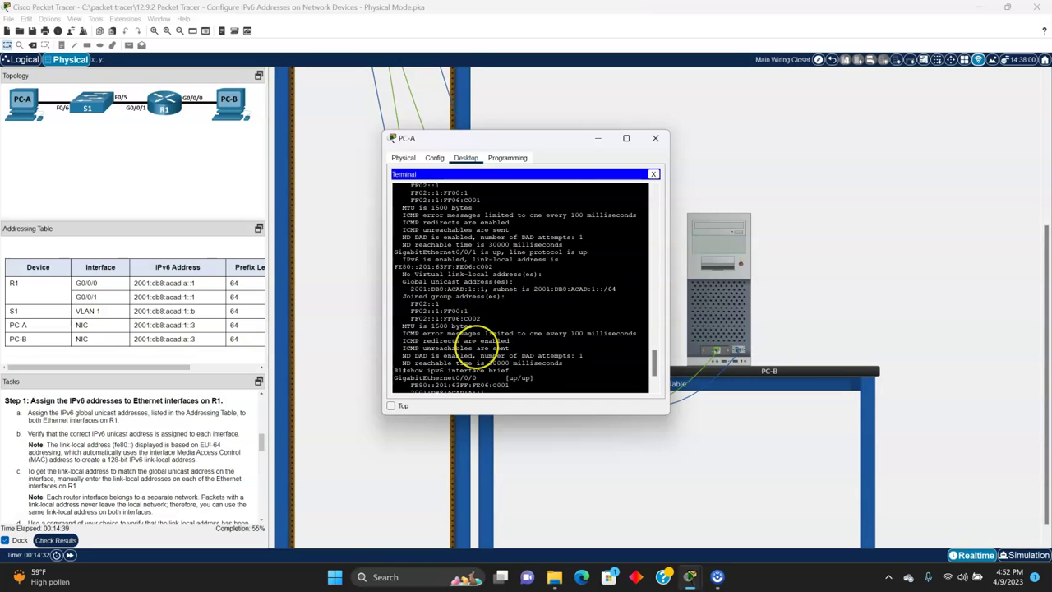
pyautogui.scroll(-2, 444, 362)
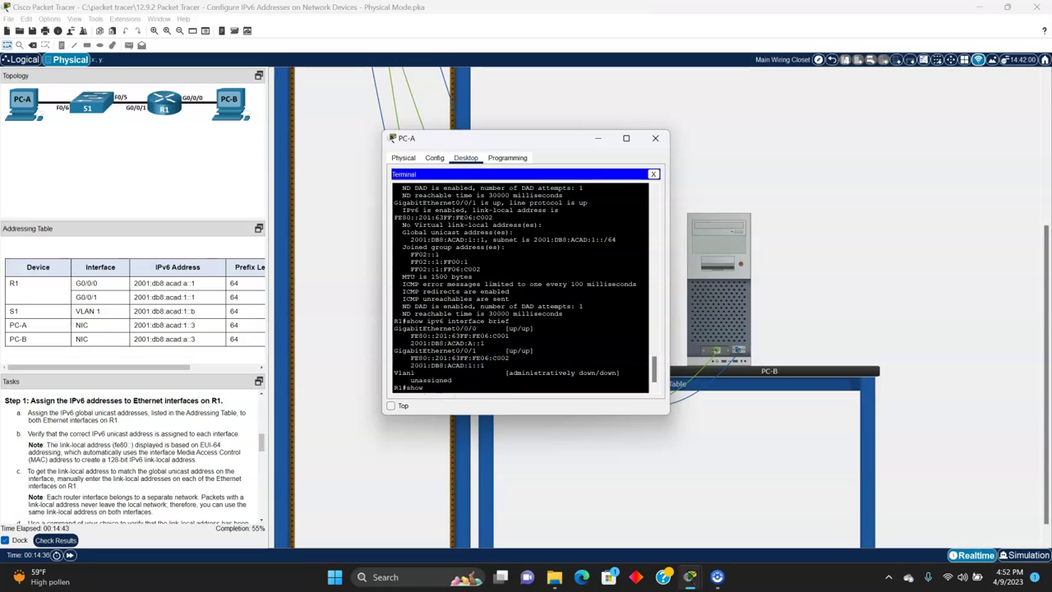
# Step: Display R1's complete running configuration with show run and check the IPv6 address lines under both GigabitEthernet interfaces
pyautogui.press('Return')
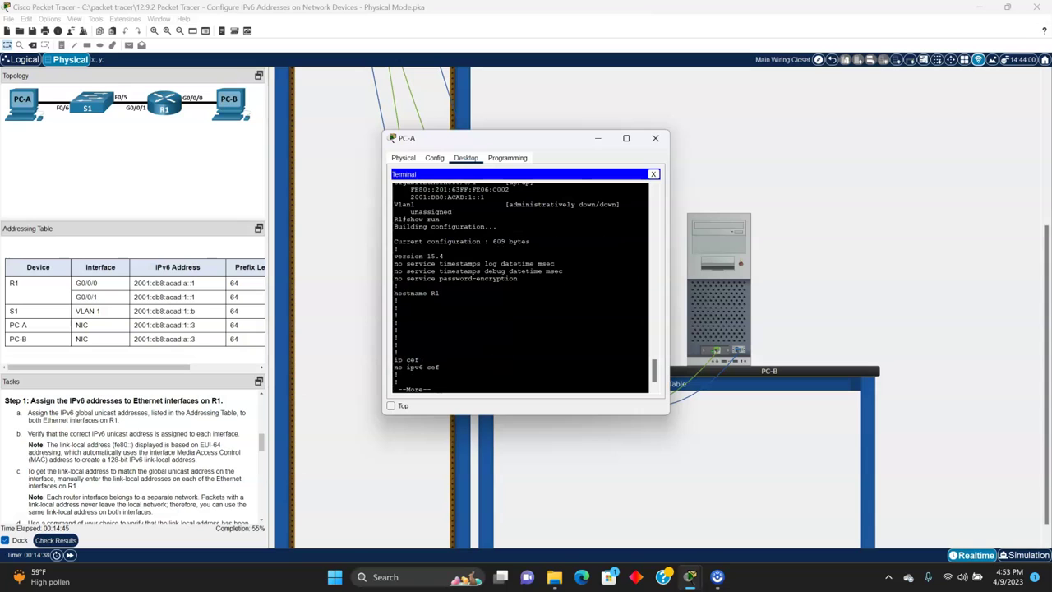
pyautogui.press('space')
pyautogui.press('space')
pyautogui.press('space')
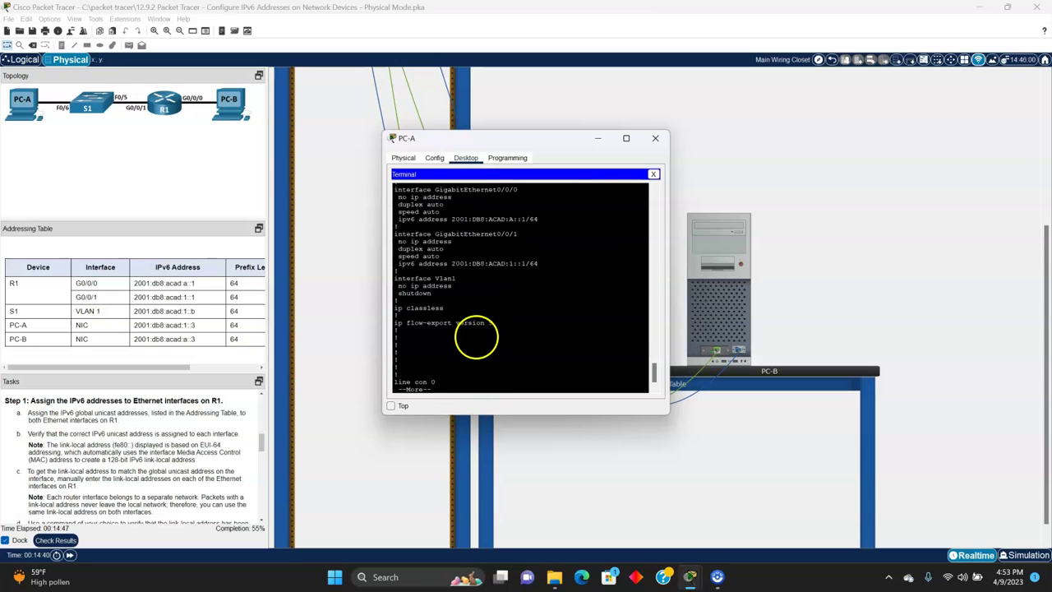
pyautogui.scroll(6, 476, 354)
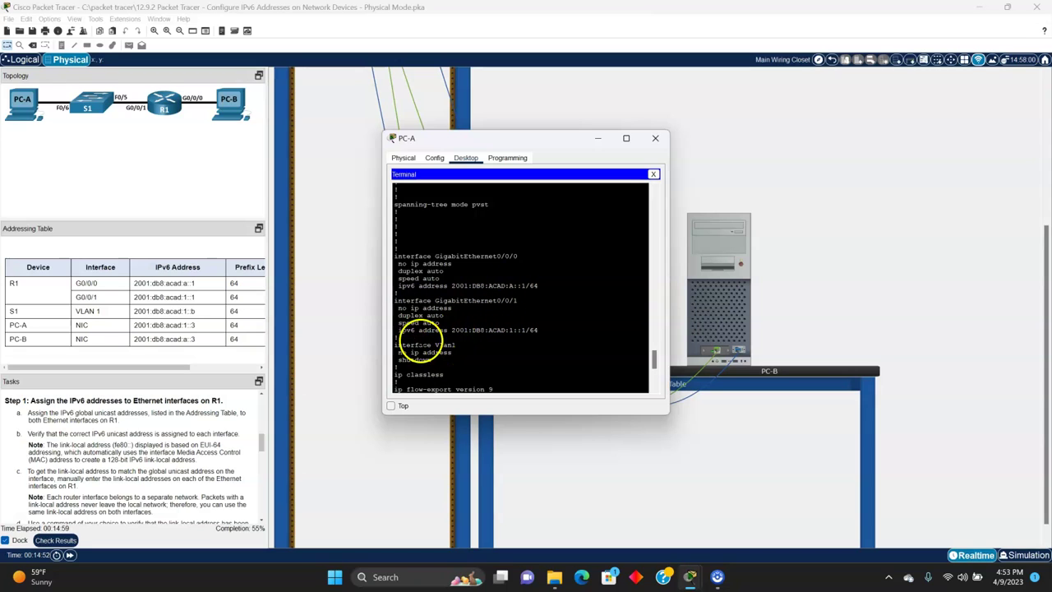
pyautogui.moveTo(452, 329); pyautogui.dragTo(533, 331)
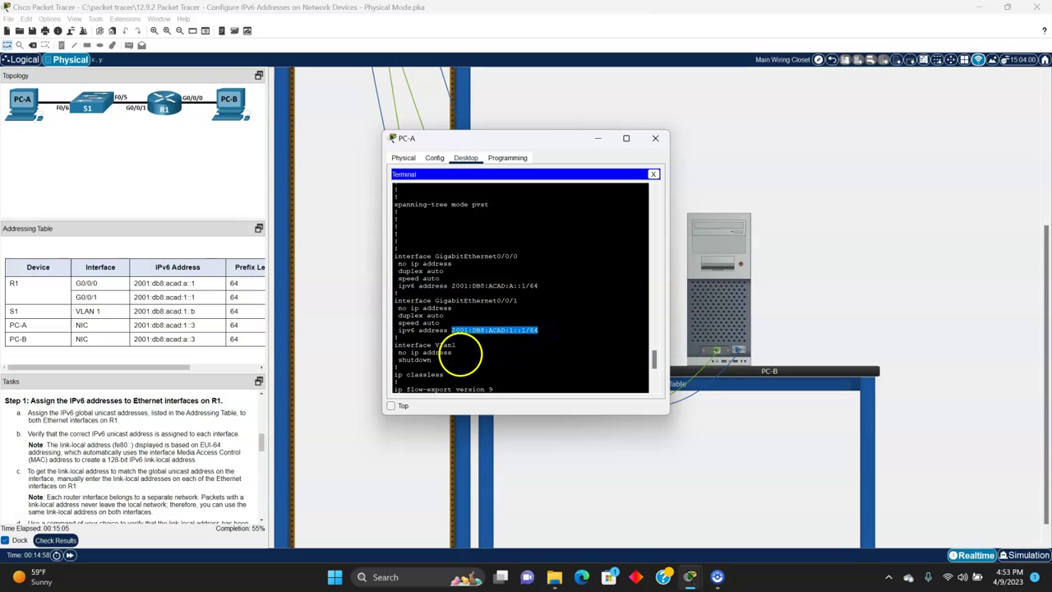
pyautogui.scroll(-3, 460, 355)
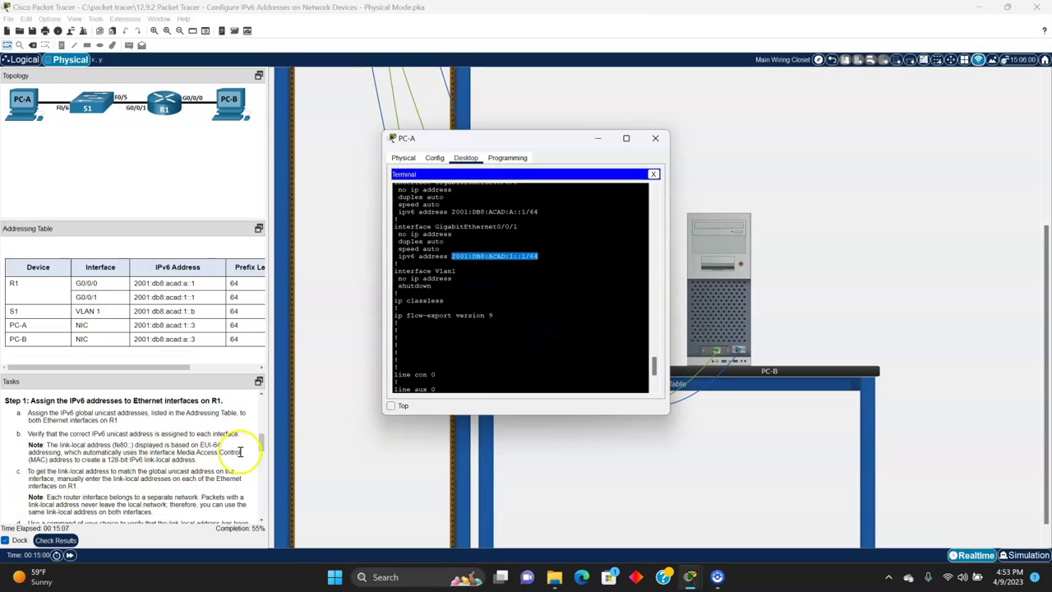
# Step: Read the Step 1 instructions on manual link-local addresses and check the prefix length and default gateway columns of the addressing table
pyautogui.moveTo(261, 446); pyautogui.dragTo(261, 449)
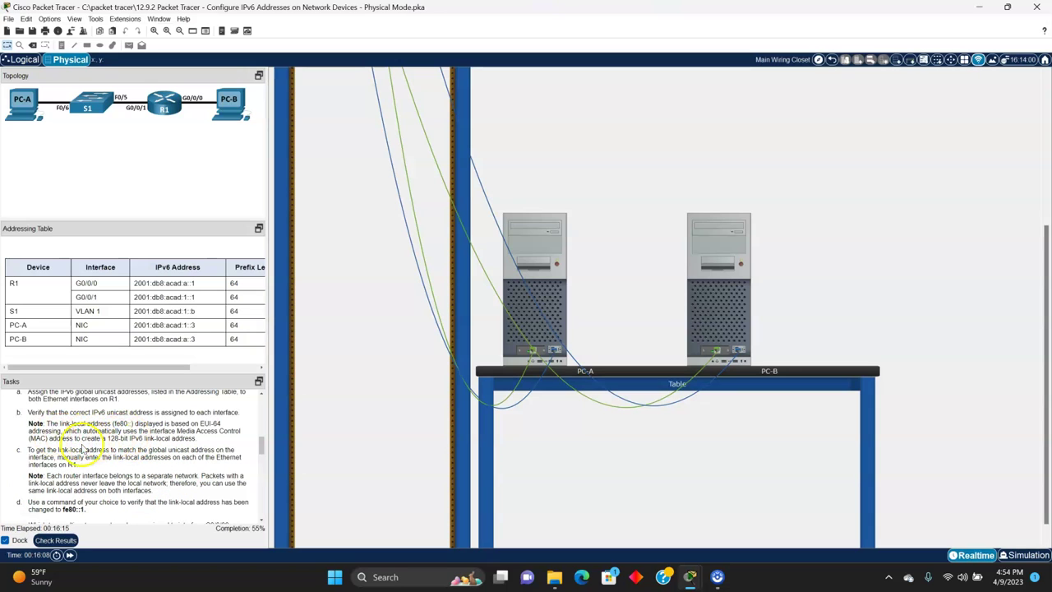
pyautogui.scroll(-1, 63, 444)
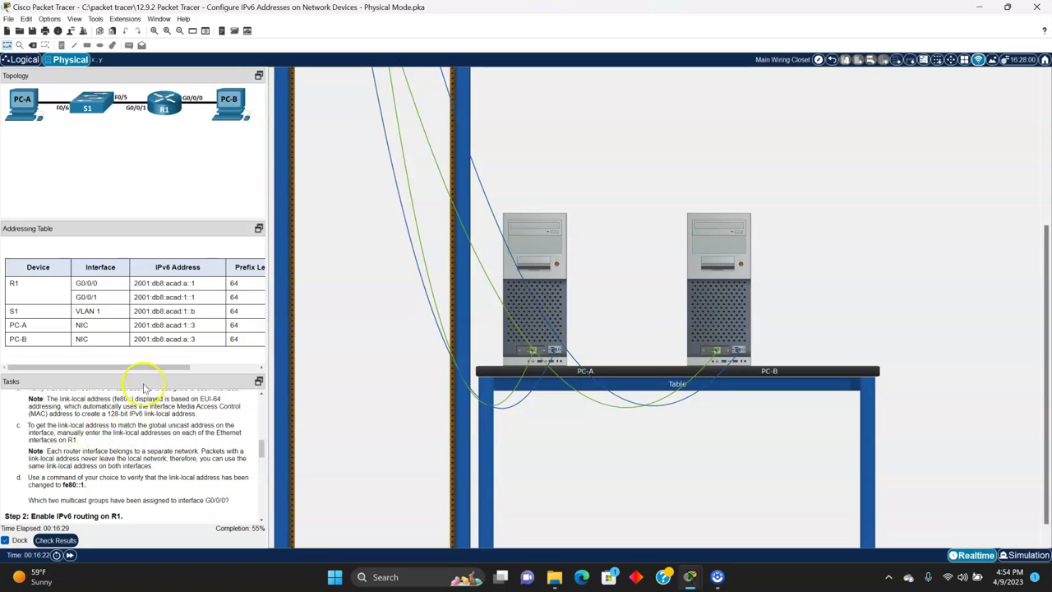
pyautogui.moveTo(151, 369); pyautogui.dragTo(205, 366)
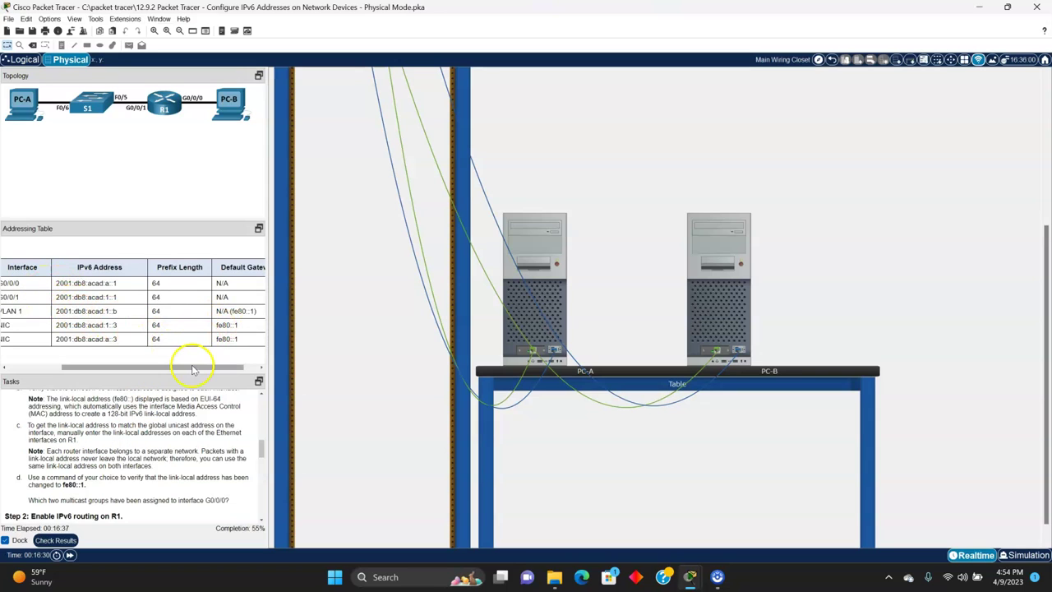
pyautogui.moveTo(119, 374); pyautogui.dragTo(42, 367)
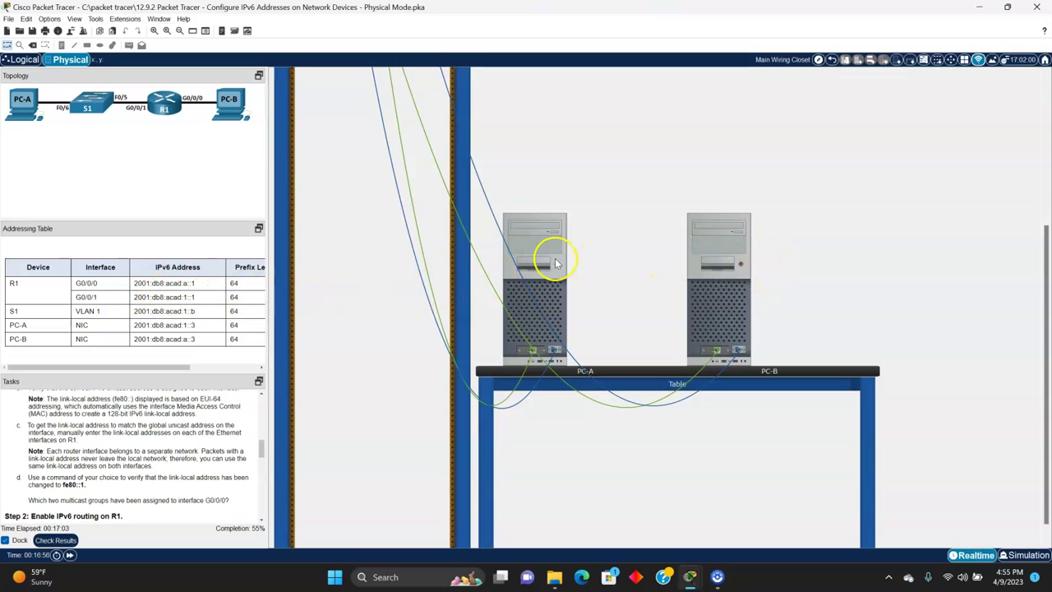
# Step: Bring back PC-A's terminal session and enter global configuration mode on R1 with conf t
pyautogui.moveTo(556, 263)
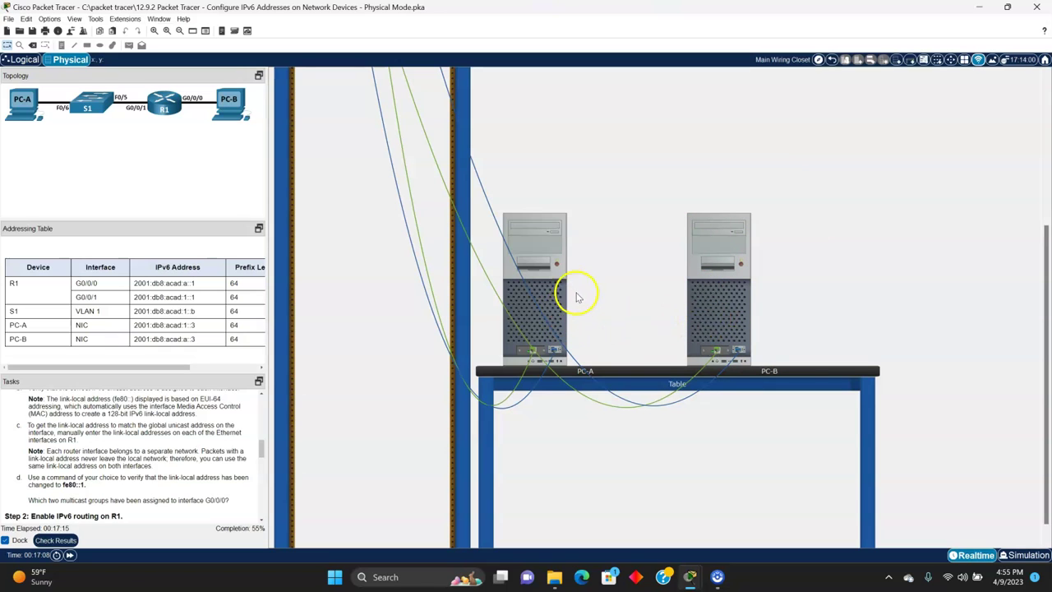
pyautogui.click(541, 298)
pyautogui.scroll(-3, 484, 359)
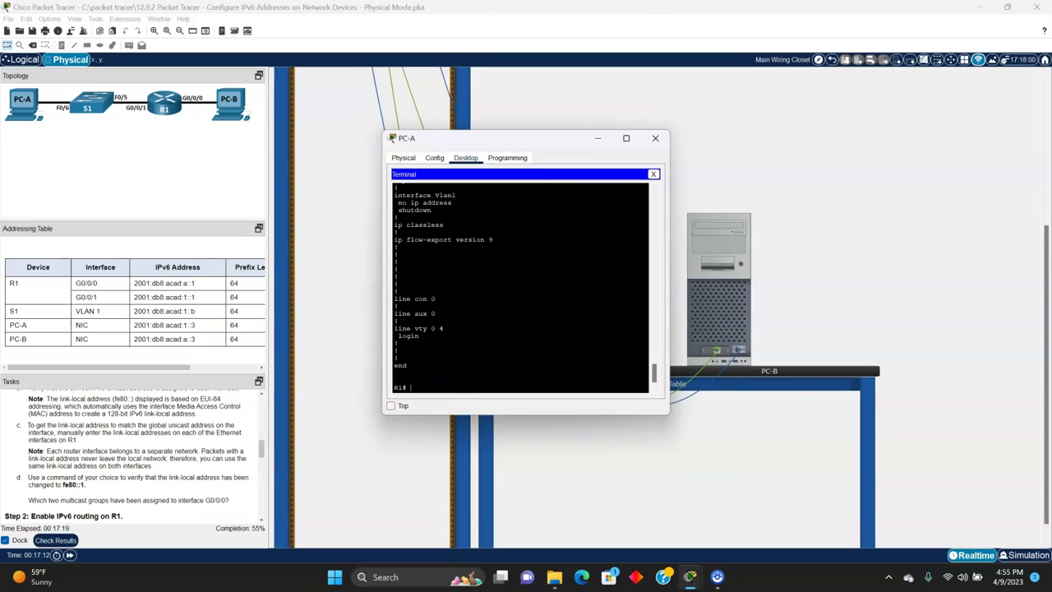
pyautogui.write('conf t')
pyautogui.press('Return')
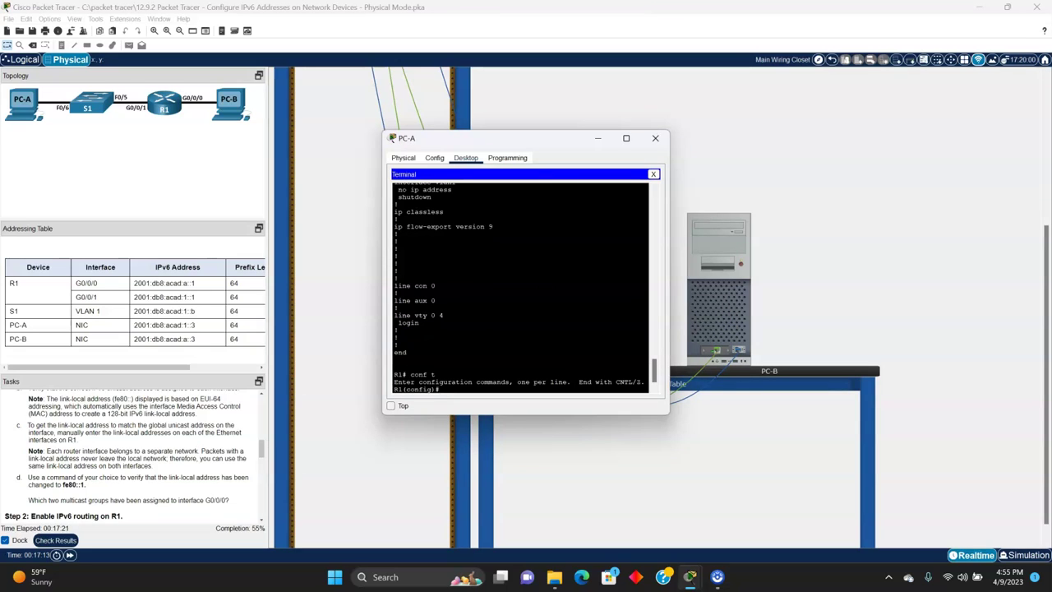
# Step: Assign the link-local IPv6 address fe80::1 to R1's interface g0/0/0 and exit interface configuration
pyautogui.write('int g0/0/0')
pyautogui.press('Return')
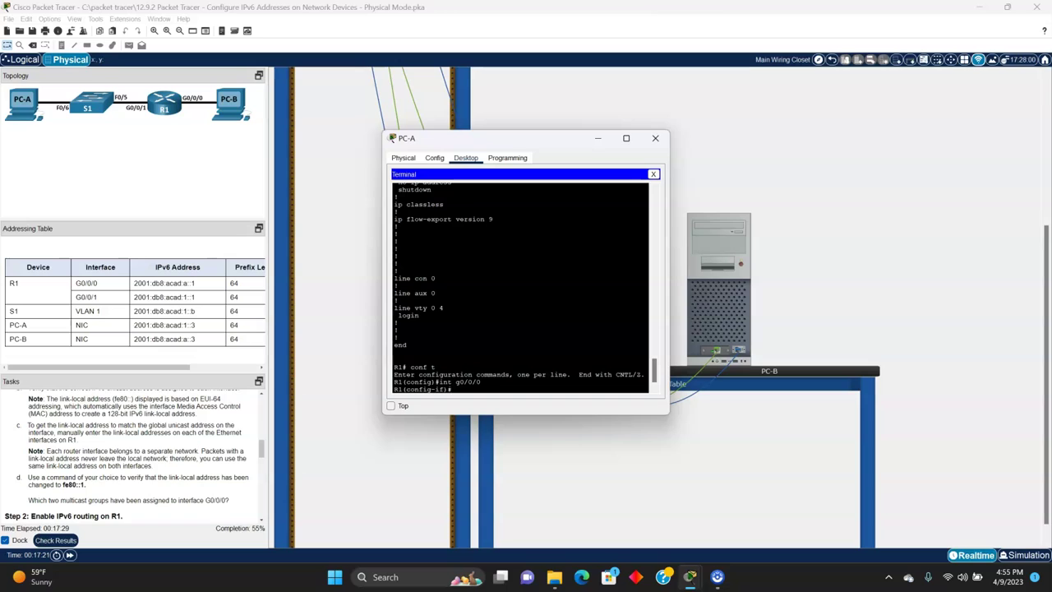
pyautogui.write('ipv6 address fe80::1 link-local')
pyautogui.press('Return')
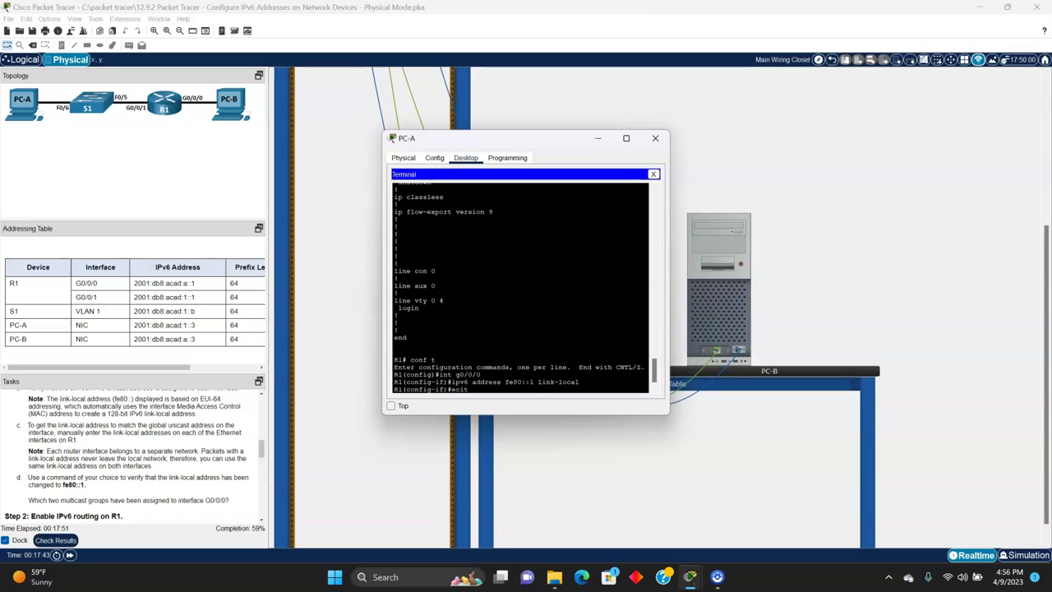
pyautogui.press('BackSpace')
pyautogui.press('BackSpace')
pyautogui.press('BackSpace')
pyautogui.write('exit')
pyautogui.press('Return')
# Step: Assign the link-local IPv6 address fe80::1 to R1's interface g0/0/1 and return to global configuration mode
pyautogui.write('int g0/0/')
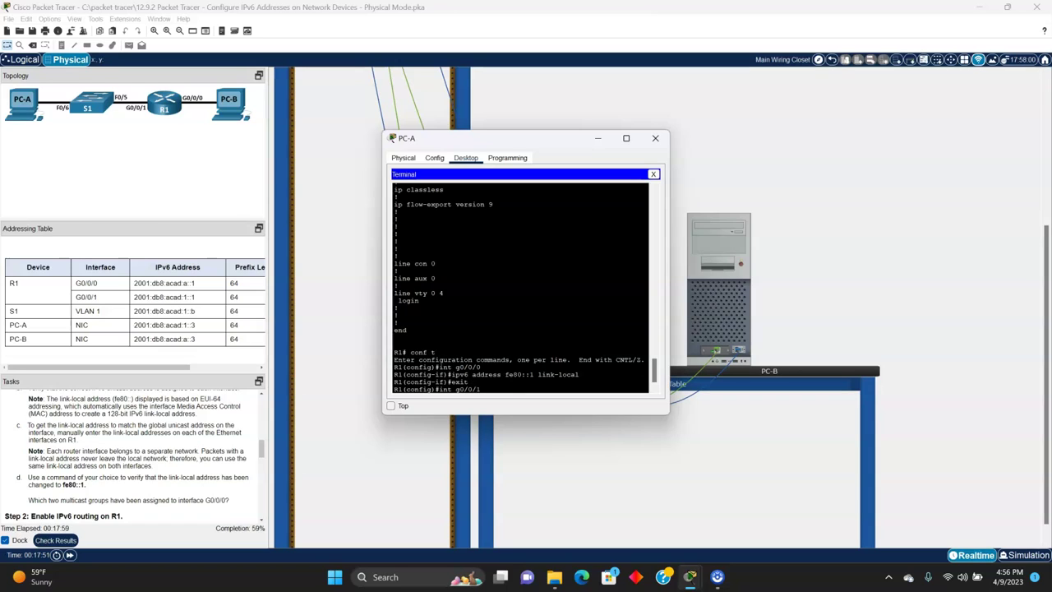
pyautogui.write('1')
pyautogui.press('Return')
pyautogui.write('ip')
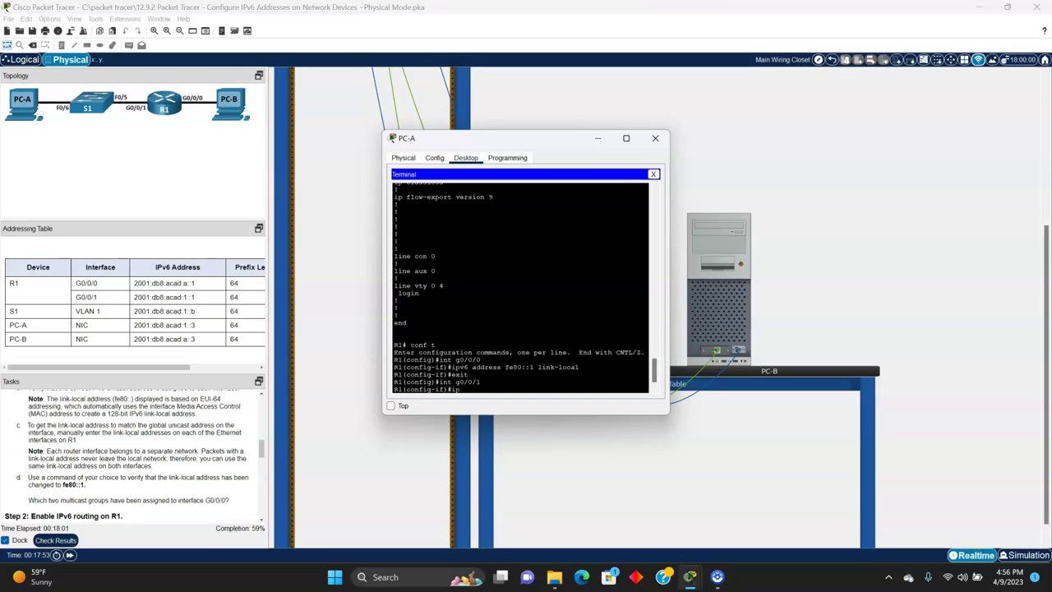
pyautogui.write('v6 address fe80::1 link-local')
pyautogui.press('Return')
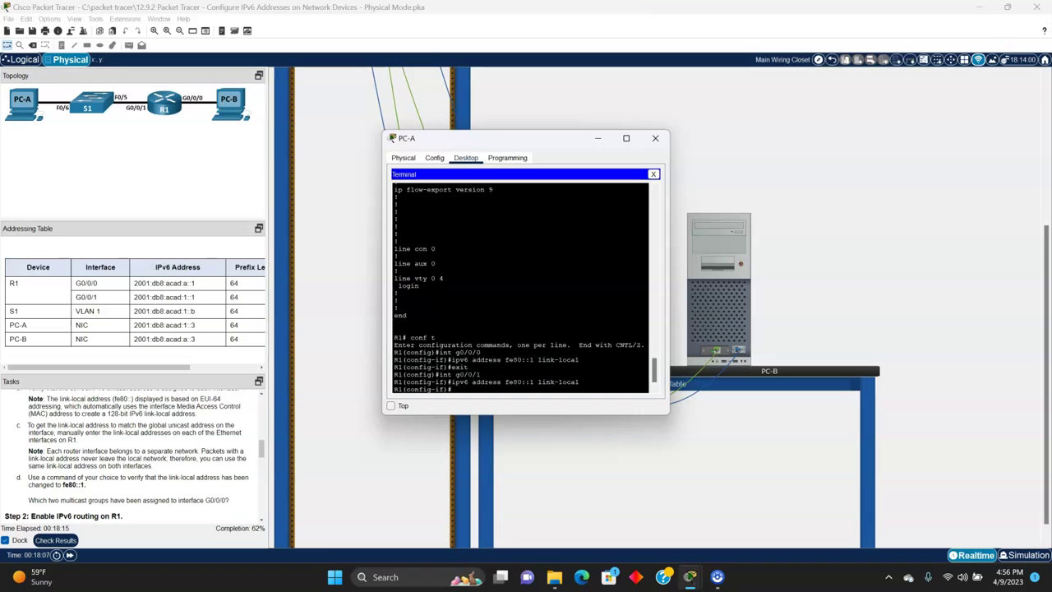
pyautogui.write('exit')
pyautogui.press('Return')
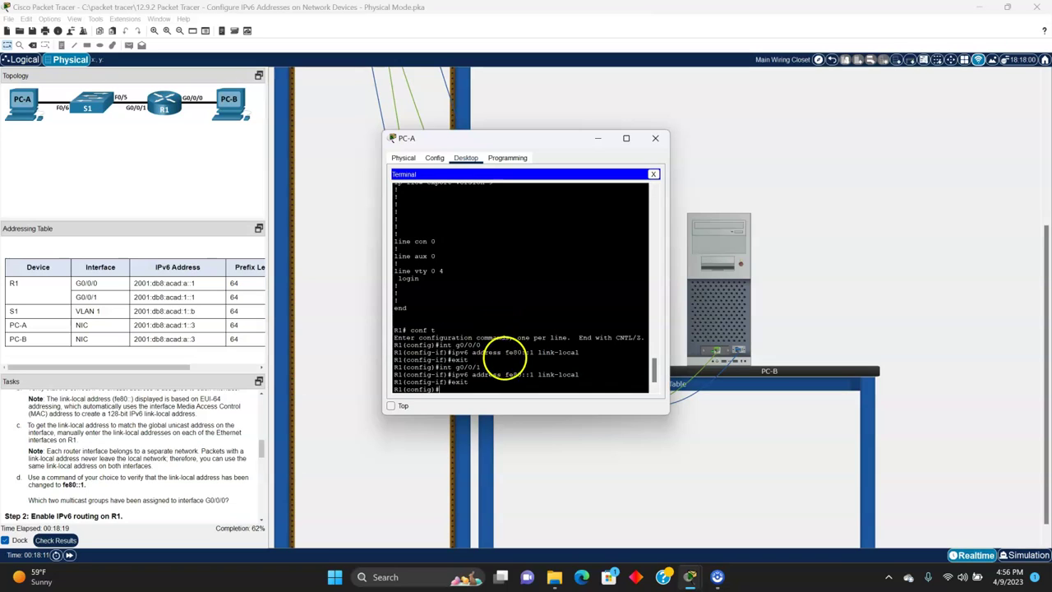
# Step: Read the task instructions on verifying the link-local address and multicast groups, continuing to Step 2 on enabling IPv6 routing
pyautogui.click(264, 445)
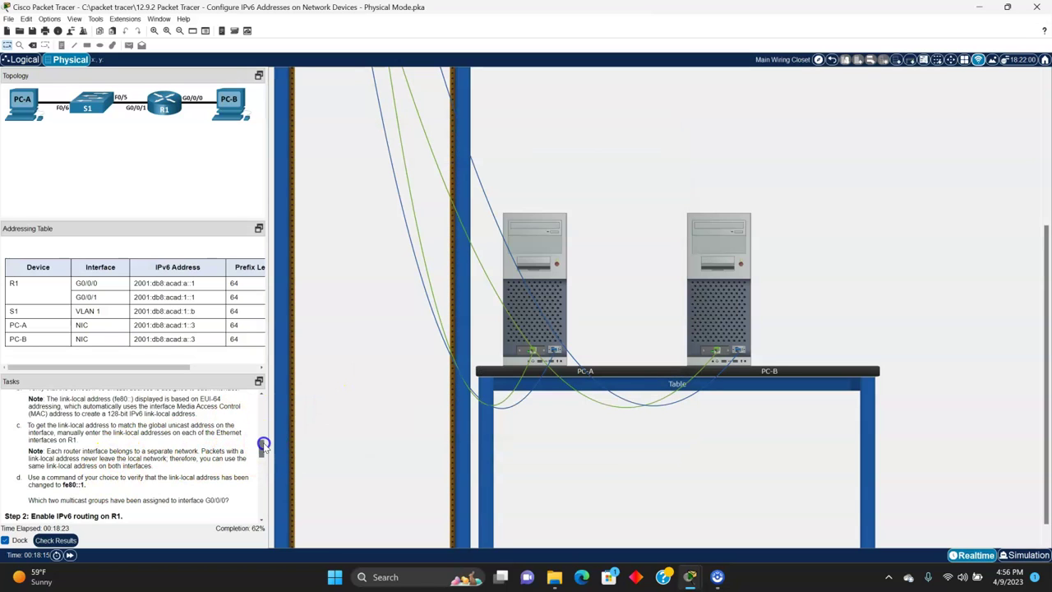
pyautogui.moveTo(264, 444); pyautogui.dragTo(262, 445)
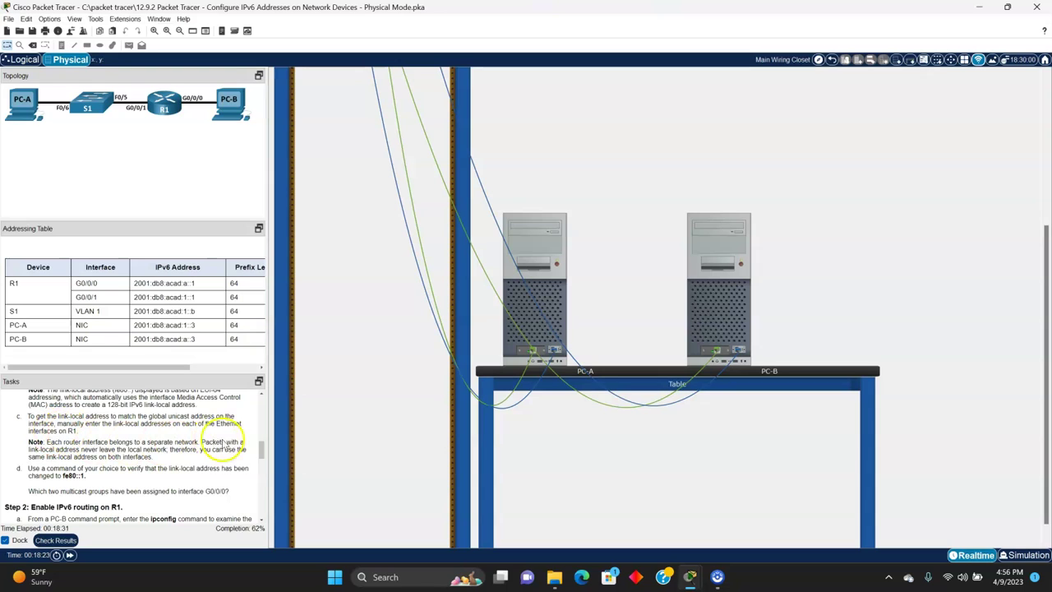
pyautogui.moveTo(263, 455); pyautogui.dragTo(261, 450)
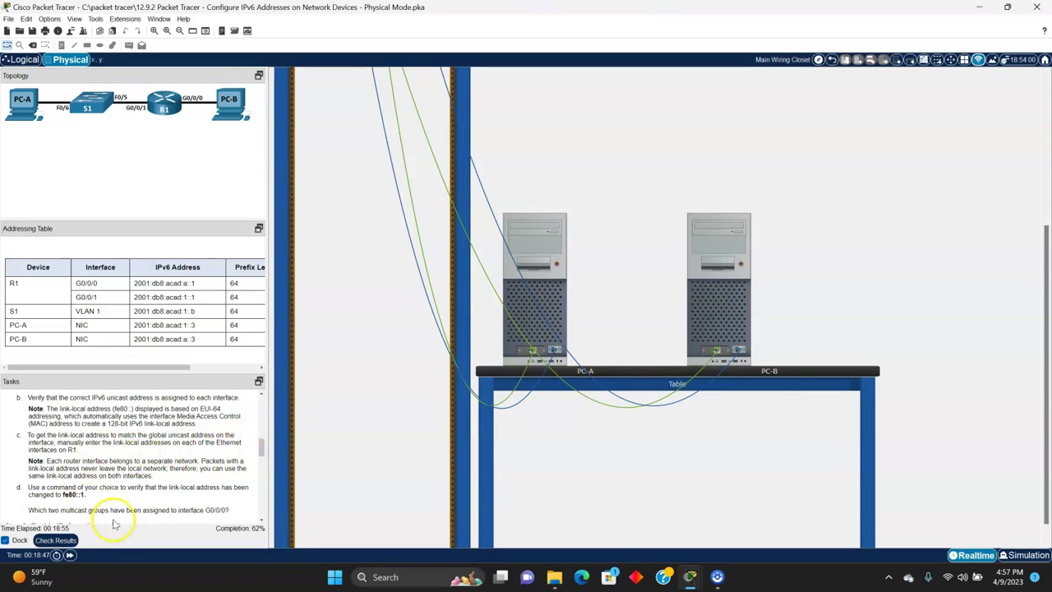
pyautogui.moveTo(260, 449); pyautogui.dragTo(261, 457)
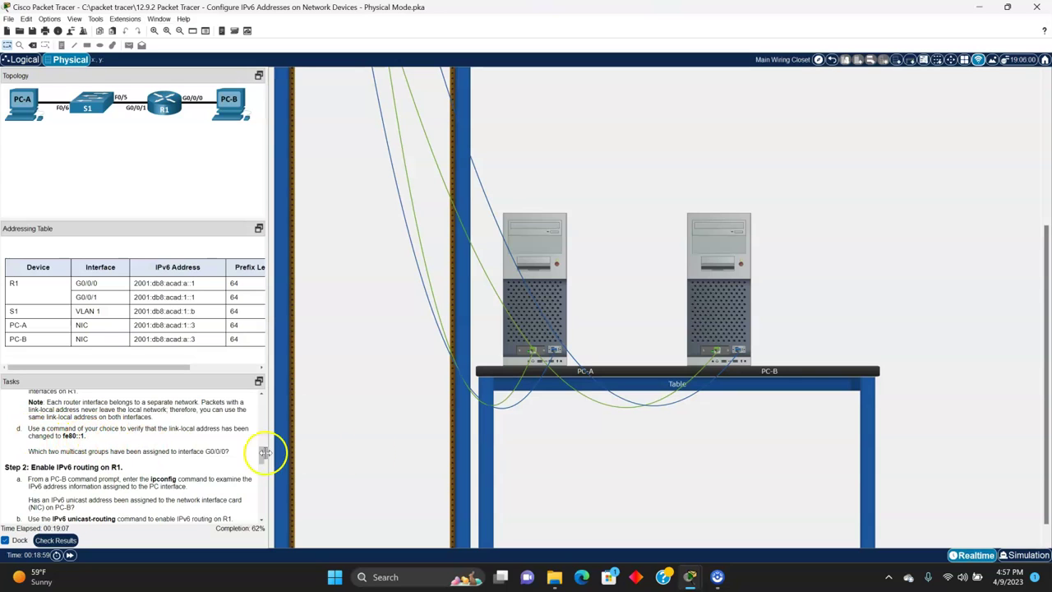
# Step: Return to R1's session on PC-A, leave configuration mode, and check both interfaces' link-local addresses with show ipv6 interface brief
pyautogui.click(547, 292)
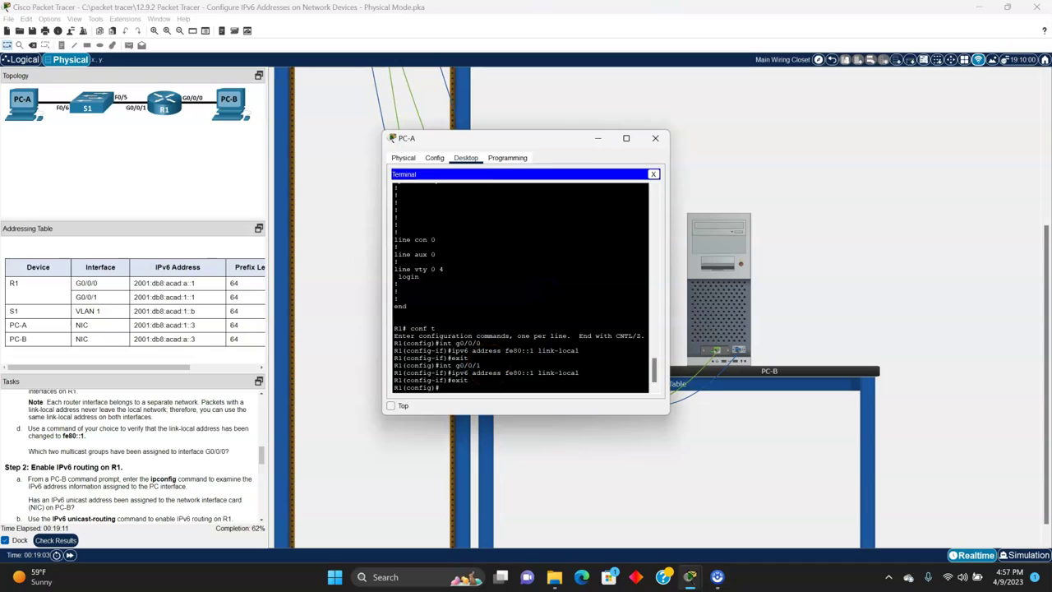
pyautogui.press('Return')
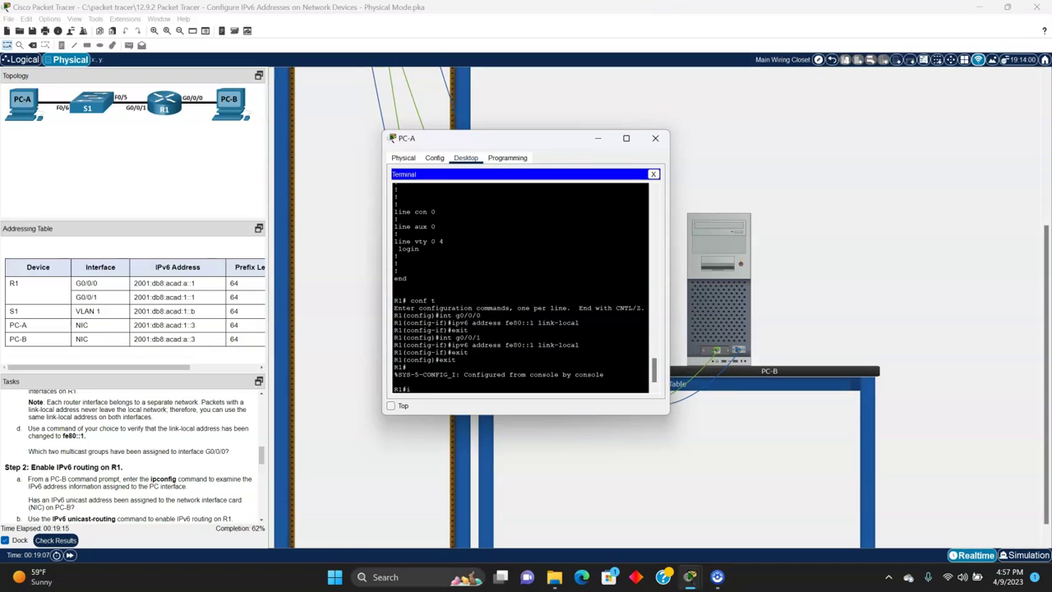
pyautogui.write('show ipv6 interface brrief')
pyautogui.press('Return')
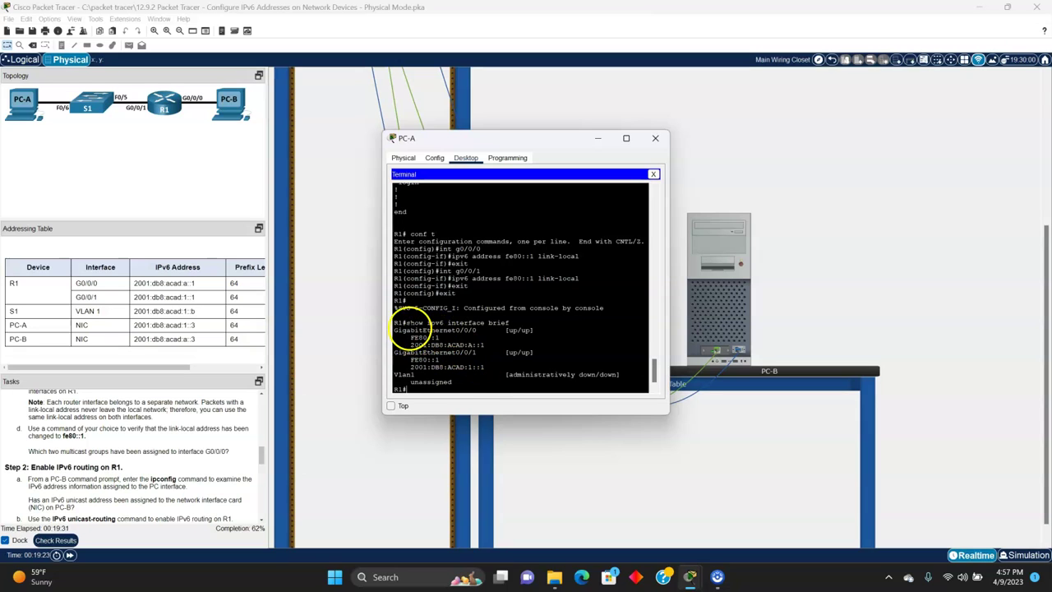
pyautogui.moveTo(408, 338); pyautogui.dragTo(444, 337)
pyautogui.click(411, 359)
pyautogui.moveTo(411, 359); pyautogui.dragTo(441, 360)
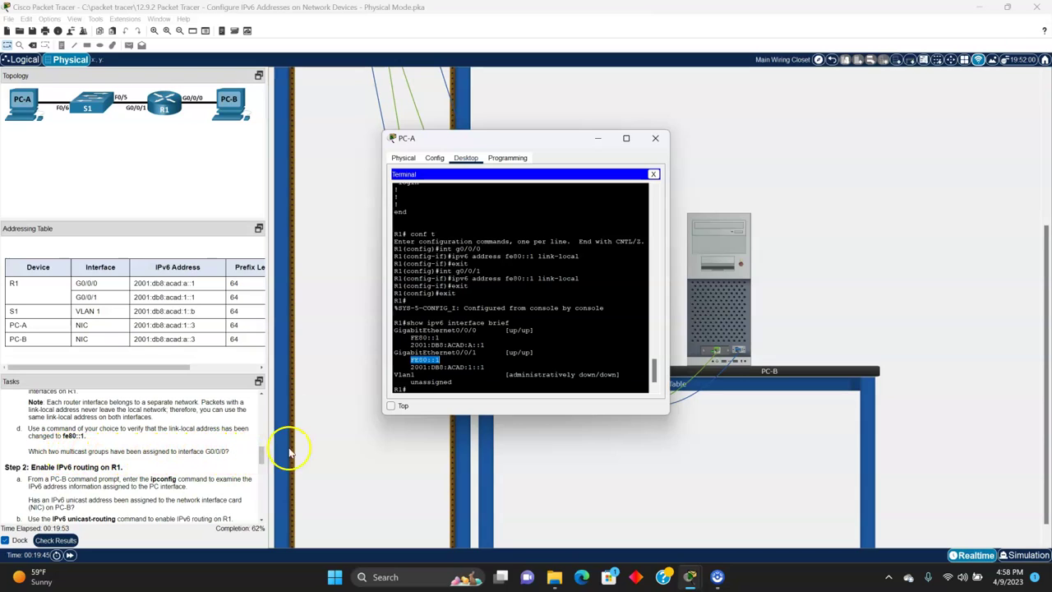
# Step: Run show ipv6 interface g0/0/0 on R1 and examine the multicast groups joined by the interface
pyautogui.click(411, 388)
pyautogui.write('show ipv6 interface')
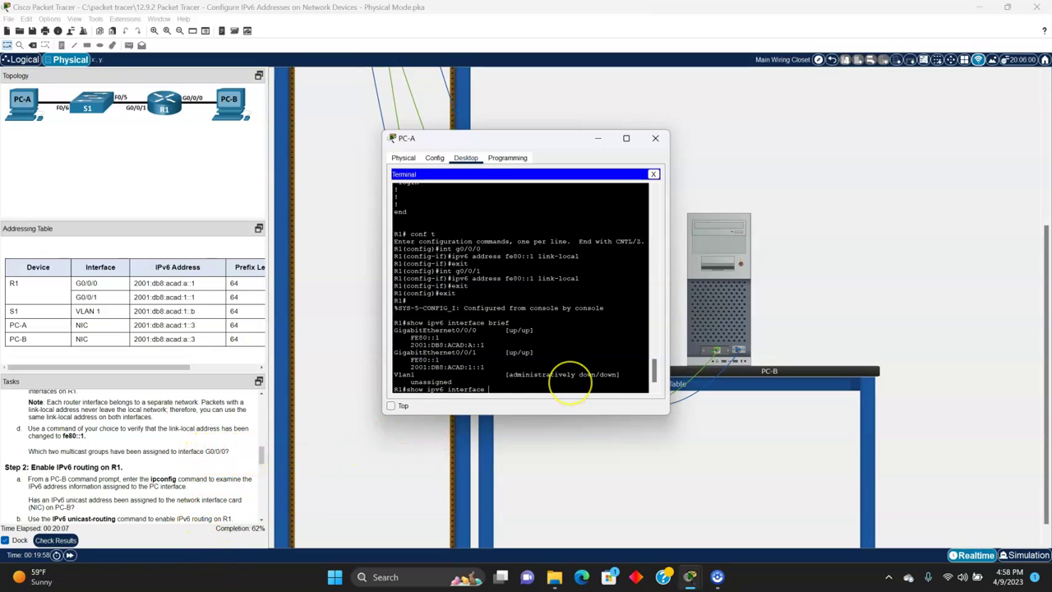
pyautogui.write('g0/0//0')
pyautogui.press('Return')
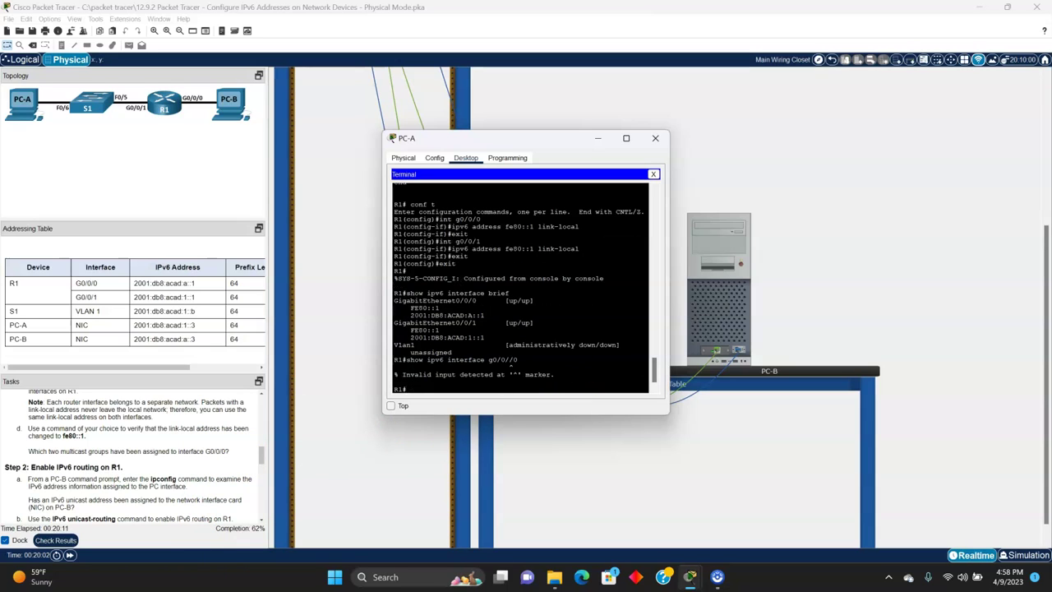
pyautogui.press('Up')
pyautogui.press('Left')
pyautogui.press('BackSpace')
pyautogui.press('Return')
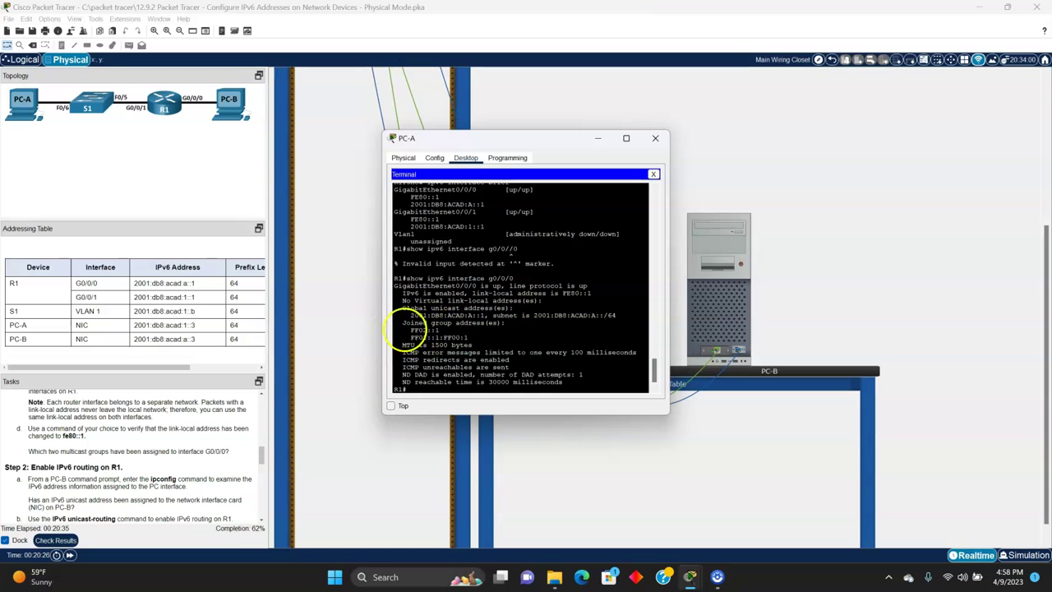
pyautogui.click(406, 330)
pyautogui.moveTo(406, 329); pyautogui.dragTo(465, 337)
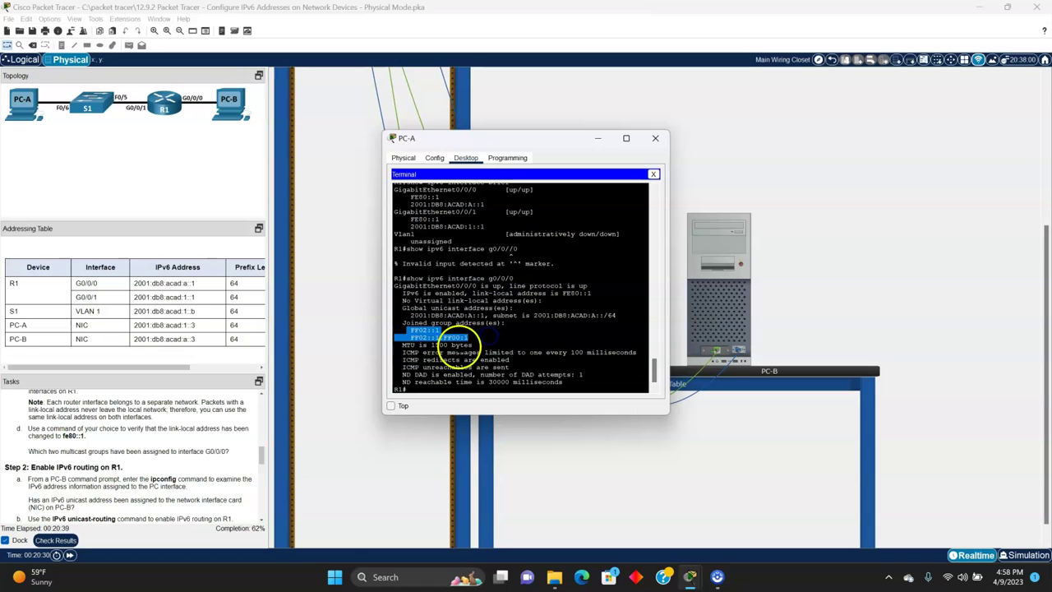
# Step: Run ipconfig in PC-B's Command Prompt and examine the link-local and IPv6 addresses of its FastEthernet0 connection
pyautogui.moveTo(259, 458); pyautogui.dragTo(260, 463)
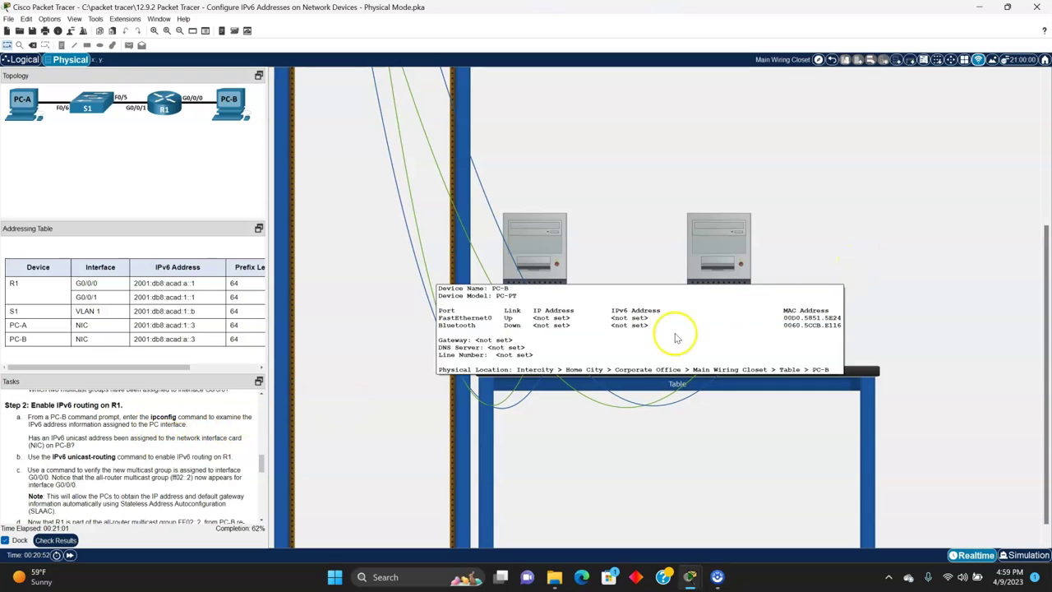
pyautogui.click(736, 252)
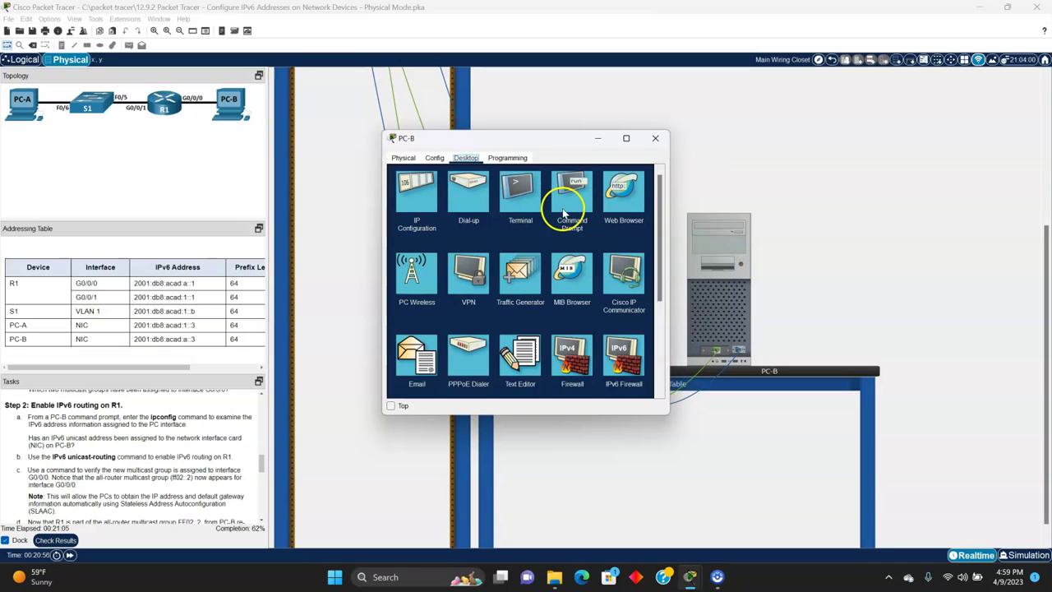
pyautogui.click(570, 206)
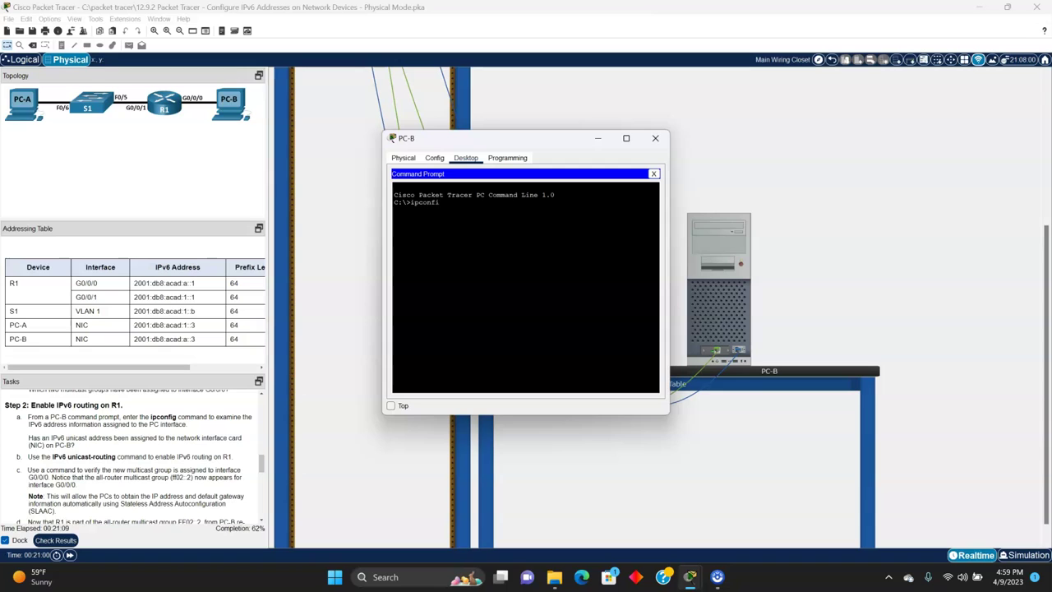
pyautogui.write('ipconfig')
pyautogui.press('Return')
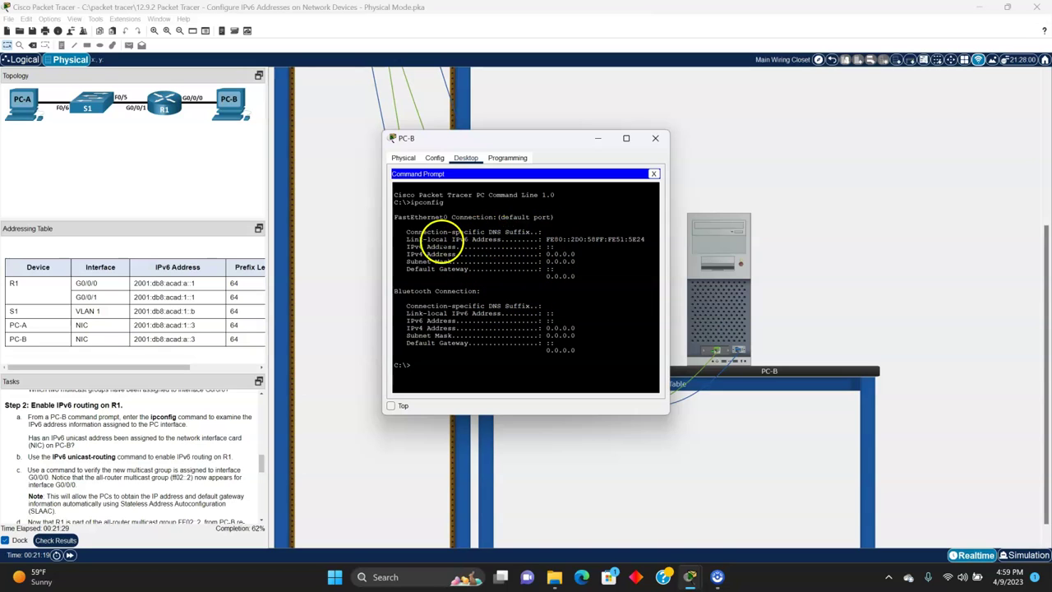
pyautogui.moveTo(406, 239); pyautogui.dragTo(648, 240)
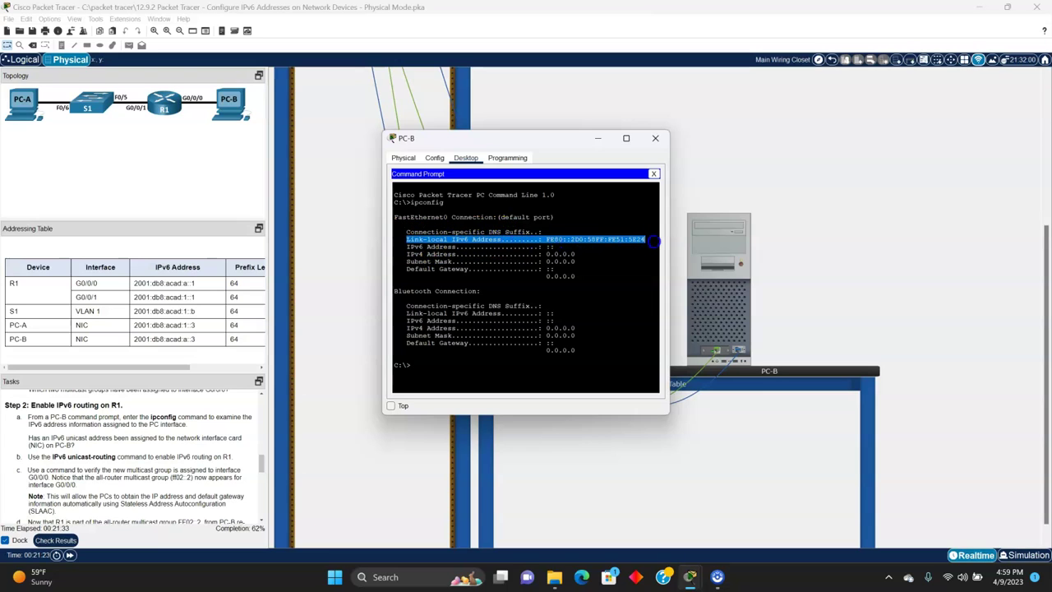
pyautogui.moveTo(400, 247); pyautogui.dragTo(559, 247)
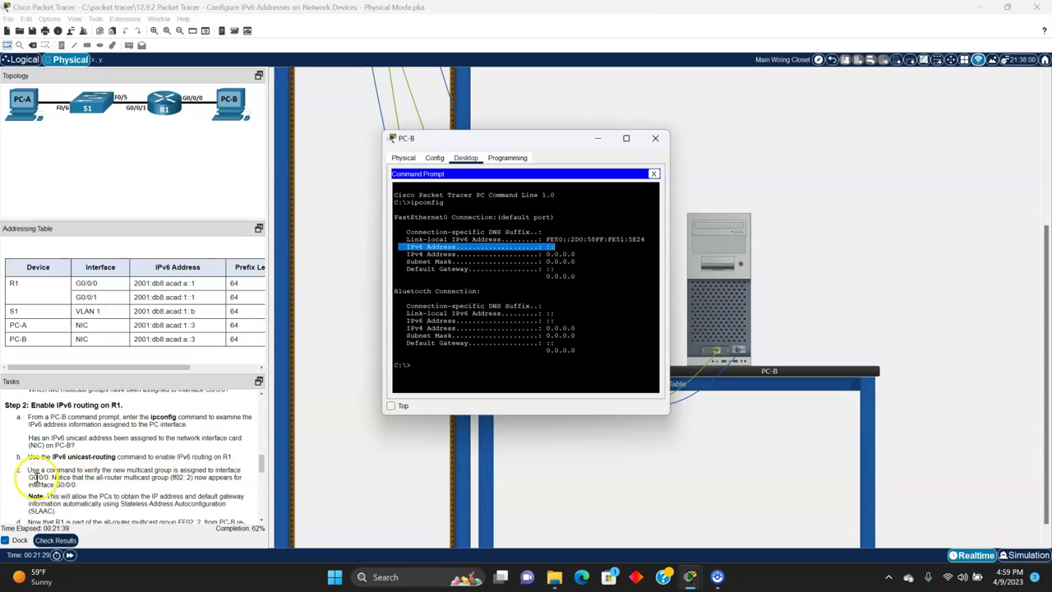
# Step: Review the IPv6 unicast-routing instruction, return to R1's session on PC-A, and enter global configuration mode with conf t
pyautogui.moveTo(27, 470); pyautogui.dragTo(107, 471)
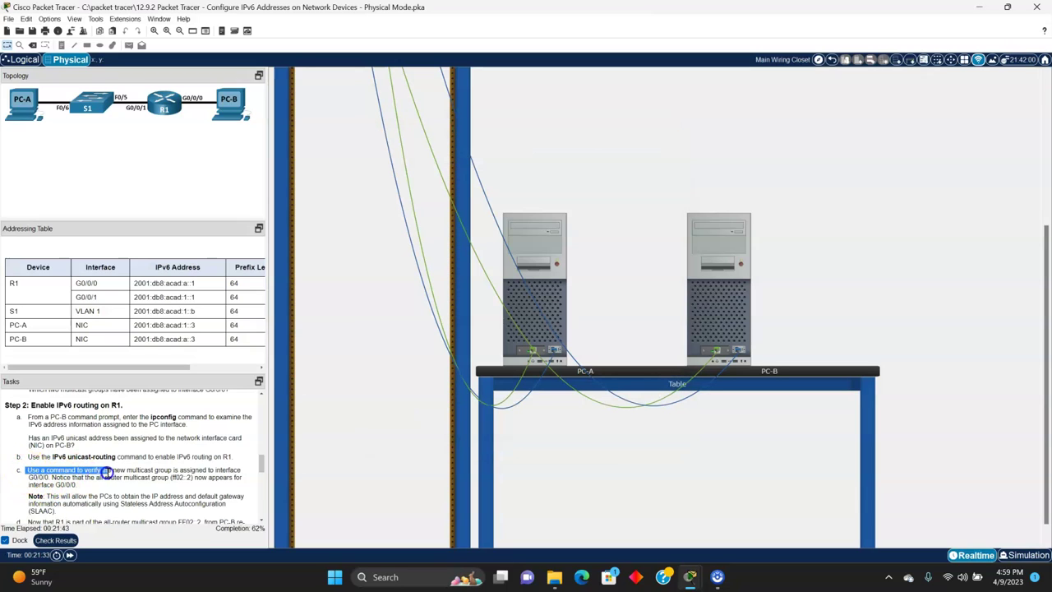
pyautogui.click(79, 455)
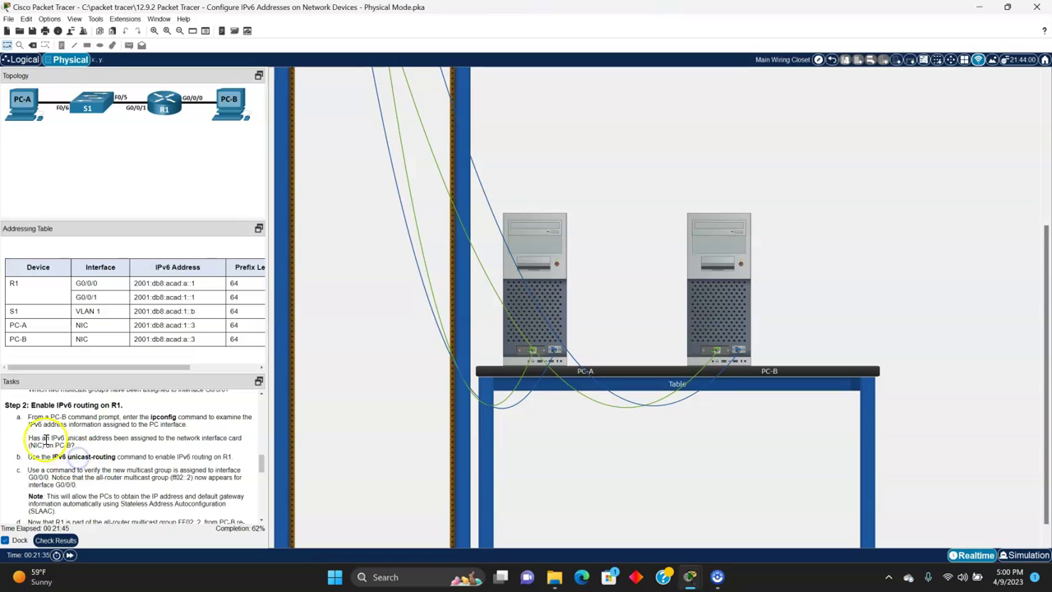
pyautogui.moveTo(29, 456); pyautogui.dragTo(224, 458)
pyautogui.click(224, 457)
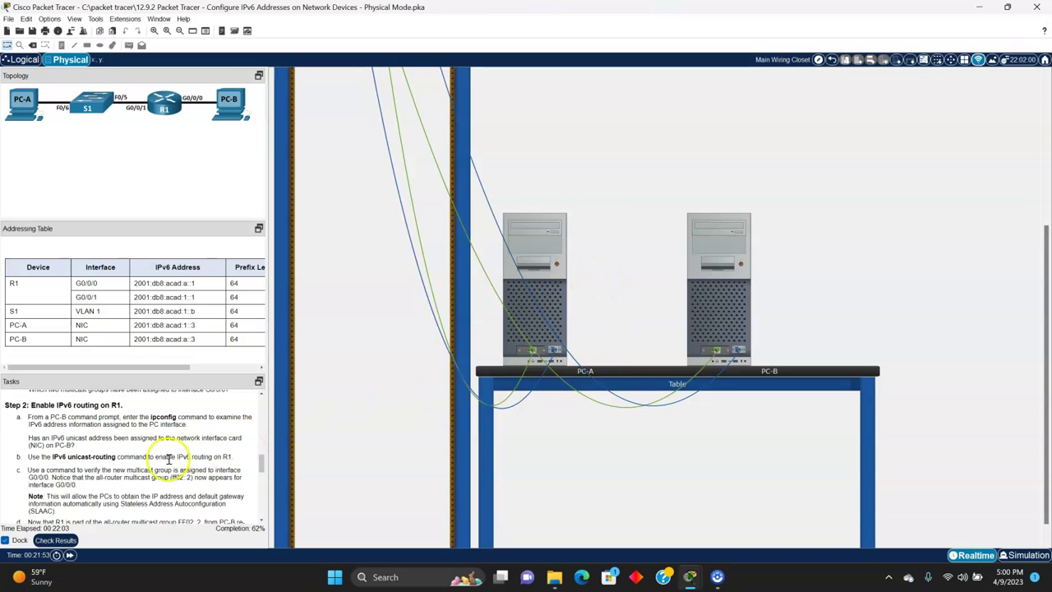
pyautogui.moveTo(51, 457); pyautogui.dragTo(114, 459)
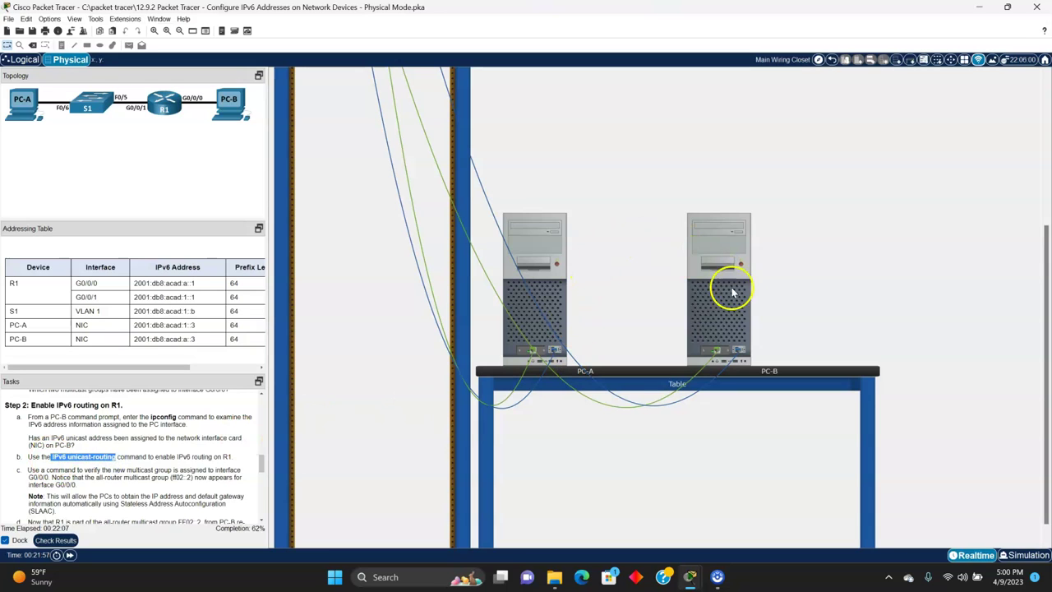
pyautogui.click(552, 297)
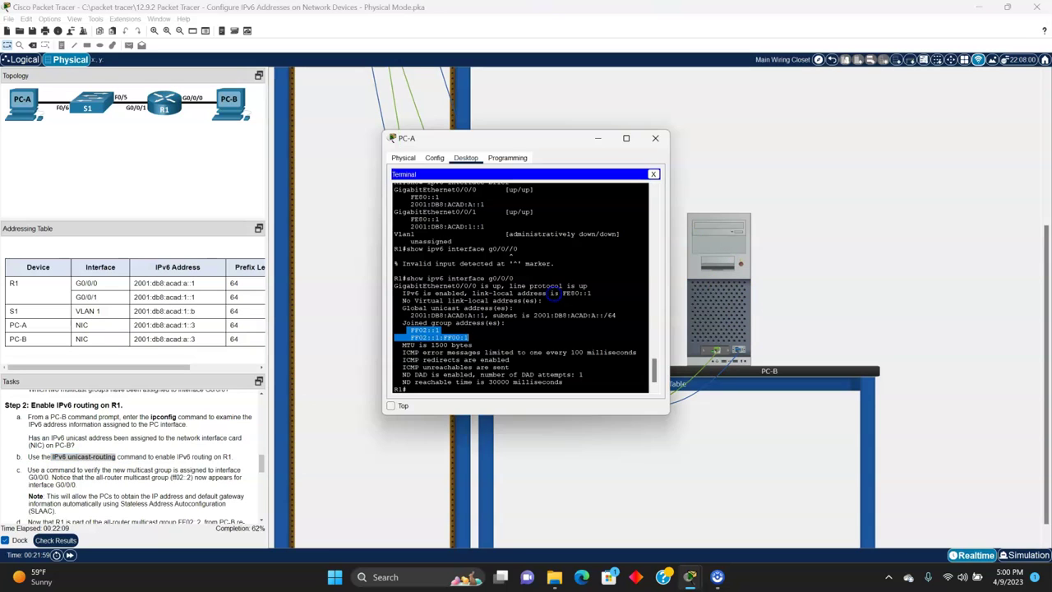
pyautogui.click(436, 391)
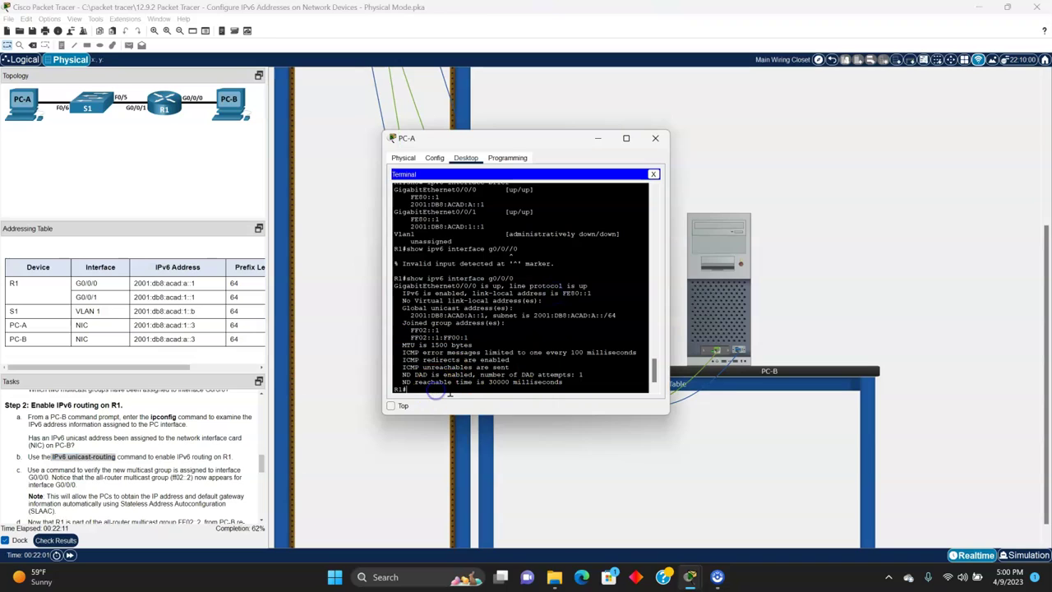
pyautogui.write('conf t')
pyautogui.press('Return')
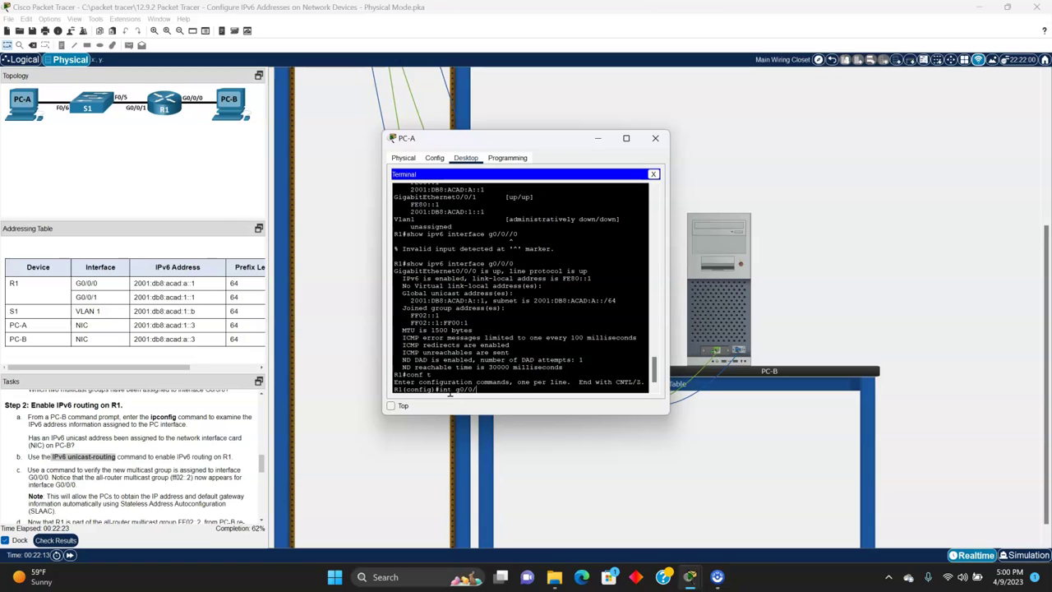
# Step: Enter interface g0/0/0 on R1, enable IPv6 routing with ipv6 unicast-routing, and exit configuration mode
pyautogui.write('int g0/0/0')
pyautogui.press('Return')
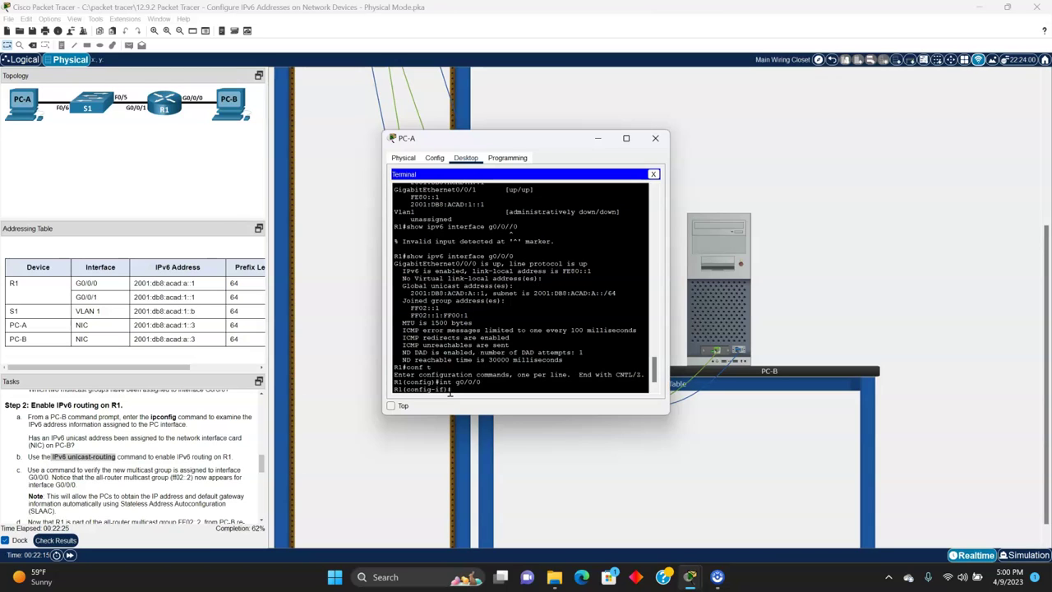
pyautogui.write('ipv6 unicast-routing')
pyautogui.press('Return')
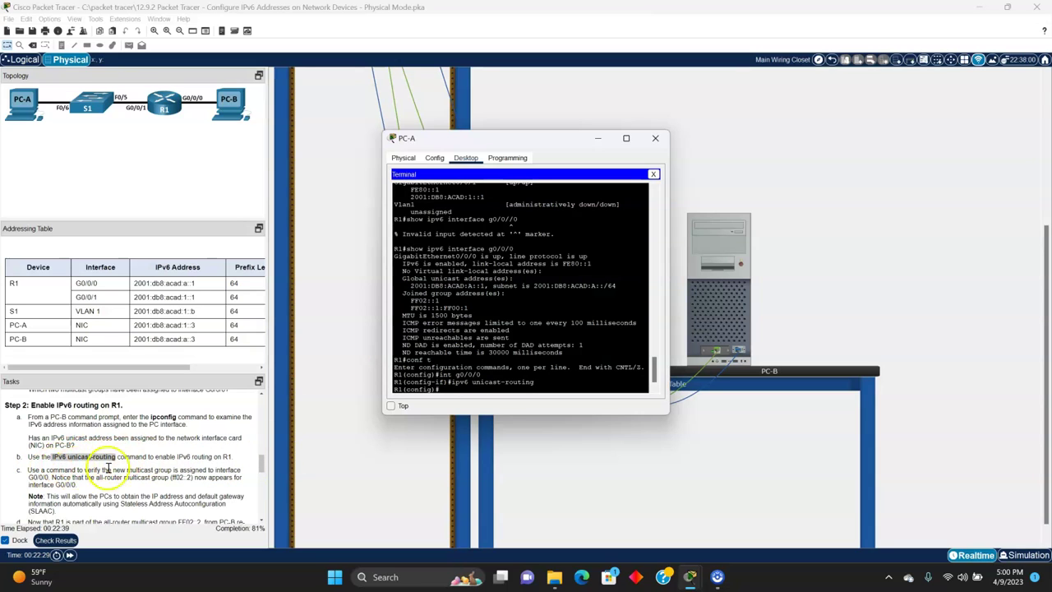
pyautogui.write('exit')
pyautogui.press('Return')
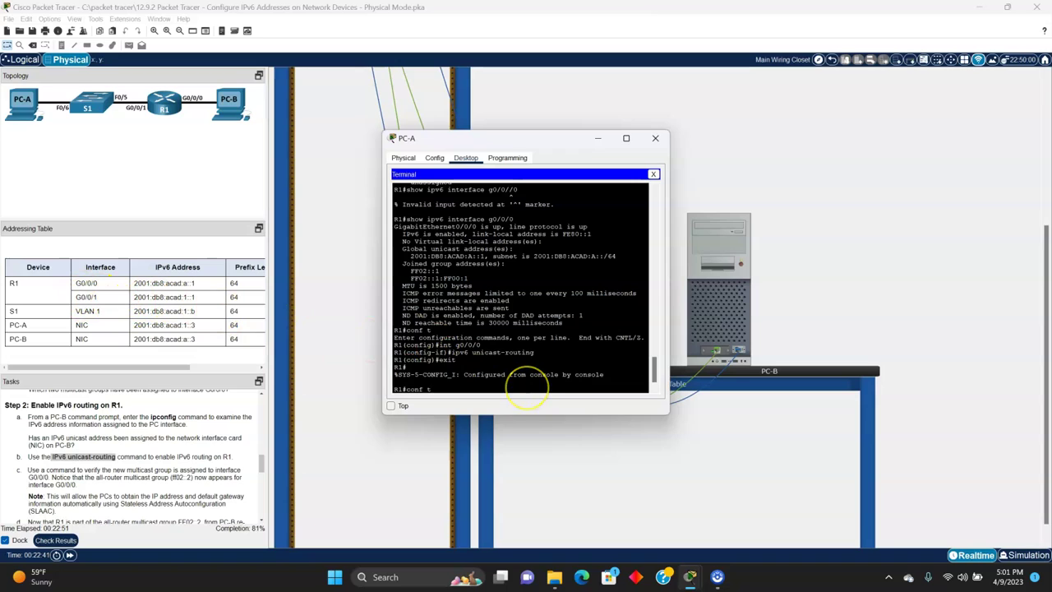
# Step: Re-enter configuration mode, issue ipv6 unicast-routing from interface g0/0/1 on R1, and exit to privileged mode
pyautogui.press('Return')
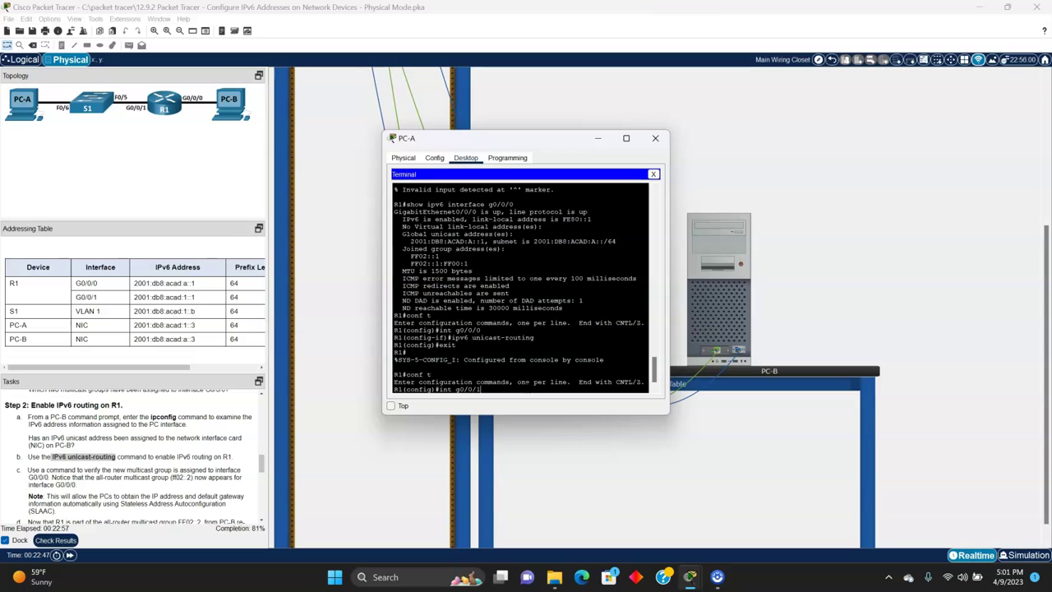
pyautogui.press('Return')
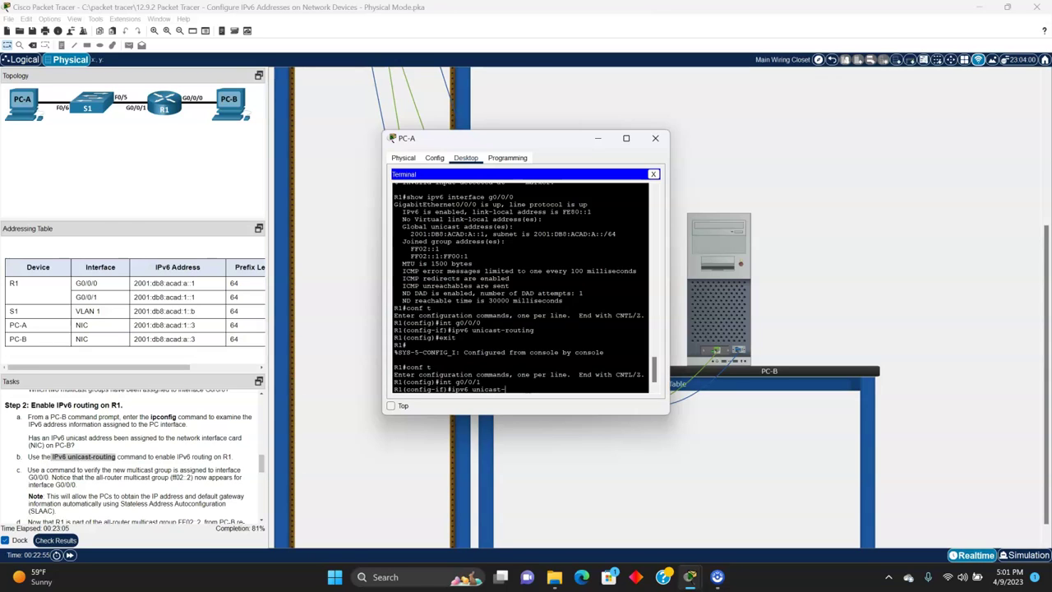
pyautogui.press('Return')
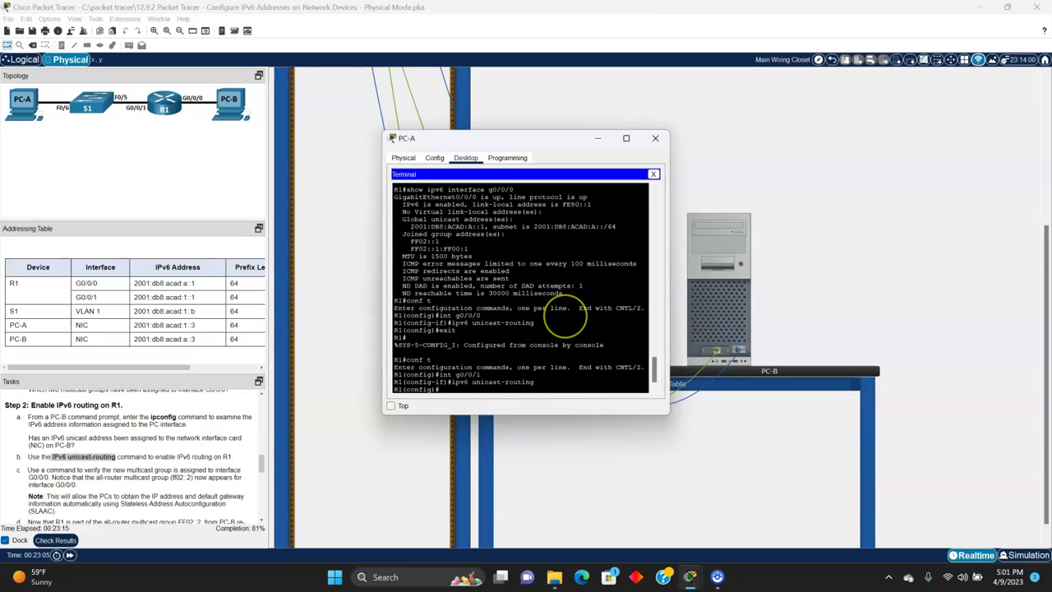
pyautogui.press('Return')
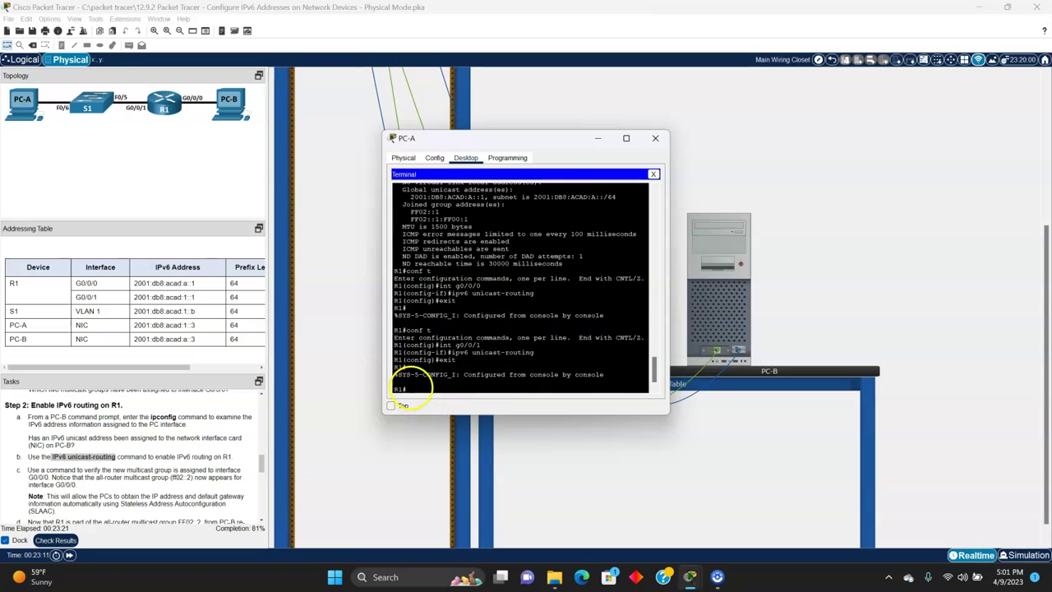
# Step: Read the instruction on verifying the new multicast group and bring back PC-A's terminal session
pyautogui.click(127, 461)
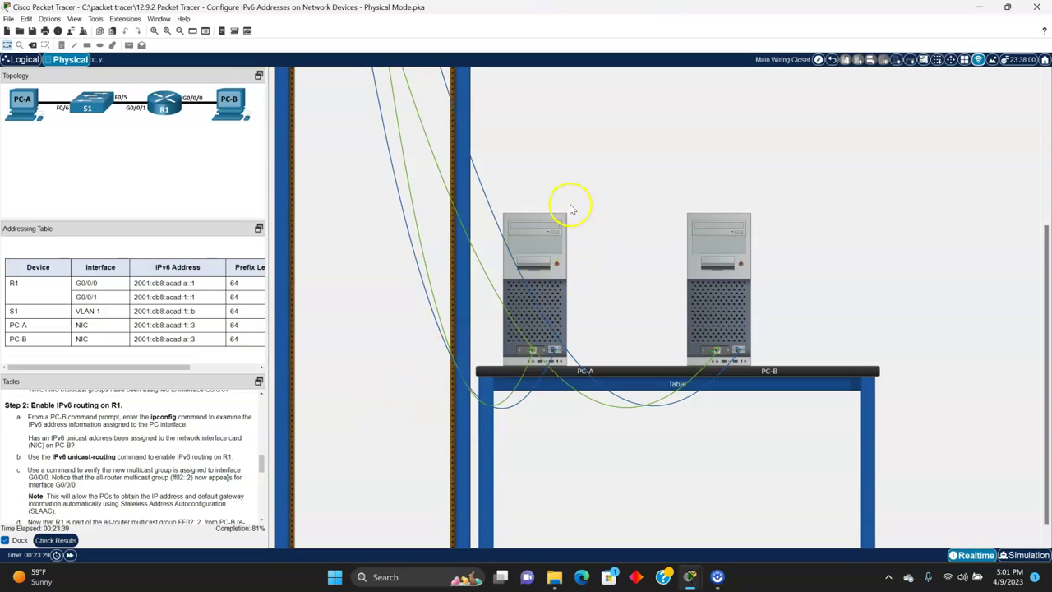
pyautogui.click(534, 329)
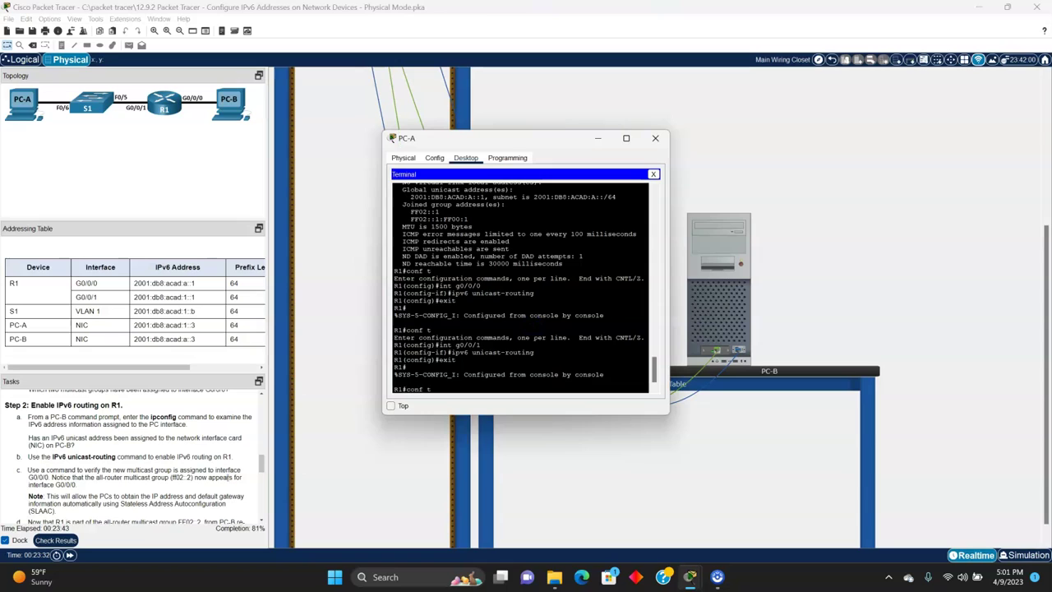
pyautogui.write('conf t')
pyautogui.press('Return')
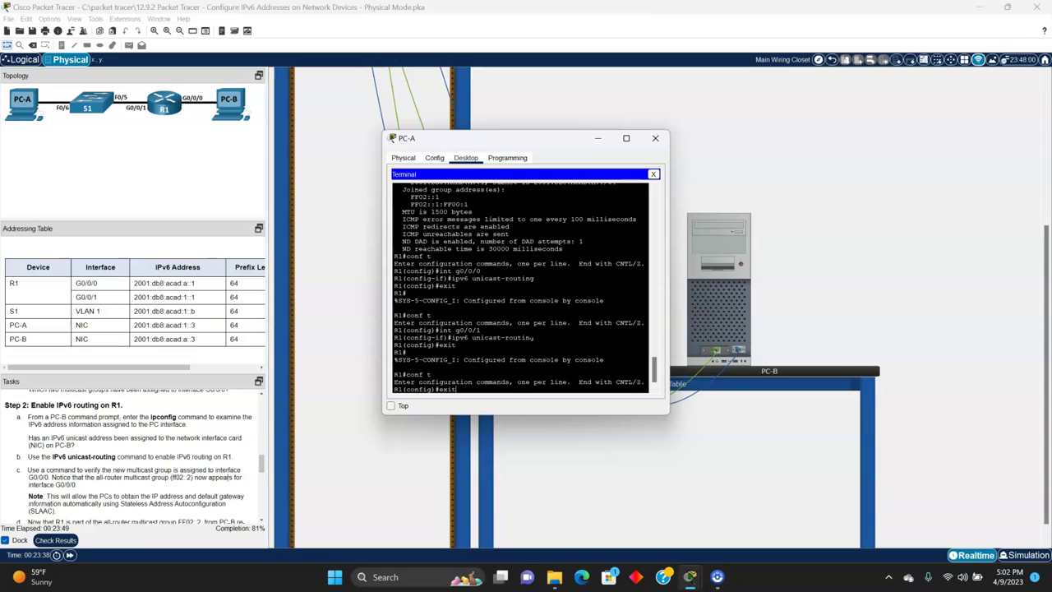
pyautogui.press('Return')
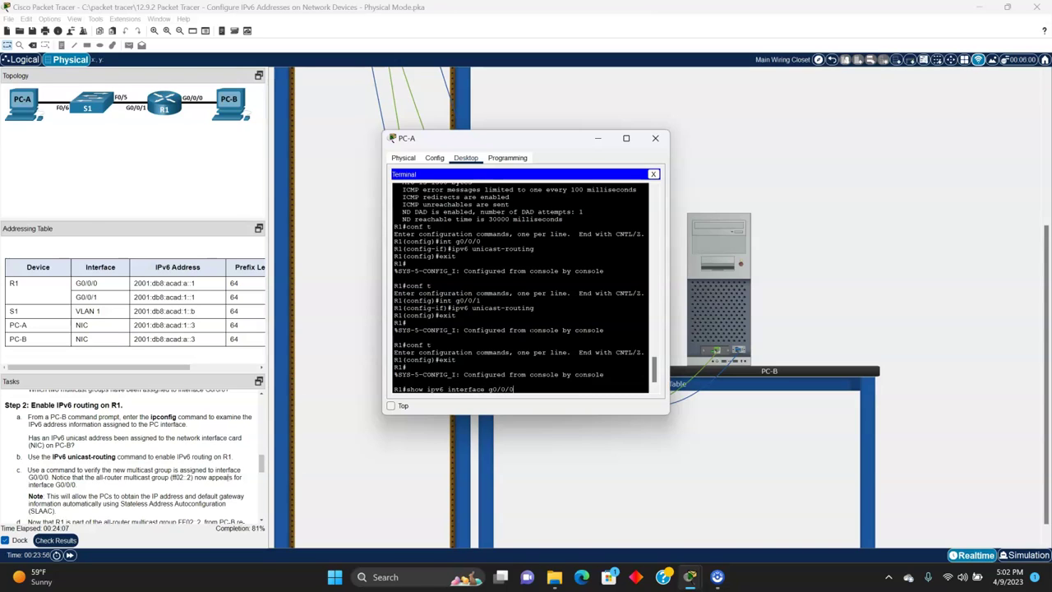
# Step: Rerun show ipv6 interface g0/0/0 on R1 and check the joined groups for the all-router multicast group FF02::2
pyautogui.press('Return')
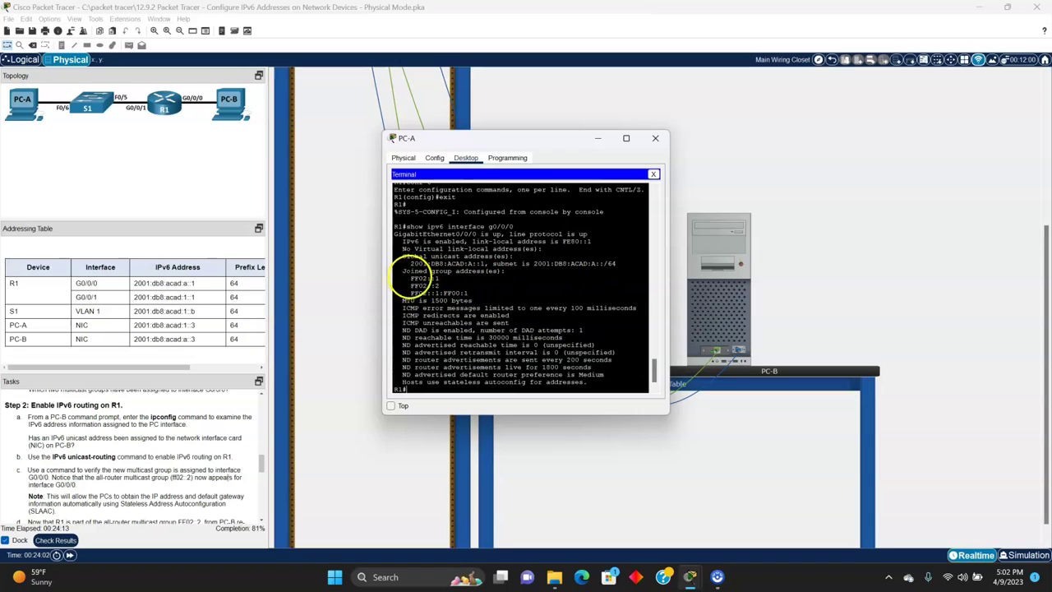
pyautogui.moveTo(411, 293); pyautogui.dragTo(422, 294)
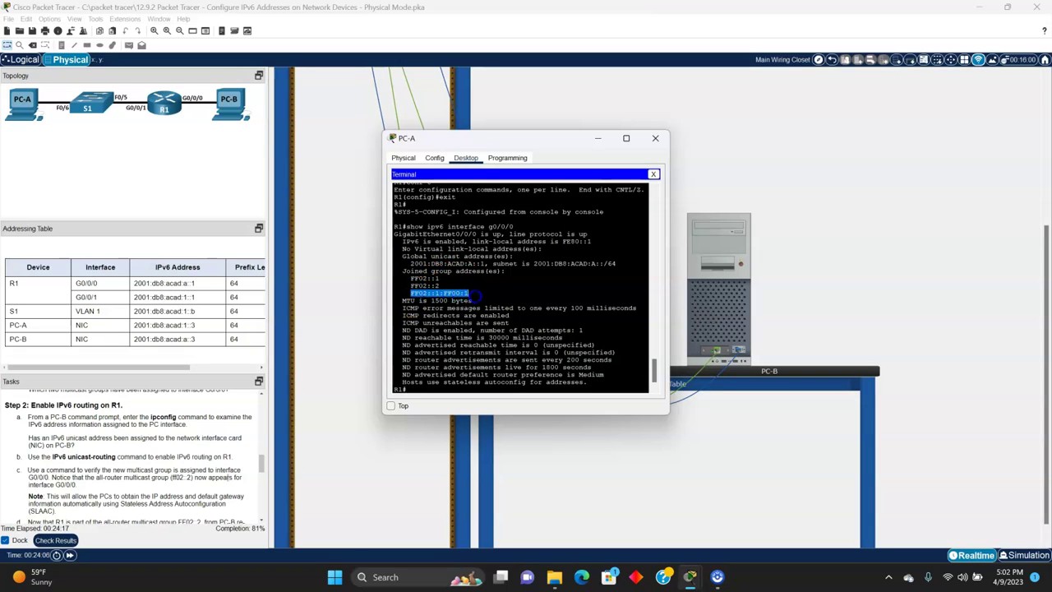
pyautogui.click(414, 285)
pyautogui.moveTo(436, 287)
pyautogui.mouseDown()
pyautogui.moveTo(445, 293)
pyautogui.moveTo(432, 285)
pyautogui.mouseUp()
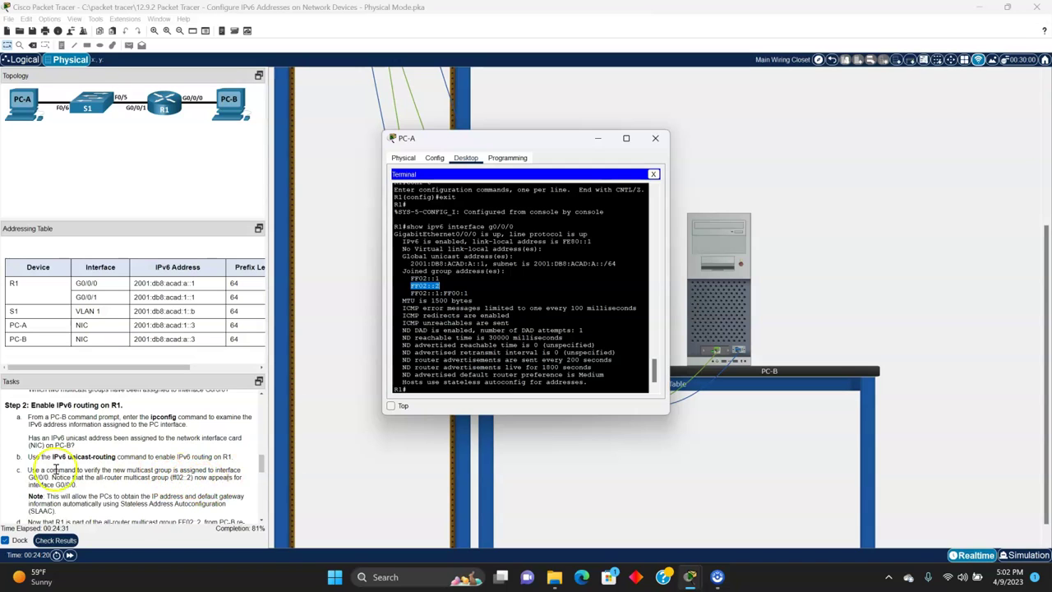
# Step: Read the next task instruction, rerun ipconfig at PC-B's command prompt, and examine its assigned IPv6 address
pyautogui.scroll(-1, 62, 475)
pyautogui.scroll(-1, 50, 479)
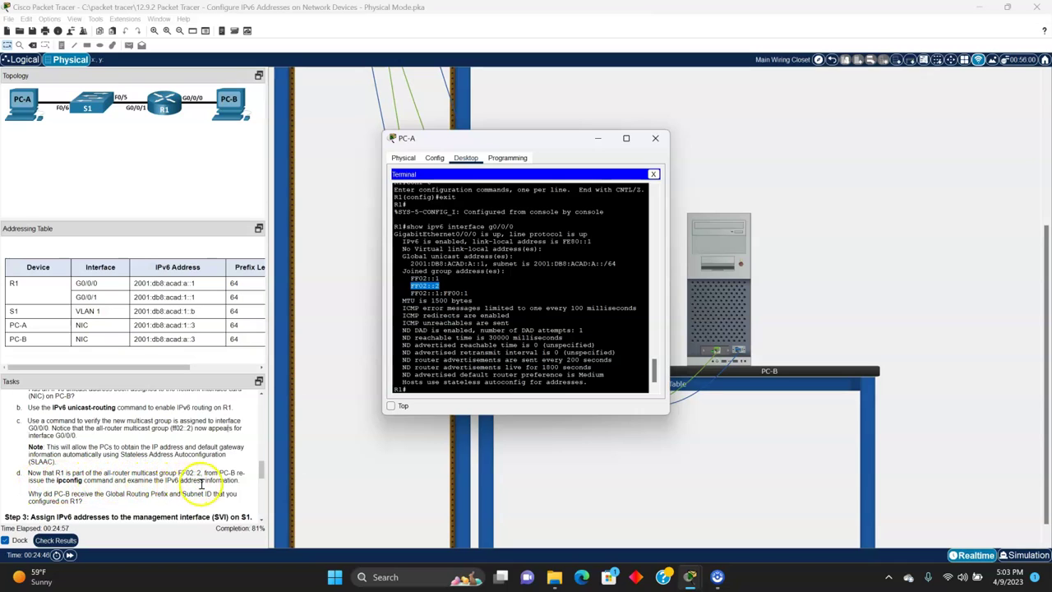
pyautogui.click(655, 138)
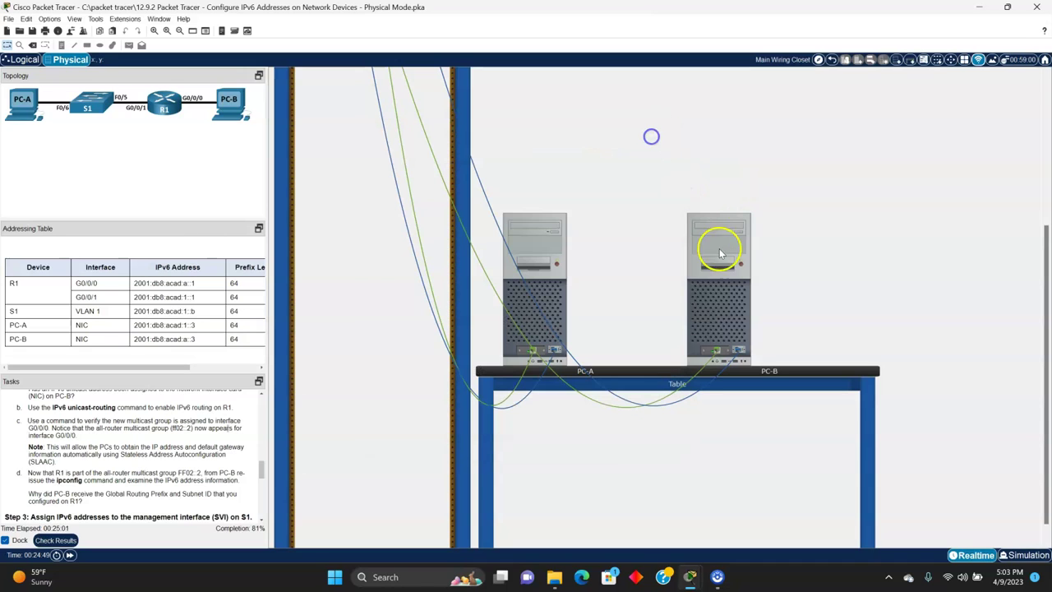
pyautogui.click(702, 305)
pyautogui.click(434, 364)
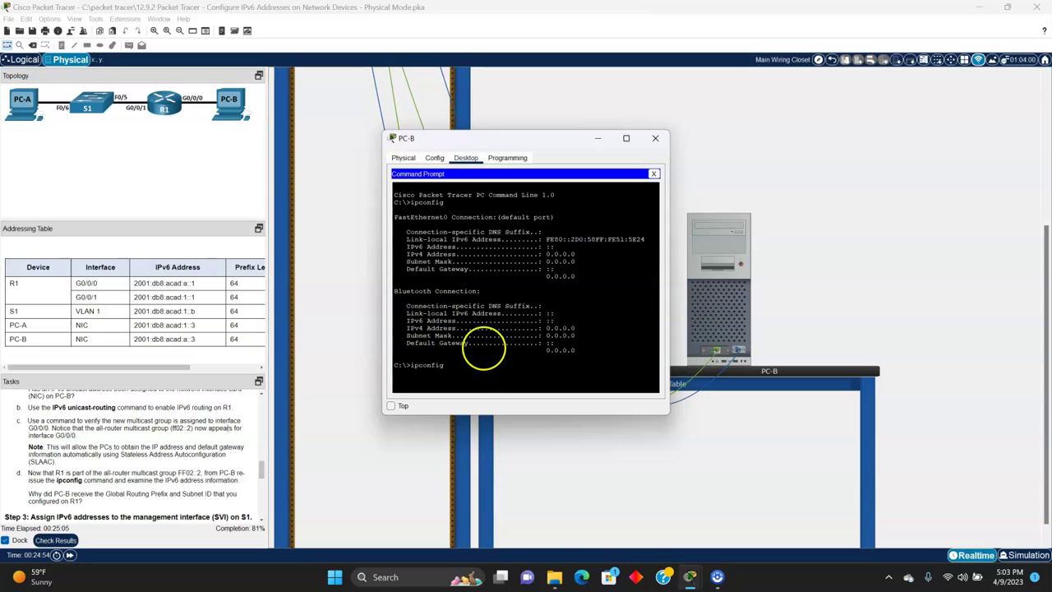
pyautogui.press('Return')
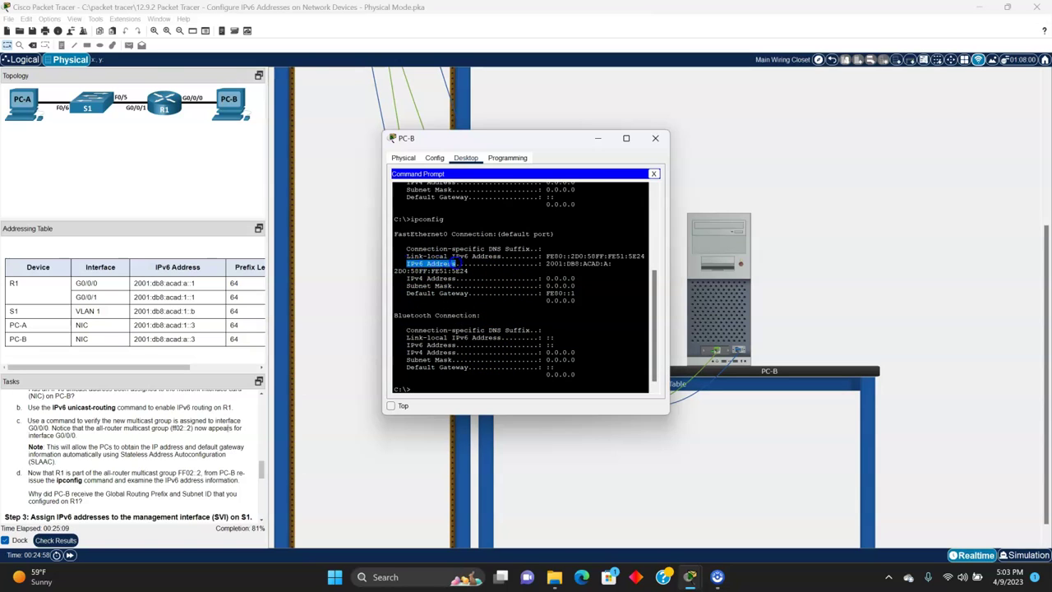
pyautogui.moveTo(453, 264); pyautogui.dragTo(530, 264)
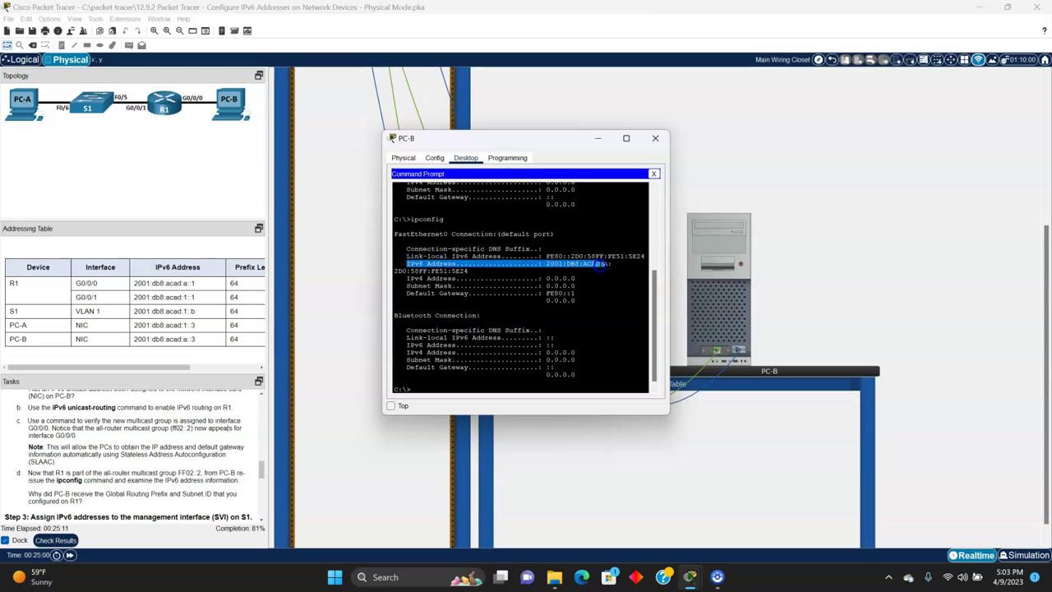
pyautogui.moveTo(606, 264); pyautogui.dragTo(616, 267)
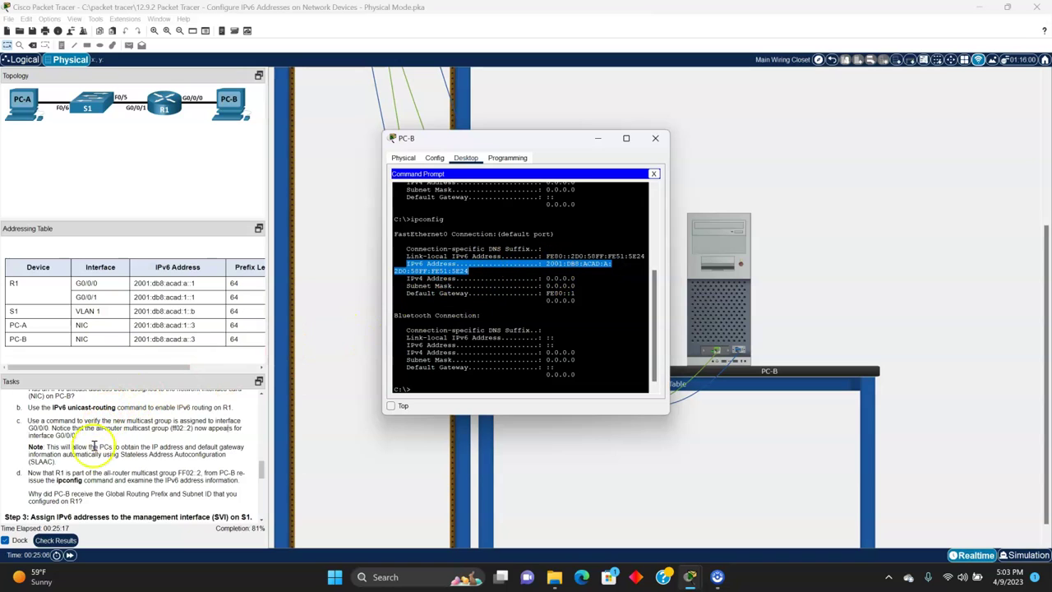
# Step: Read the Step 3 instructions for S1's management interface and start a console session to S1 from PC-B's terminal
pyautogui.click(262, 474)
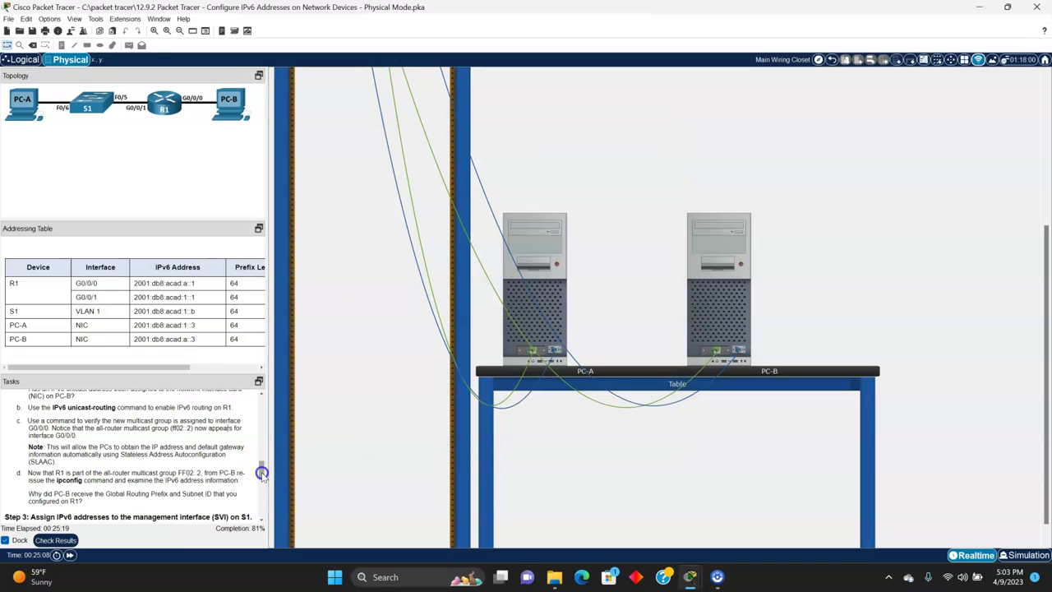
pyautogui.moveTo(262, 474); pyautogui.dragTo(262, 484)
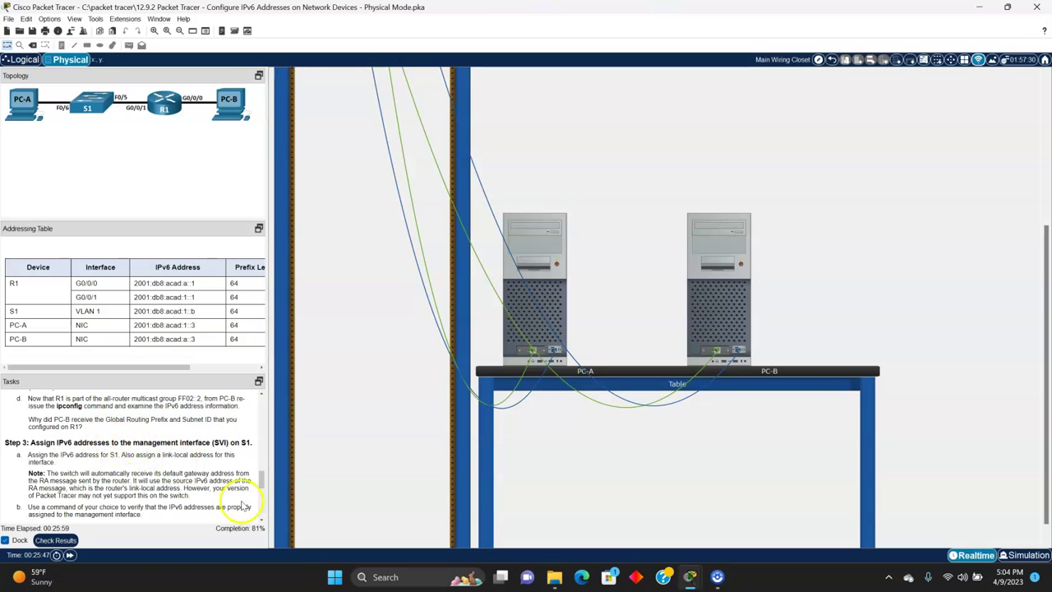
pyautogui.scroll(-2, 262, 483)
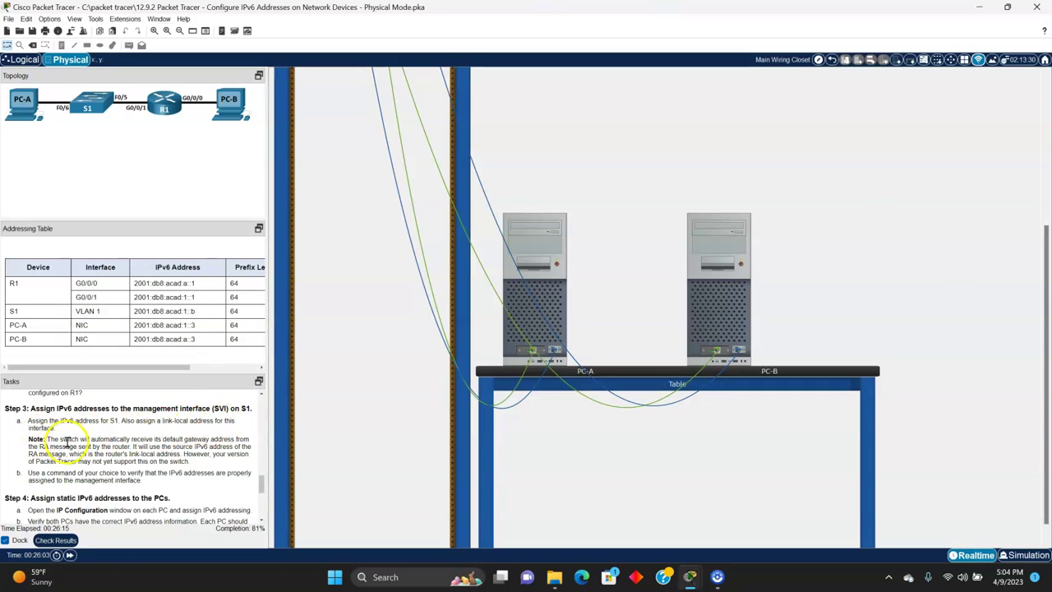
pyautogui.click(707, 313)
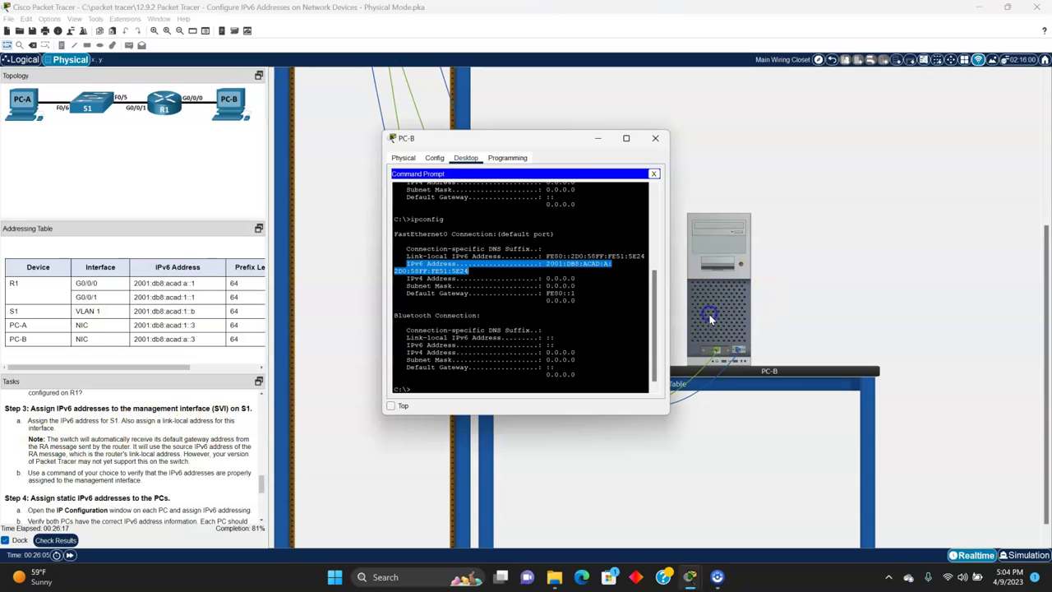
pyautogui.click(439, 379)
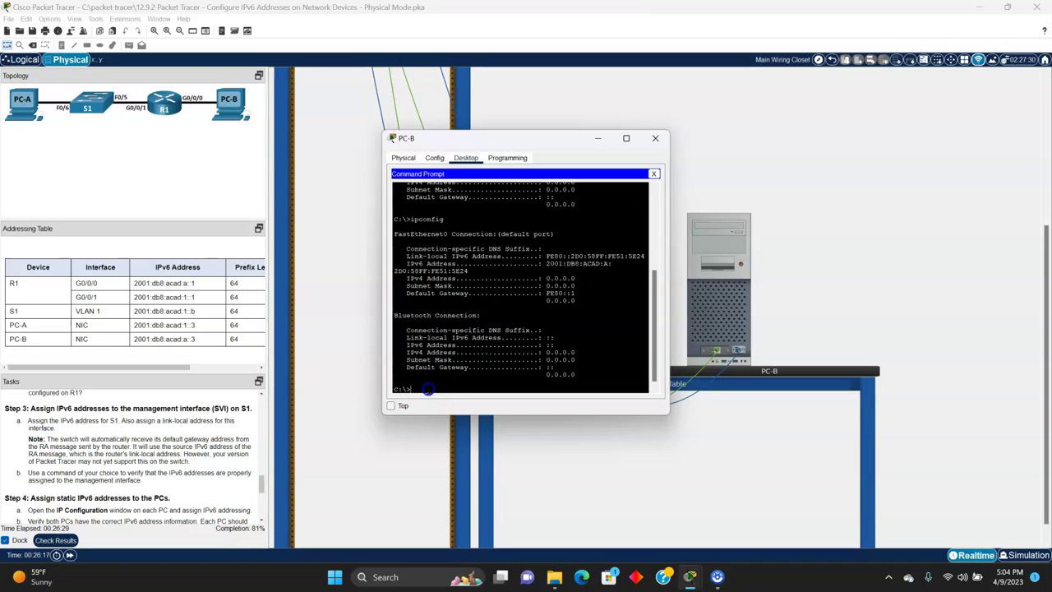
pyautogui.click(654, 175)
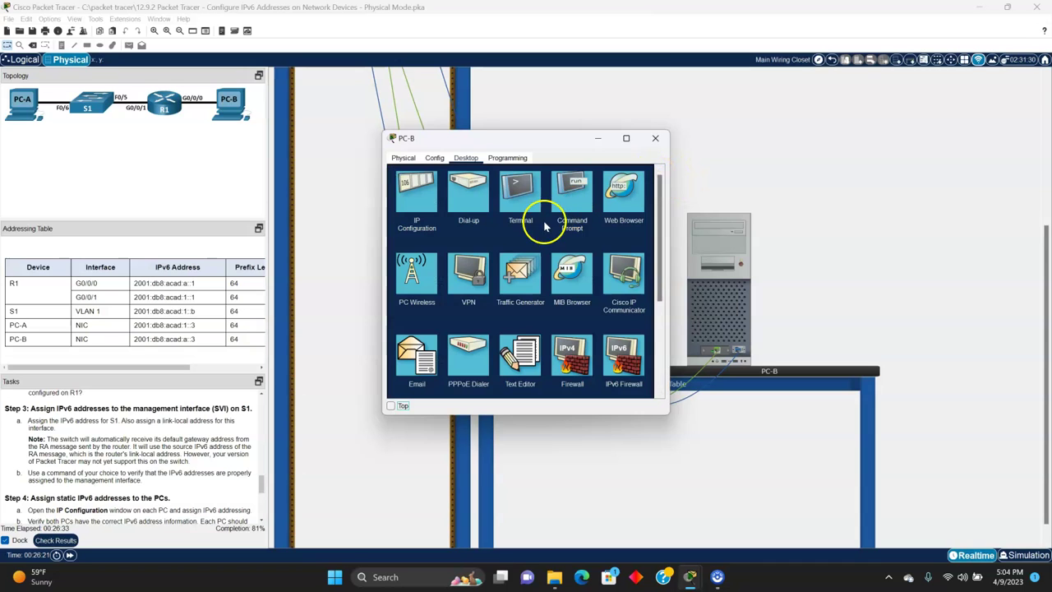
pyautogui.click(523, 198)
pyautogui.click(633, 263)
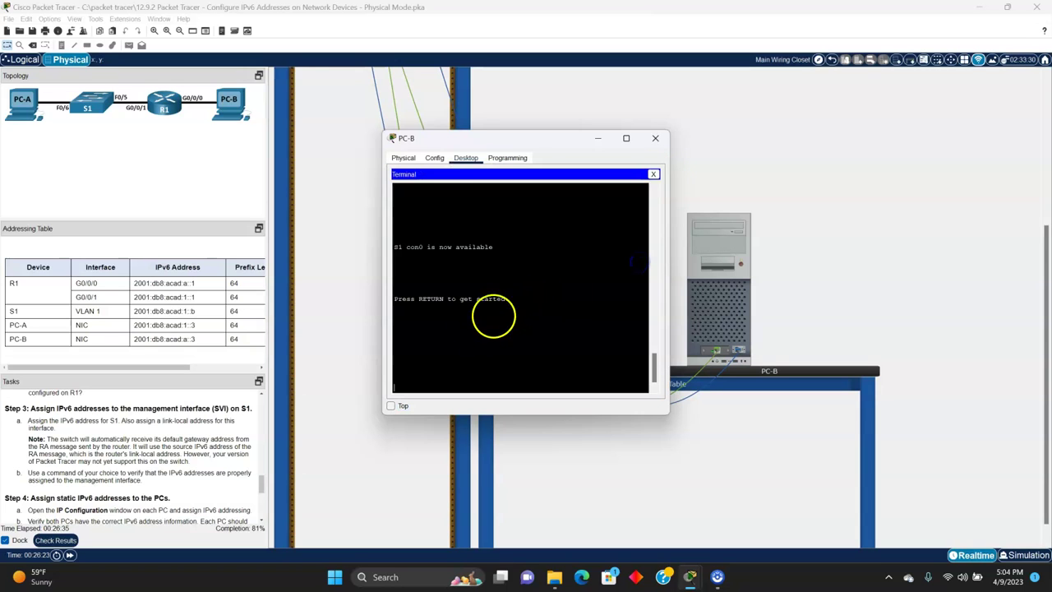
pyautogui.press('Return')
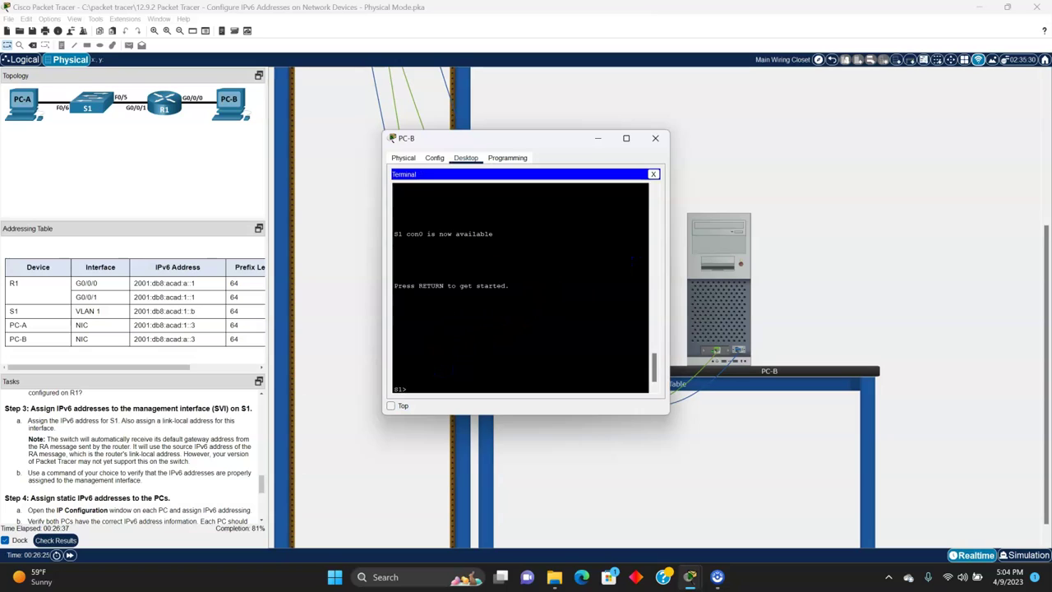
# Step: Enter privileged mode and global configuration mode on S1, and enter interface VLAN 1
pyautogui.write('able')
pyautogui.press('Return')
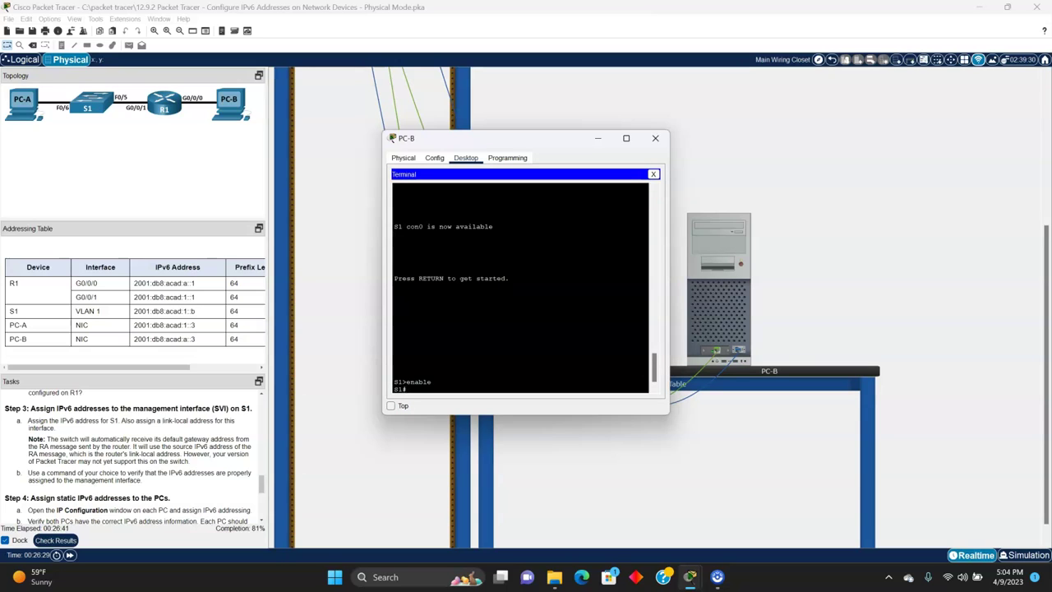
pyautogui.write('conf t')
pyautogui.press('Return')
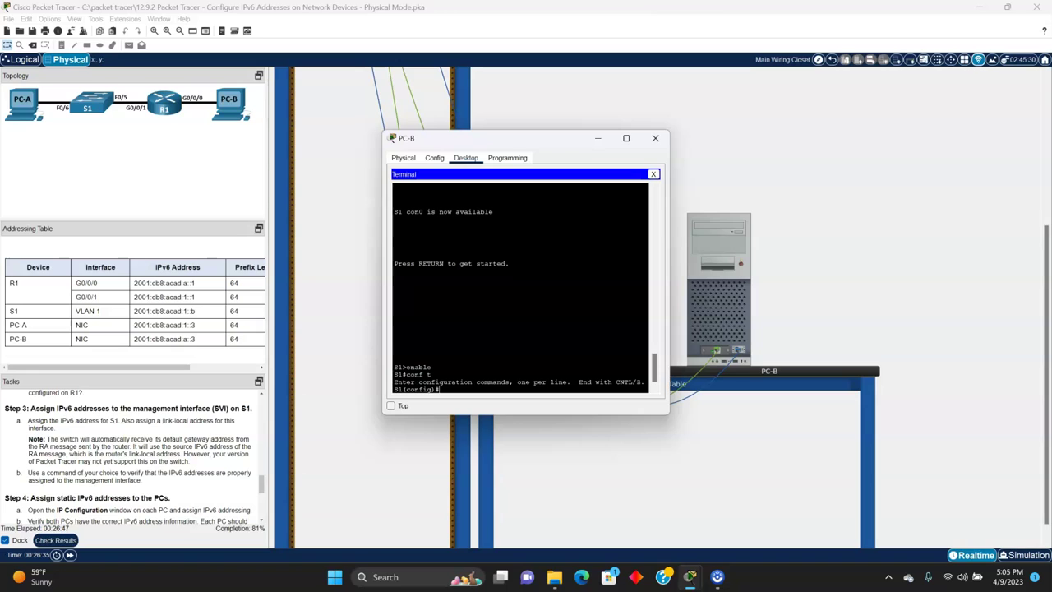
pyautogui.write('int VLAN 1')
pyautogui.press('Return')
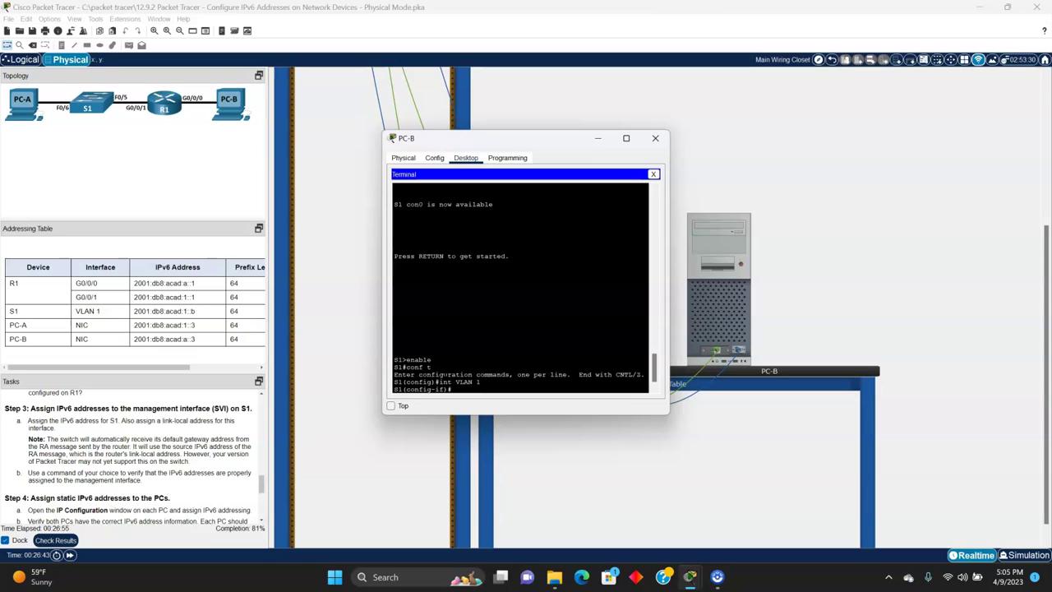
# Step: Try to assign IPv6 address 2001:db8:acad:1:b/64 to S1's VLAN 1 interface and resubmit the same command
pyautogui.write('ipv6 address 2001:db8:acad:1:')
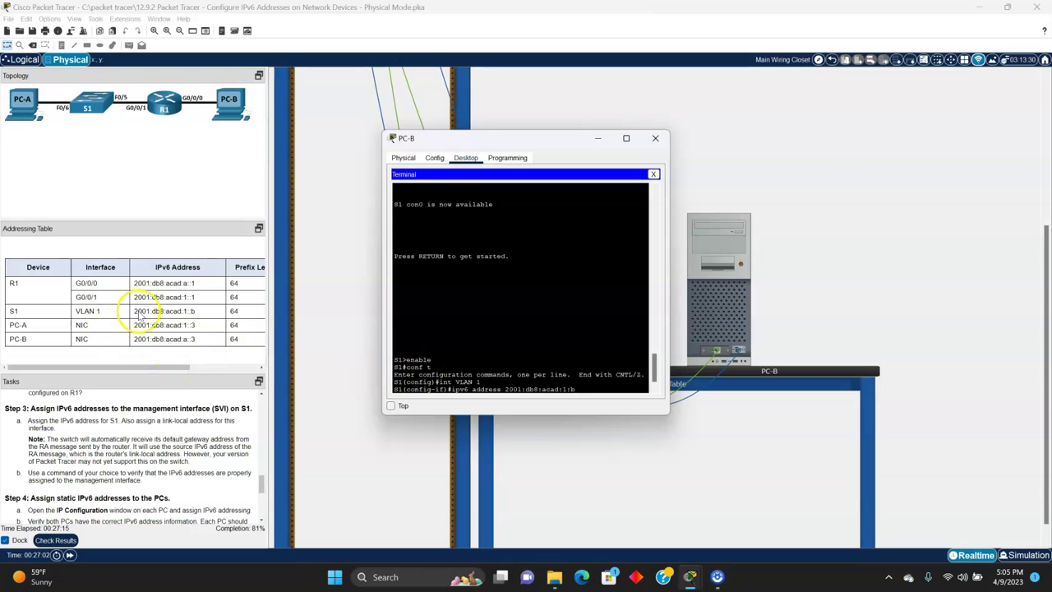
pyautogui.write('b/64')
pyautogui.press('Return')
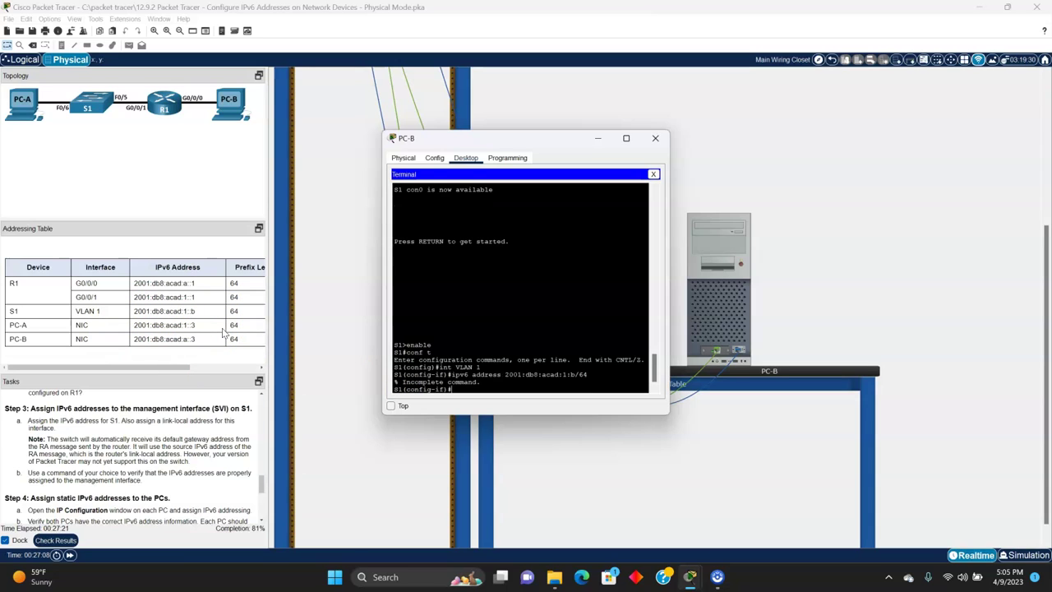
pyautogui.press('Up')
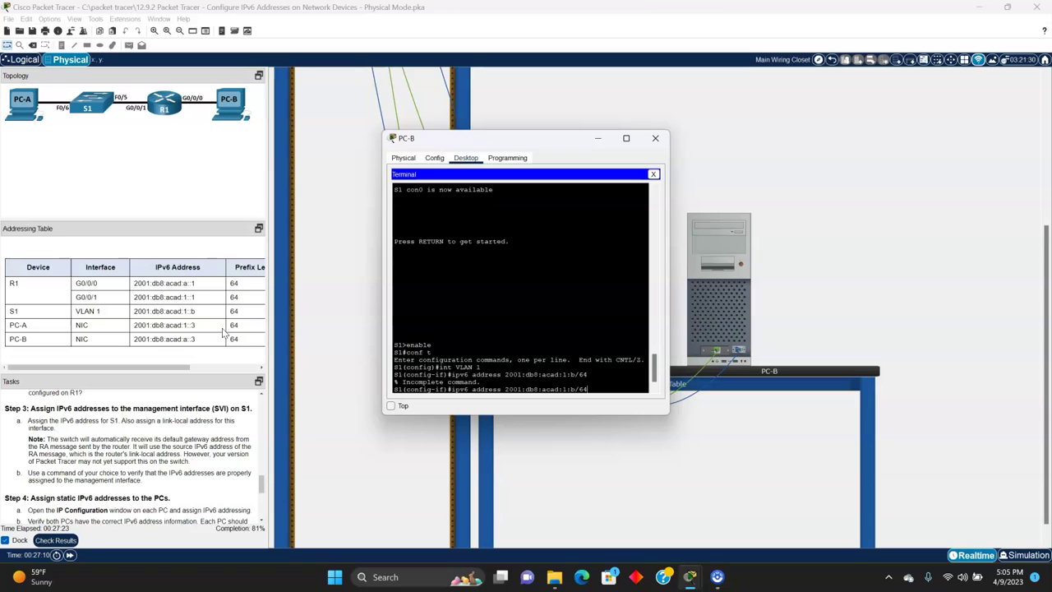
pyautogui.press('Left')
pyautogui.press('Left')
pyautogui.press('Left')
pyautogui.press('Left')
pyautogui.press('Left')
pyautogui.press('Left')
pyautogui.press('Left')
pyautogui.press('Left')
pyautogui.press('Left')
pyautogui.press('Left')
pyautogui.press('Left')
pyautogui.press('Left')
pyautogui.press('Left')
pyautogui.press('Left')
pyautogui.press('Left')
pyautogui.press('Left')
pyautogui.press('Left')
pyautogui.press('Return')
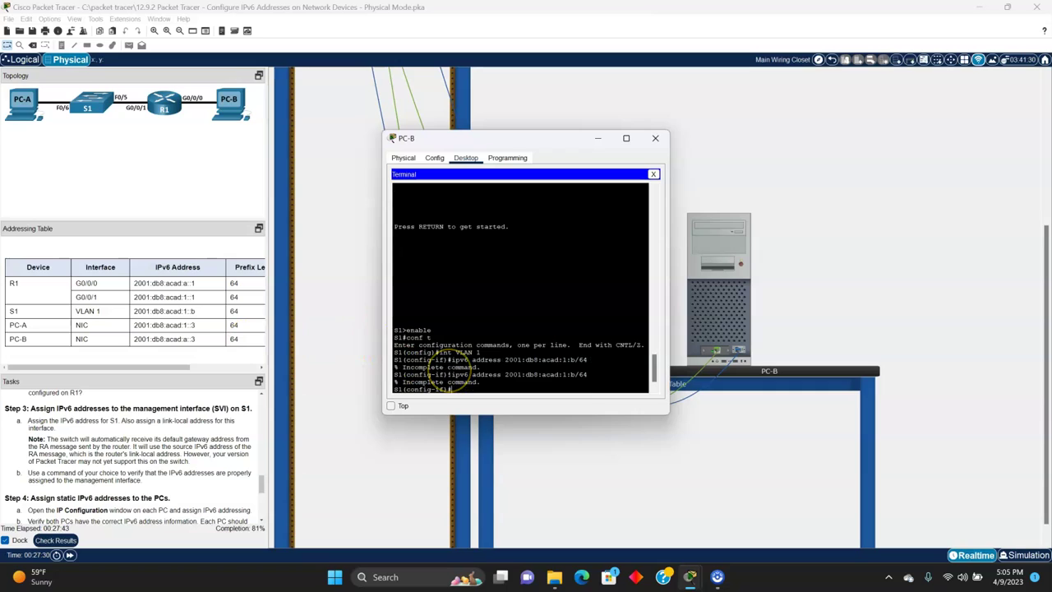
# Step: Assign IPv6 address 2001:db8:acad:1::b/64 to S1's VLAN 1 interface
pyautogui.press('Up')
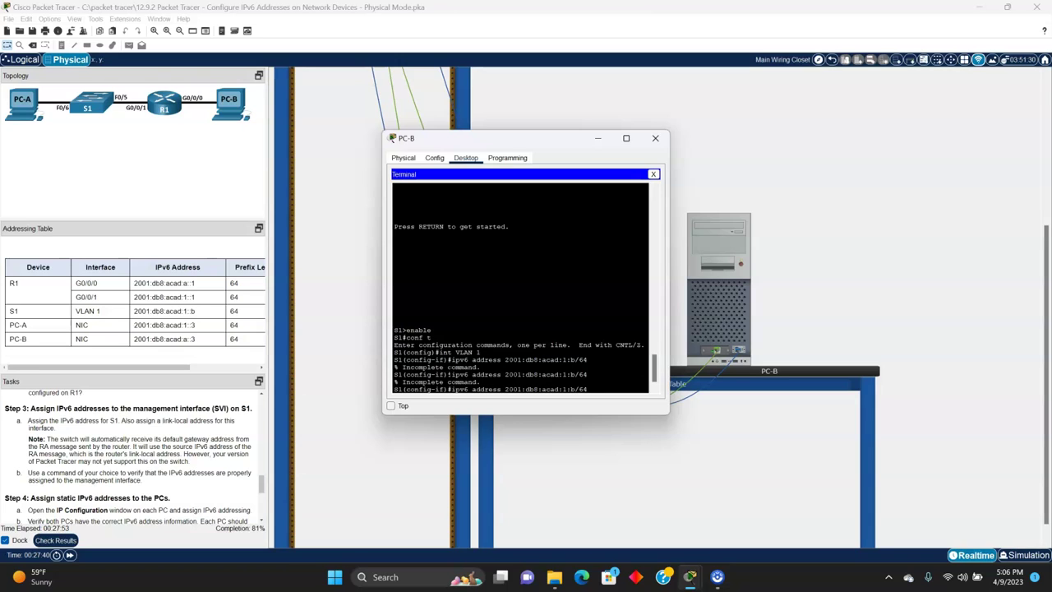
pyautogui.press('BackSpace')
pyautogui.press('BackSpace')
pyautogui.press('BackSpace')
pyautogui.press('BackSpace')
pyautogui.press('BackSpace')
pyautogui.press('BackSpace')
pyautogui.press('BackSpace')
pyautogui.press('BackSpace')
pyautogui.press('BackSpace')
pyautogui.press('BackSpace')
pyautogui.press('BackSpace')
pyautogui.press('BackSpace')
pyautogui.press('BackSpace')
pyautogui.press('BackSpace')
pyautogui.press('BackSpace')
pyautogui.press('BackSpace')
pyautogui.press('BackSpace')
pyautogui.press('BackSpace')
pyautogui.press('BackSpace')
pyautogui.press('BackSpace')
pyautogui.write('ipv6 address 2001:db8:acad:1::b/64')
pyautogui.press('Return')
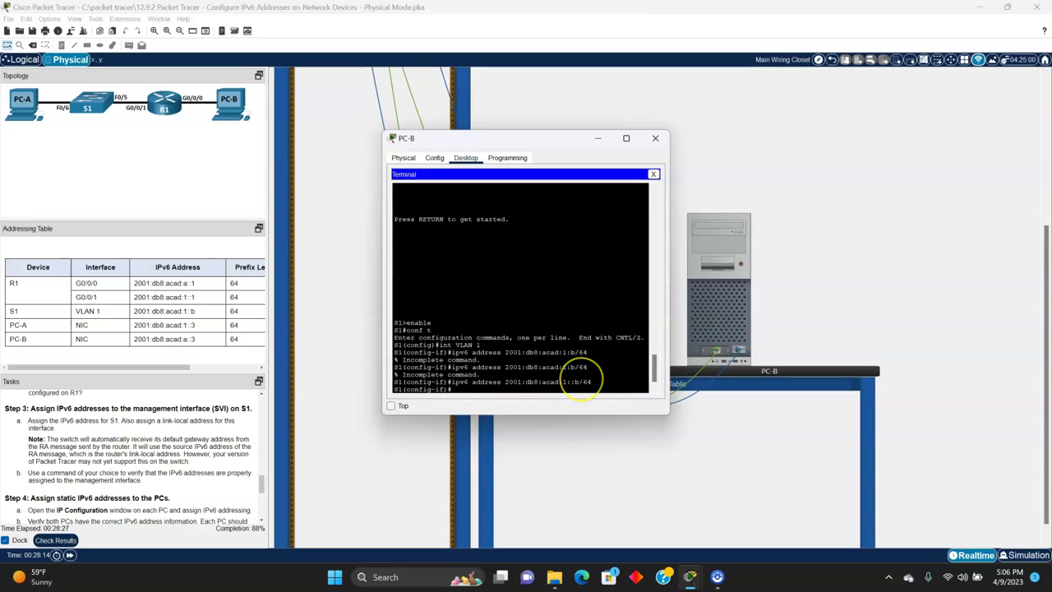
# Step: Enable S1's VLAN 1 interface with no shut
pyautogui.write('no shut')
pyautogui.press('Return')
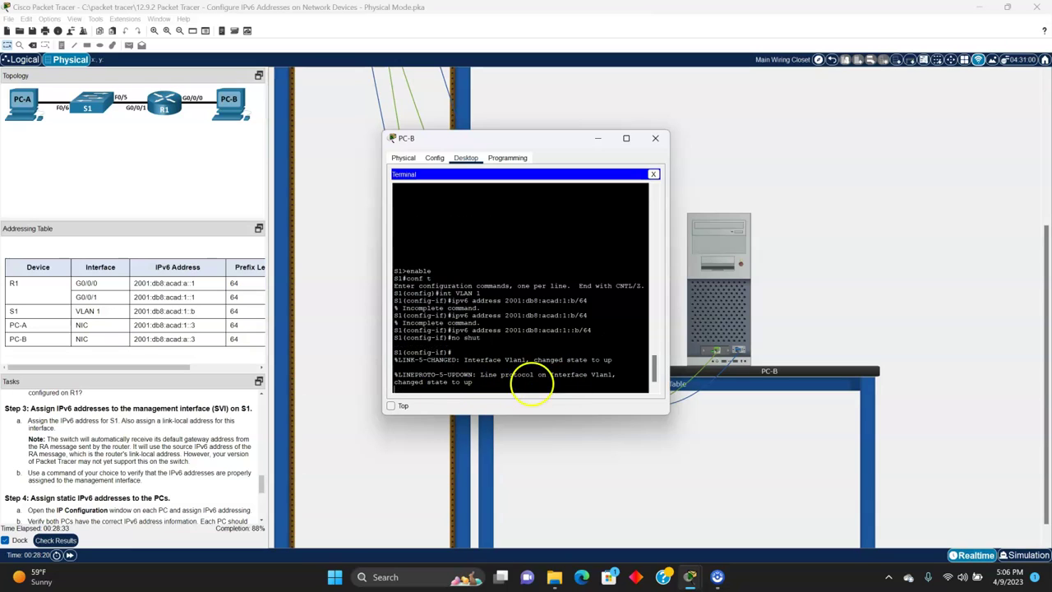
pyautogui.press('Return')
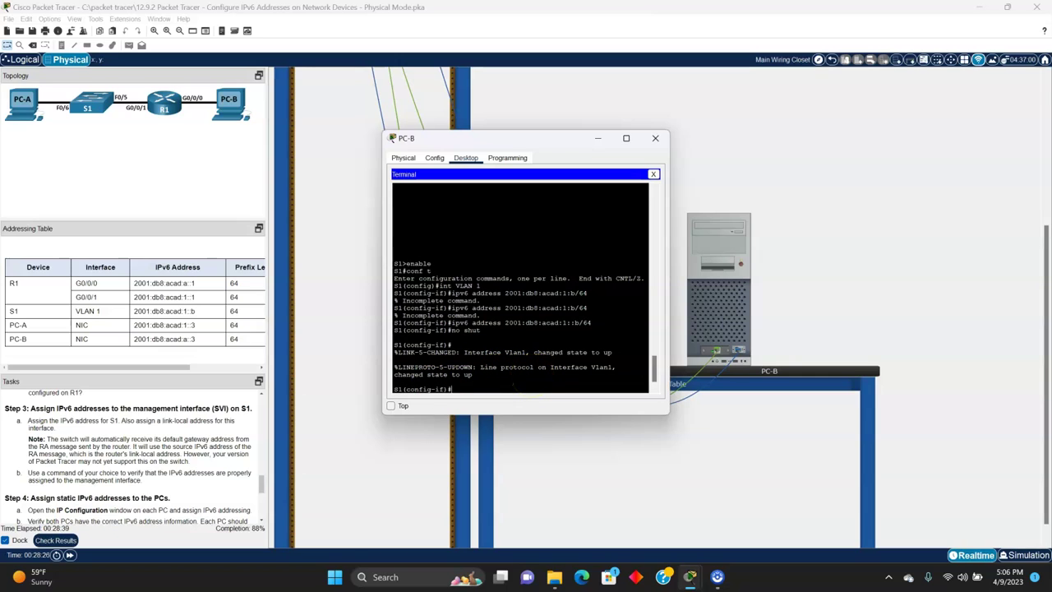
# Step: Assign link-local address fe80::b to S1's VLAN 1 interface and exit interface configuration mode
pyautogui.write('ipv6 address fe80::')
pyautogui.moveTo(518, 140); pyautogui.dragTo(803, 148)
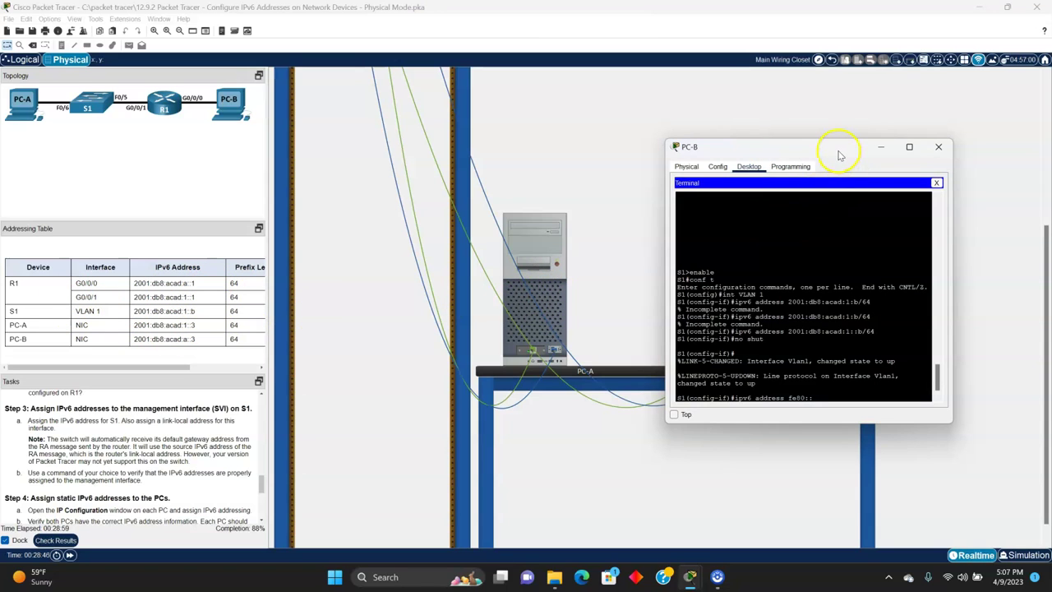
pyautogui.moveTo(839, 155); pyautogui.dragTo(805, 103)
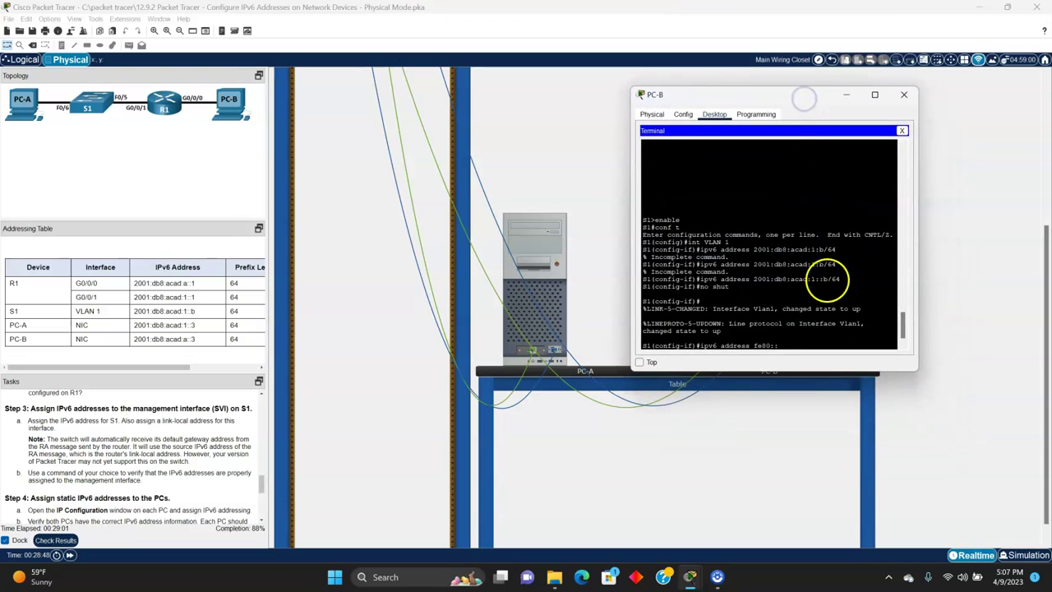
pyautogui.write('b')
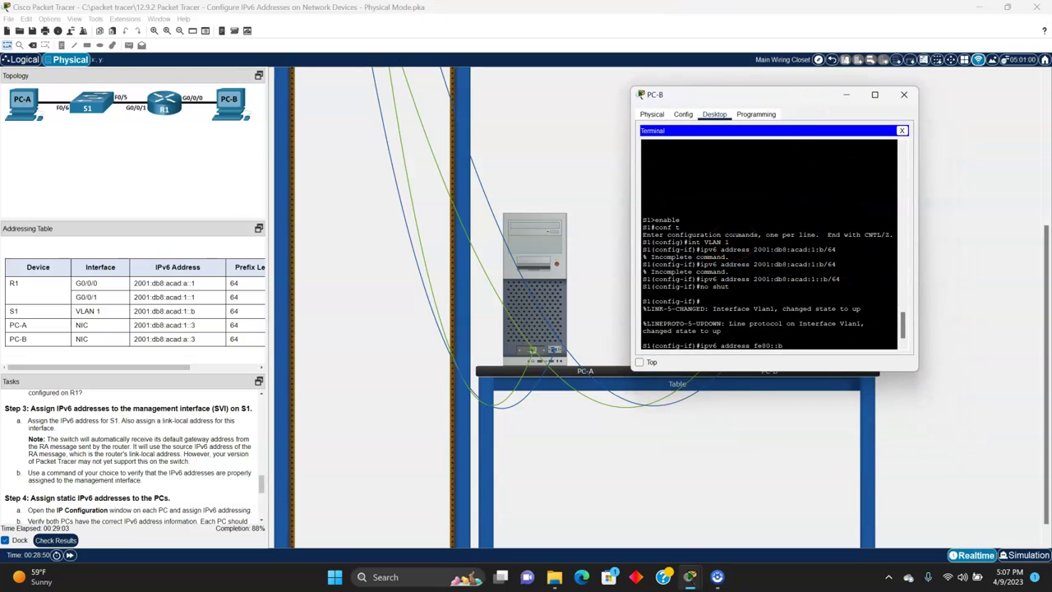
pyautogui.write(' link-local')
pyautogui.press('Return')
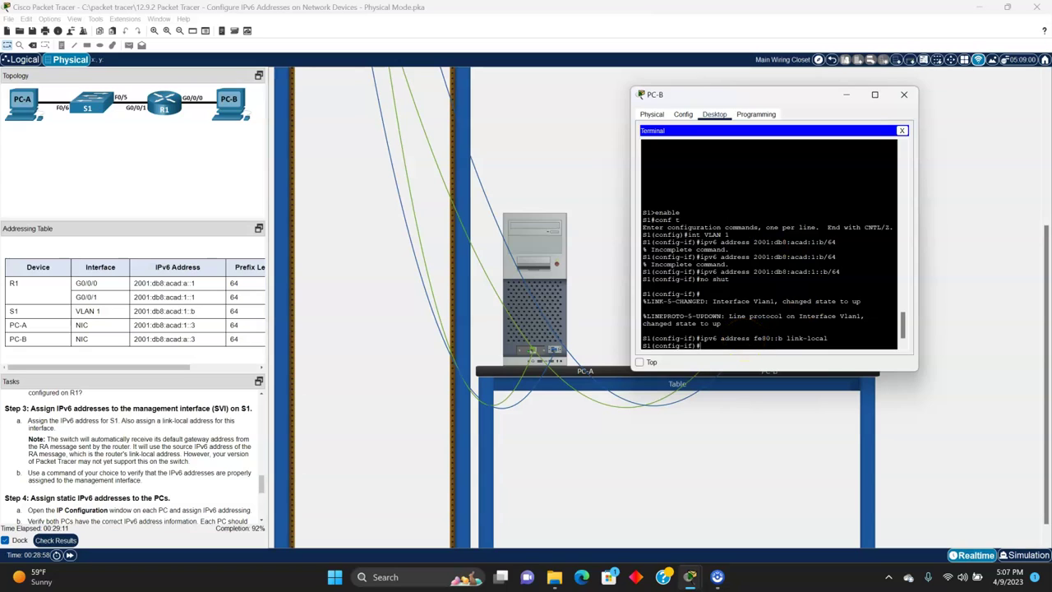
pyautogui.write('exit')
pyautogui.press('Return')
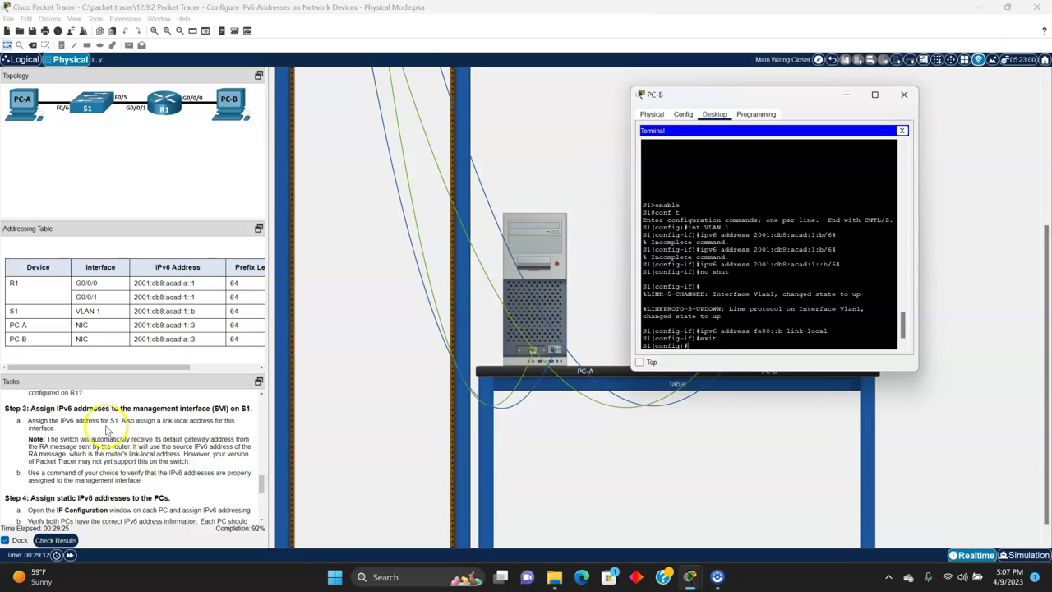
# Step: Read the verification instruction, exit to privileged mode on S1, and check its IPv6 addresses with show ipv6 interface vlan1
pyautogui.click(263, 483)
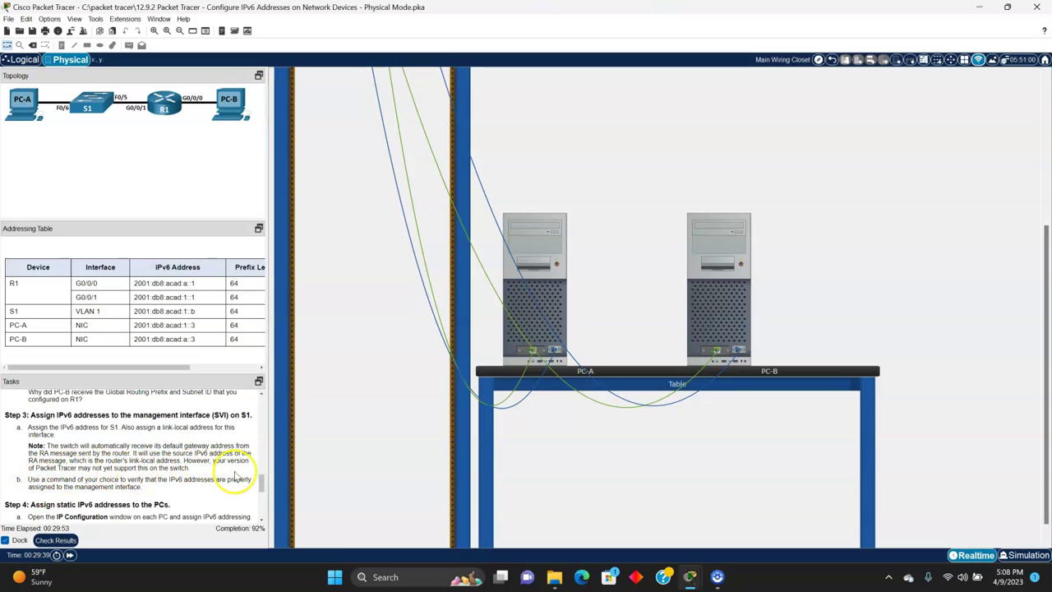
pyautogui.scroll(-2, 246, 485)
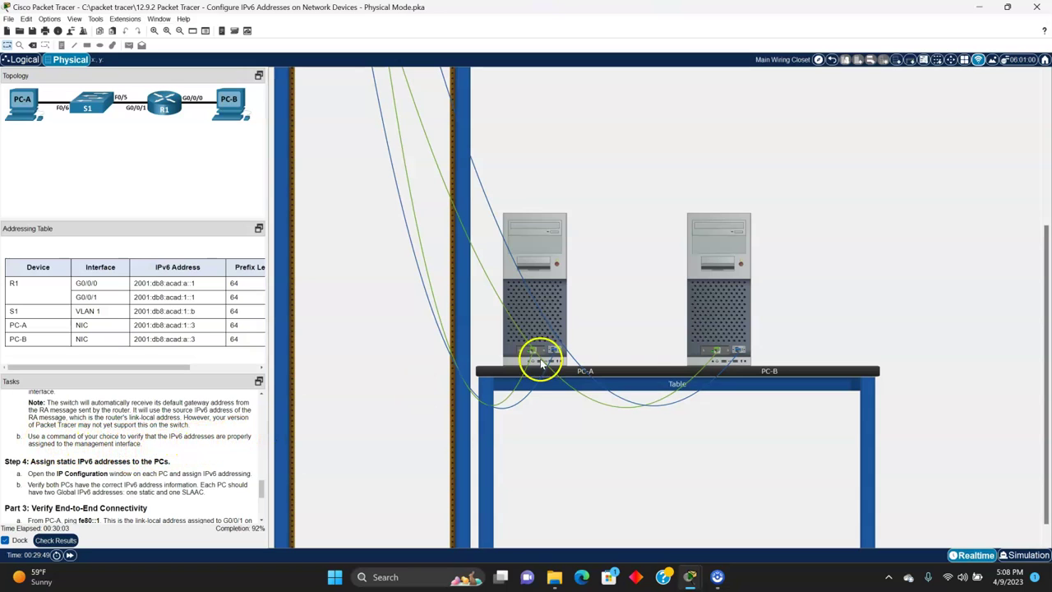
pyautogui.click(723, 309)
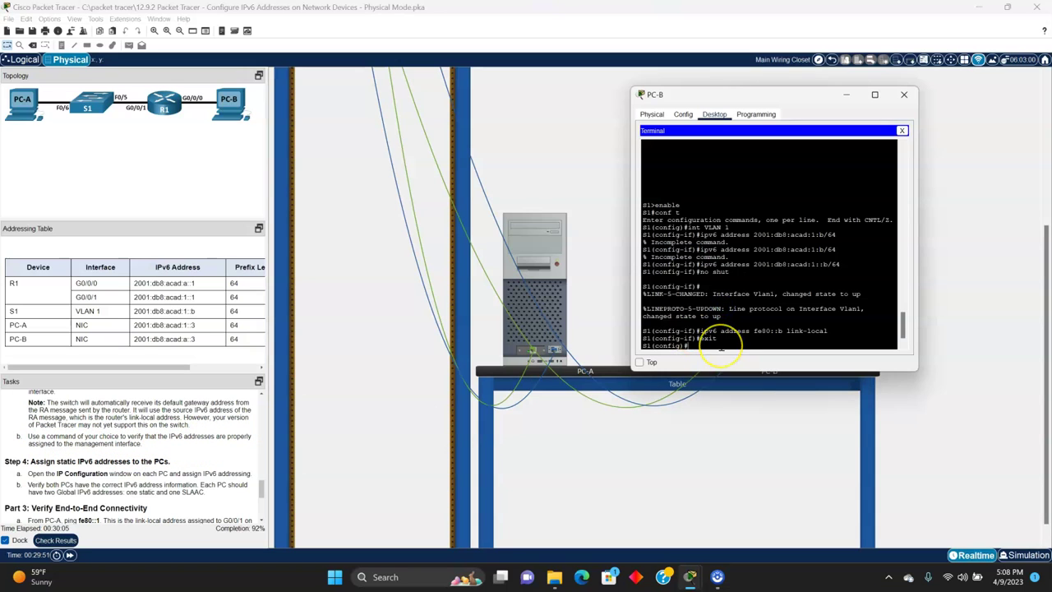
pyautogui.write('exit')
pyautogui.press('Return')
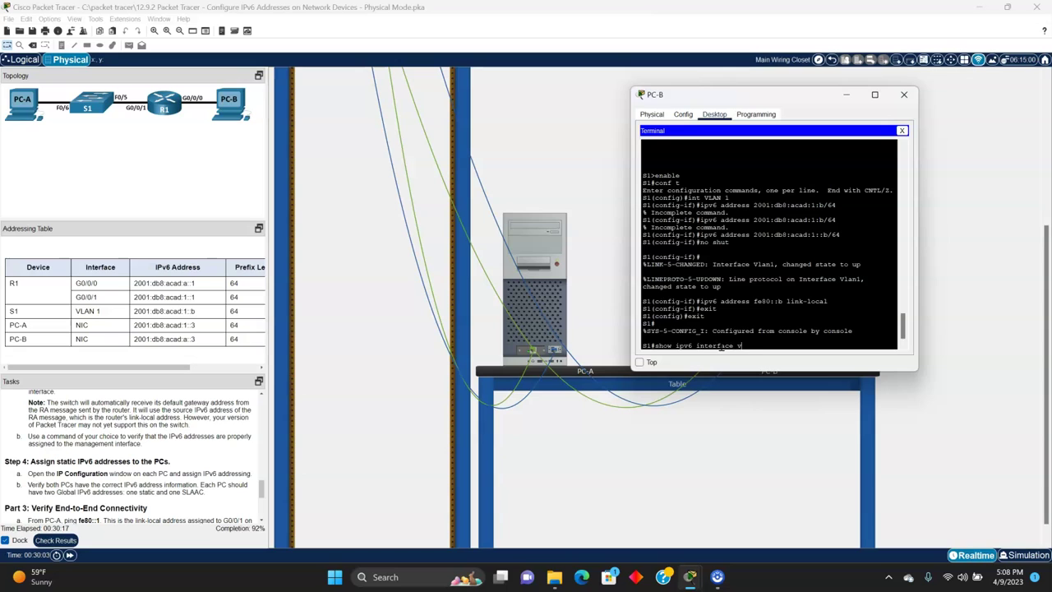
pyautogui.write('1')
pyautogui.press('Return')
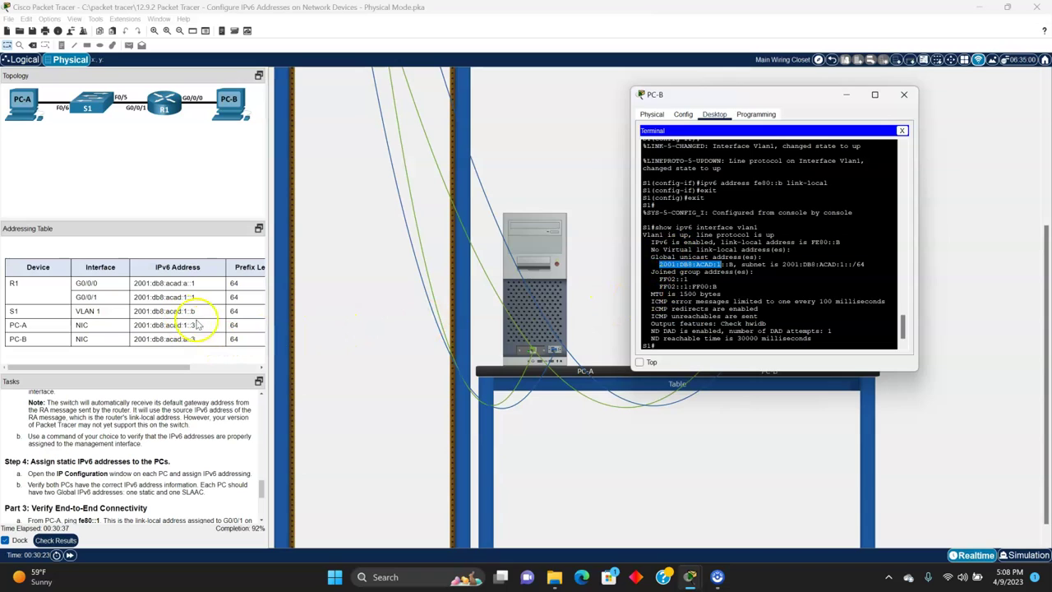
# Step: Examine the joined group addresses in S1's VLAN 1 output and read the instructions for PC addressing and end-to-end connectivity
pyautogui.click(655, 272)
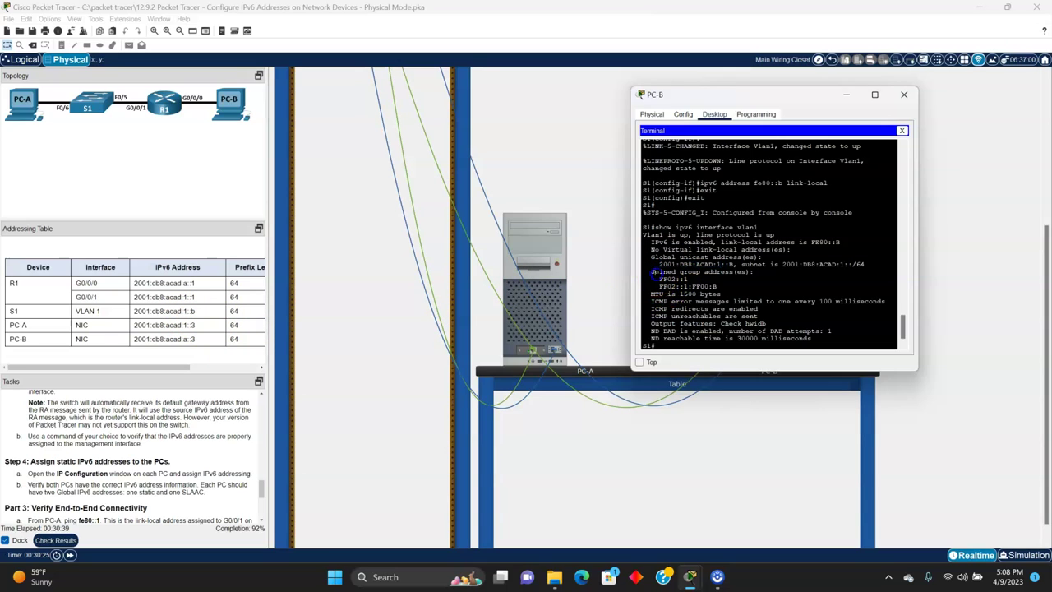
pyautogui.moveTo(658, 280); pyautogui.dragTo(728, 287)
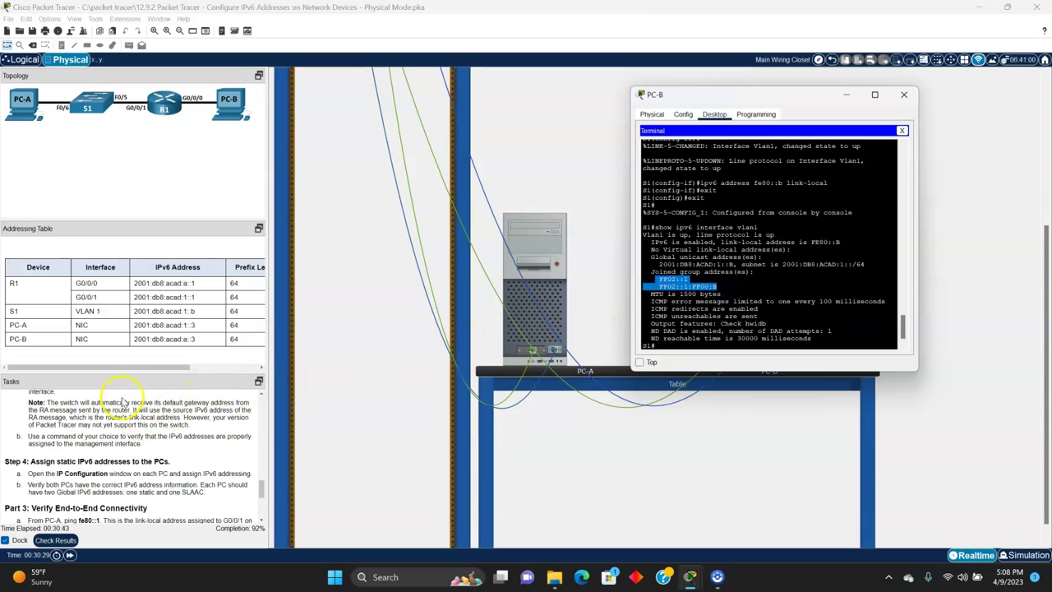
pyautogui.scroll(-1, 121, 402)
pyautogui.click(259, 490)
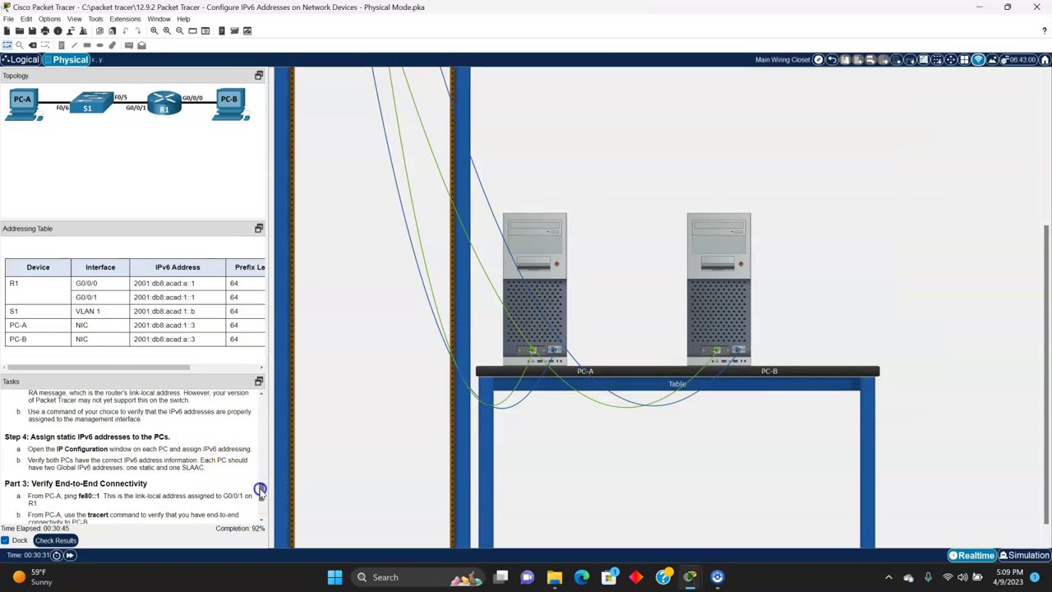
pyautogui.scroll(-2, 260, 491)
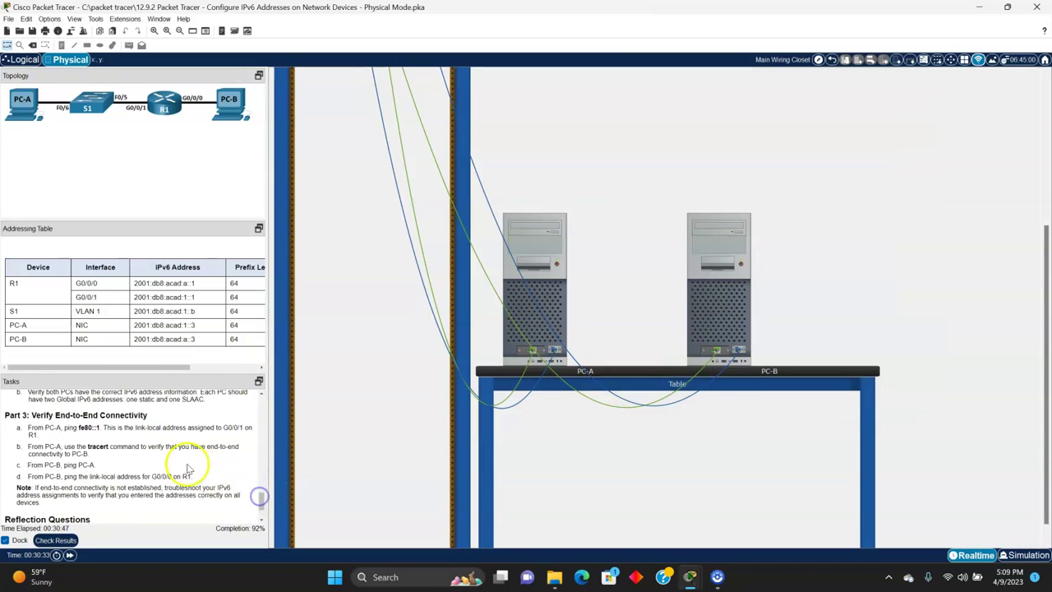
pyautogui.scroll(1, 123, 448)
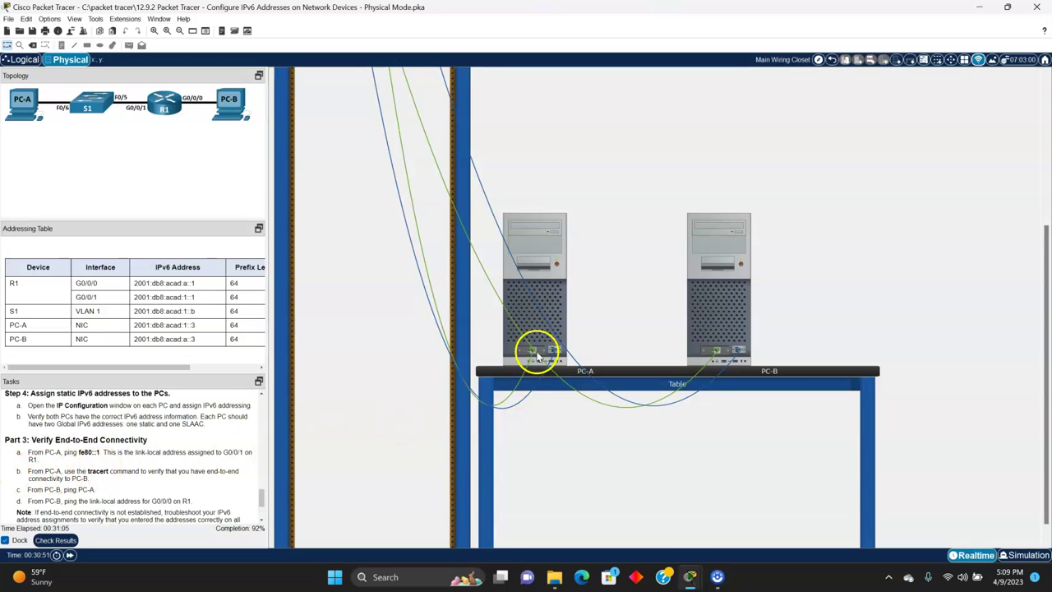
pyautogui.click(542, 296)
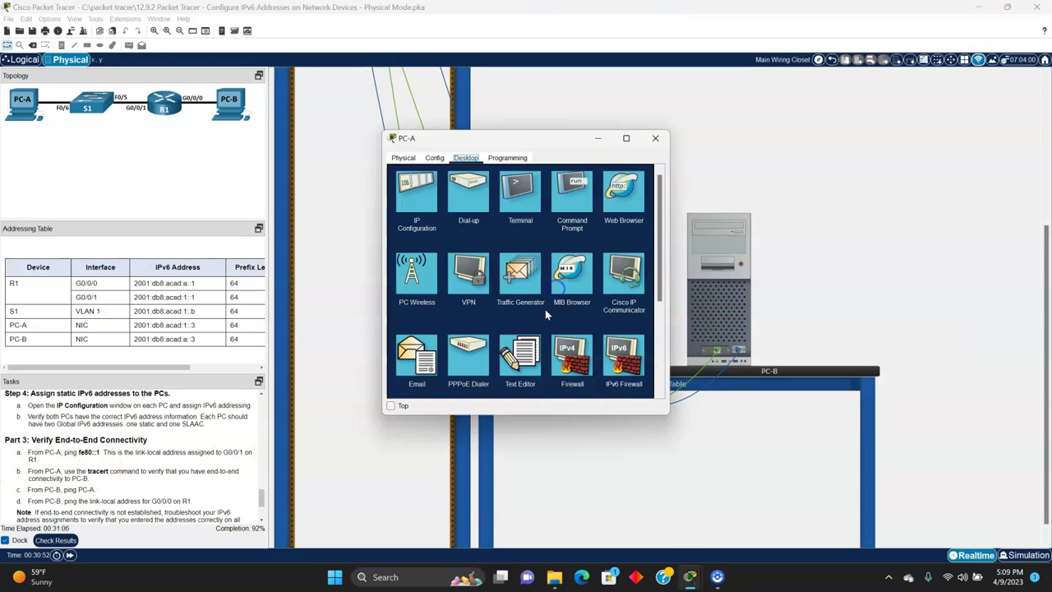
pyautogui.click(520, 203)
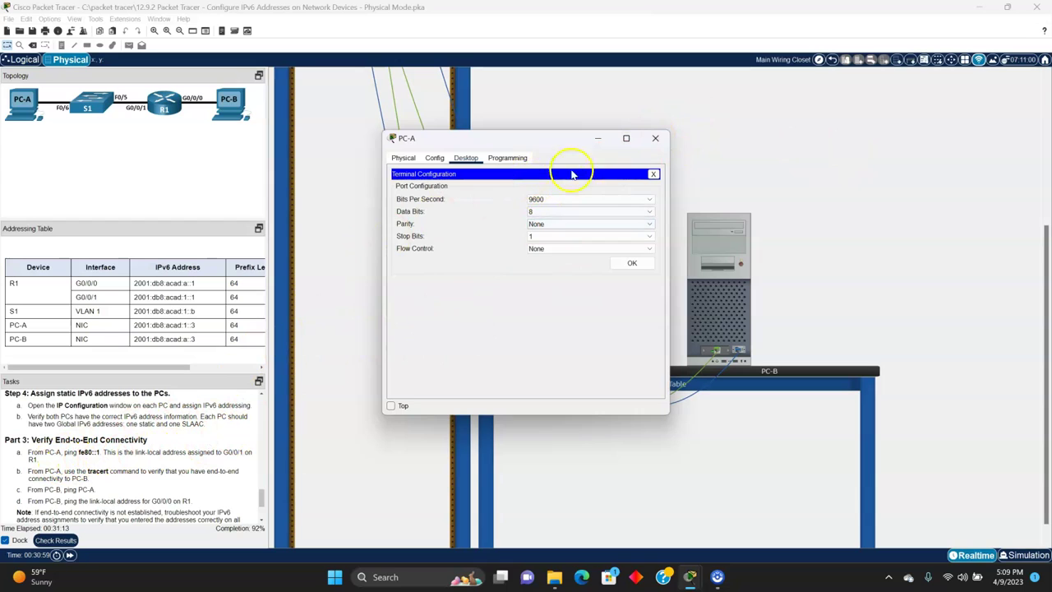
pyautogui.click(632, 263)
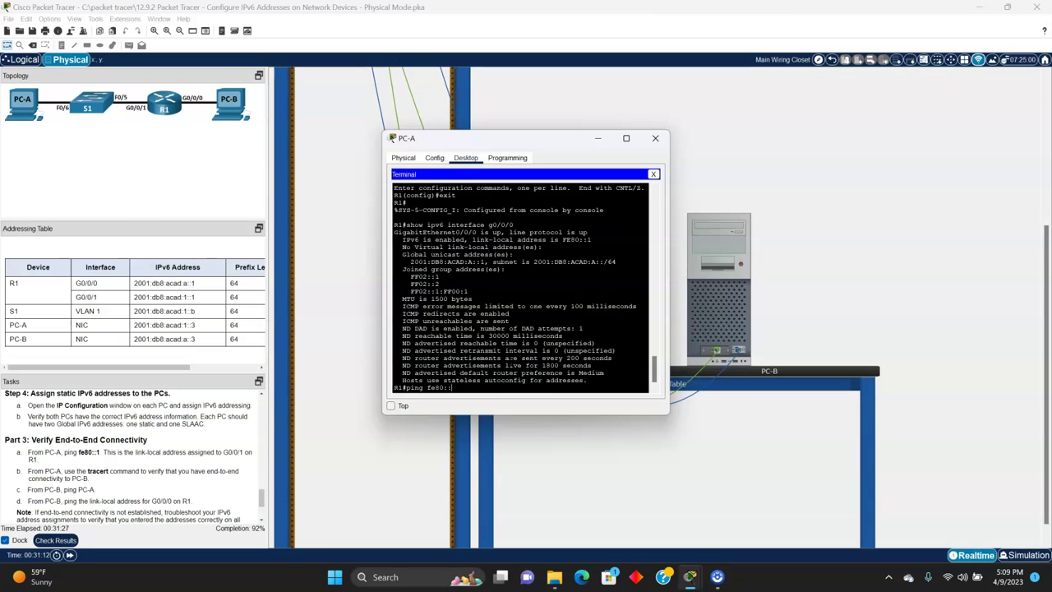
pyautogui.write('1')
pyautogui.press('Return')
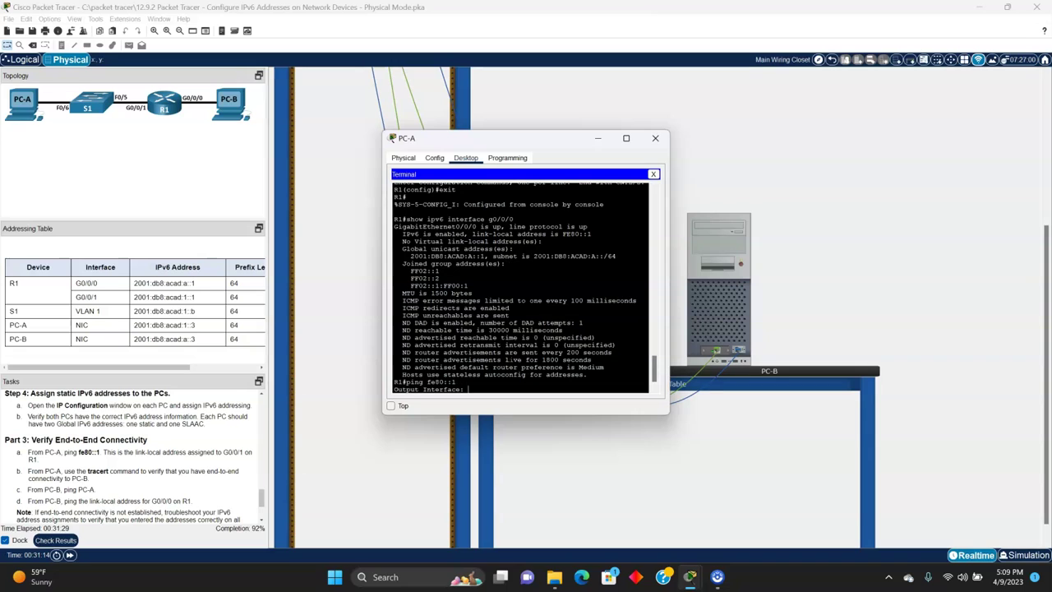
pyautogui.click(654, 173)
# Step: Ping R1's link-local address fe80::1 from PC-A's command prompt
pyautogui.click(573, 193)
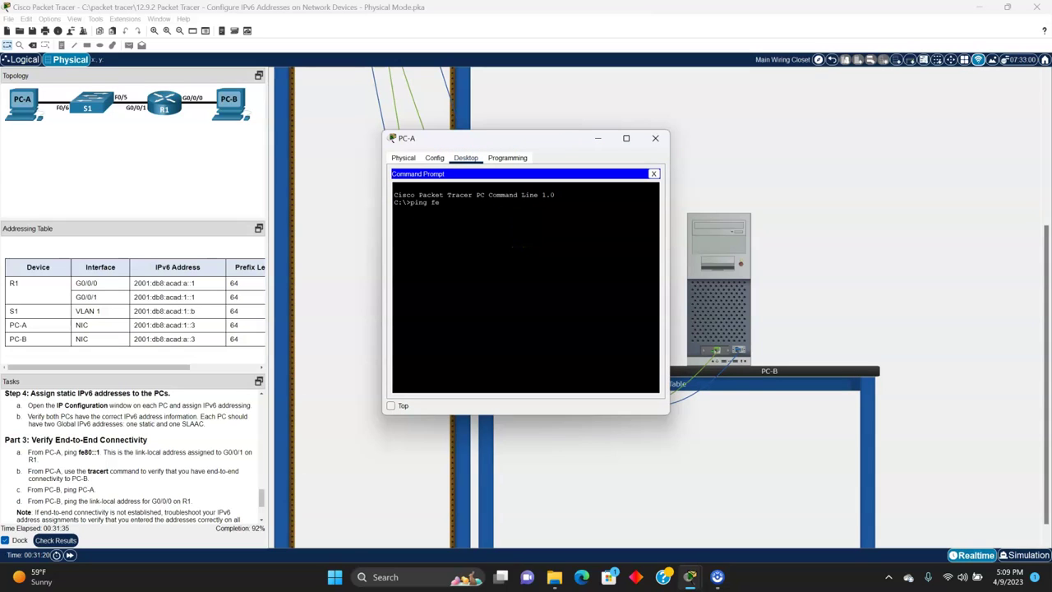
pyautogui.press('Return')
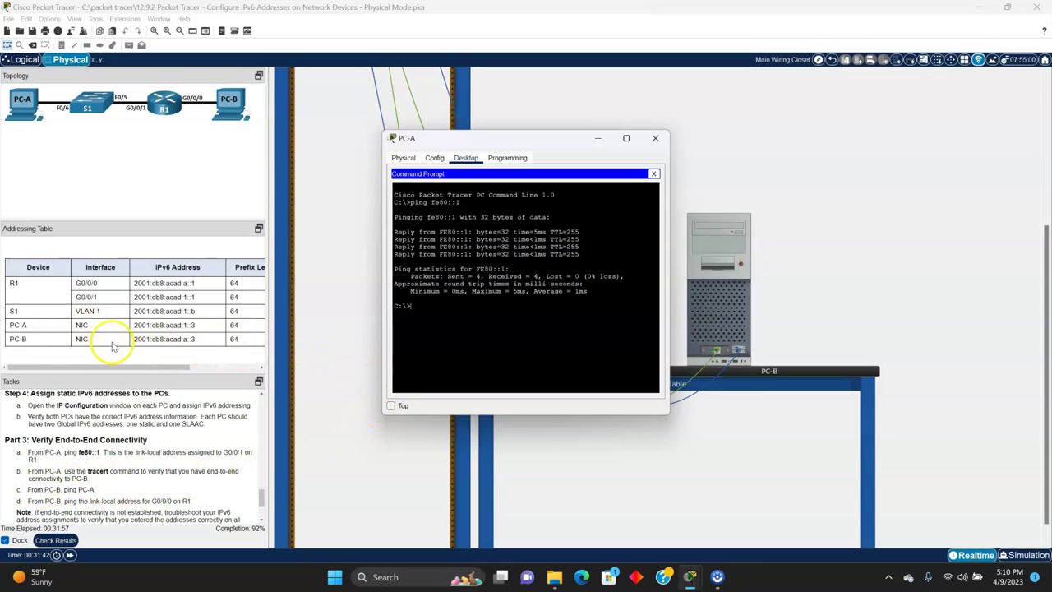
pyautogui.moveTo(136, 339); pyautogui.dragTo(195, 340)
pyautogui.rightClick(183, 340)
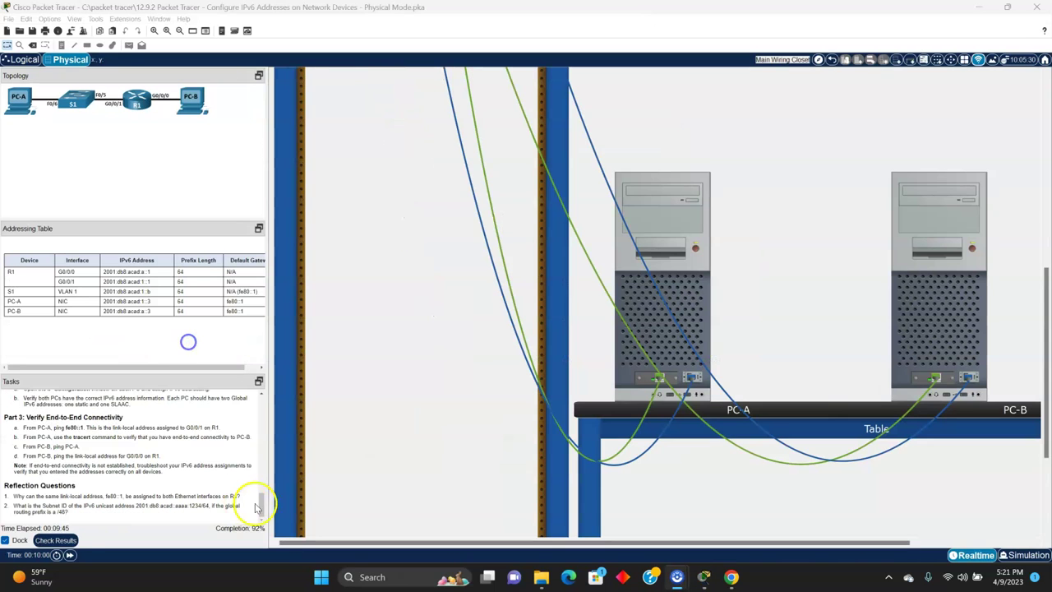
# Step: Switch PC-A's IPv6 configuration to static and assign address 2001:db8:acad:1::3 with prefix length 64
pyautogui.scroll(5, 262, 503)
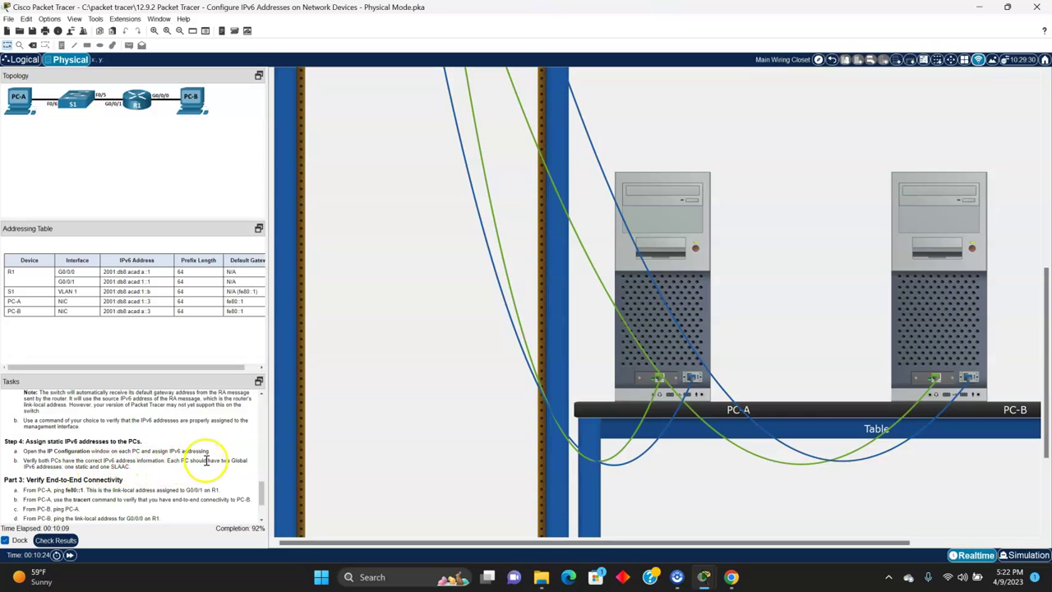
pyautogui.moveTo(699, 292)
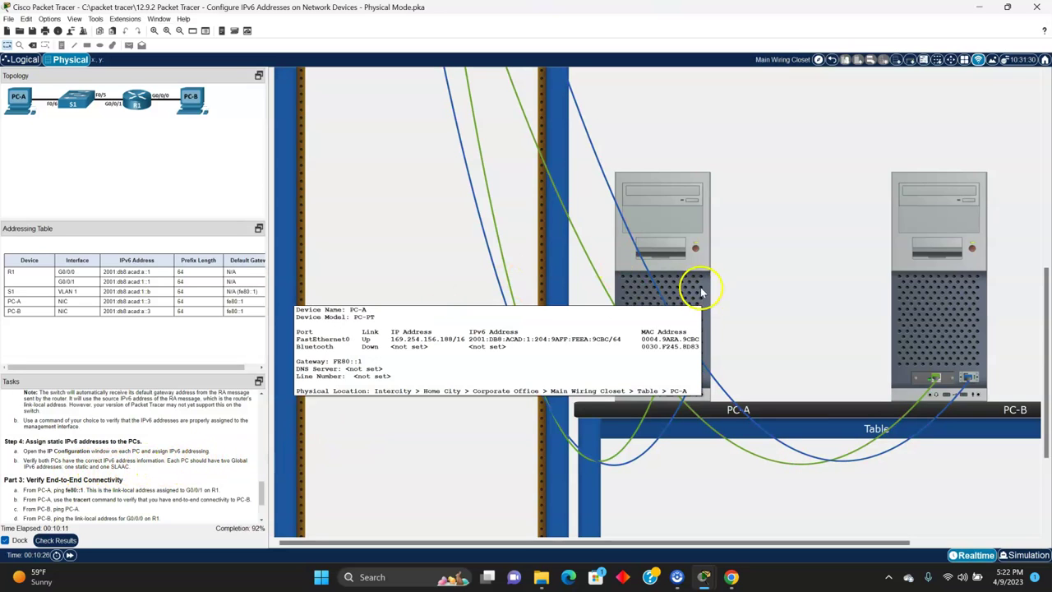
pyautogui.click(699, 290)
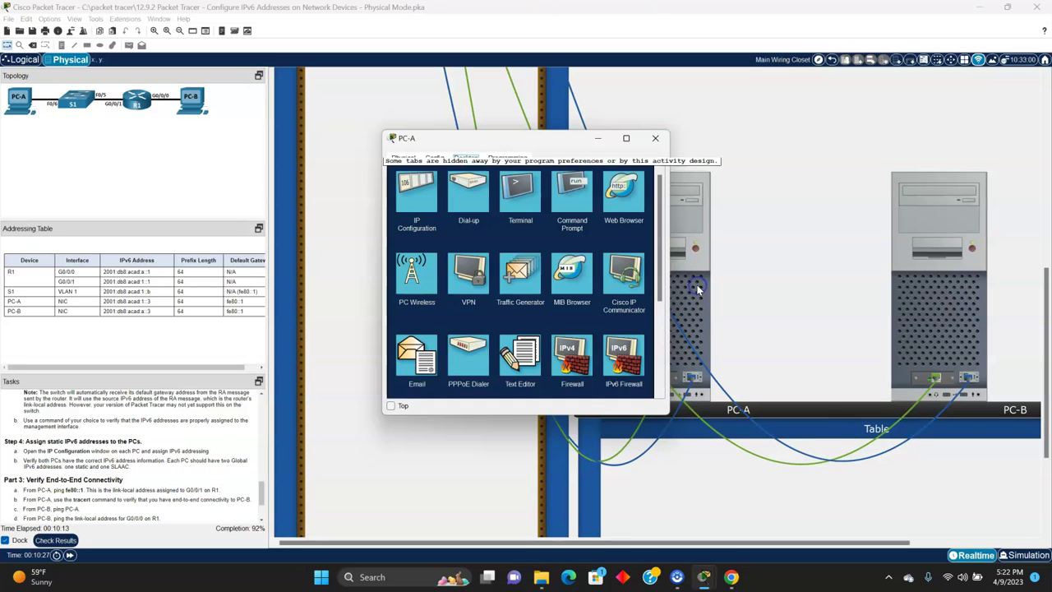
pyautogui.click(419, 205)
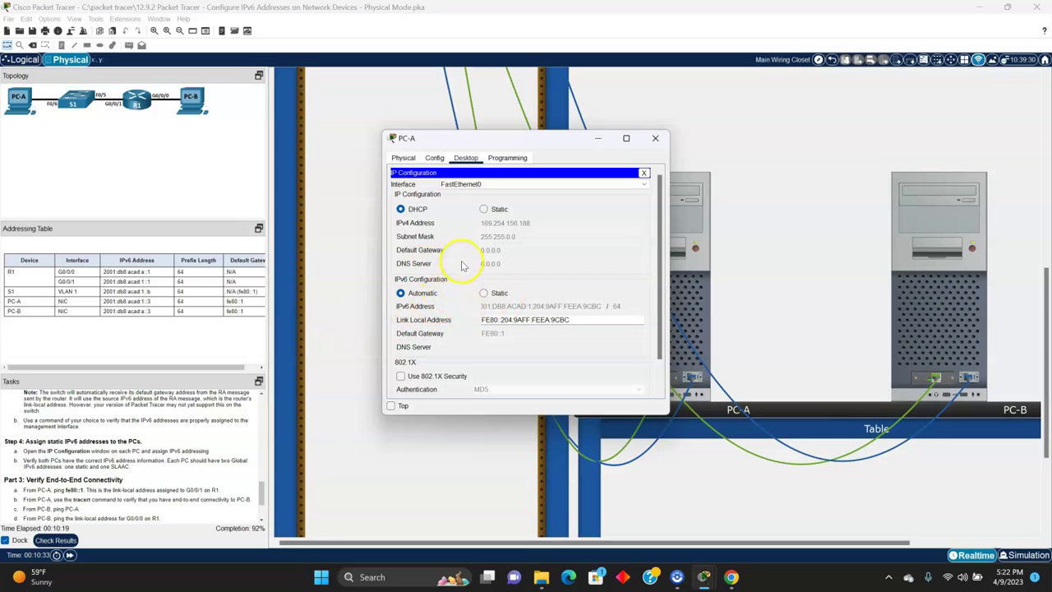
pyautogui.click(484, 294)
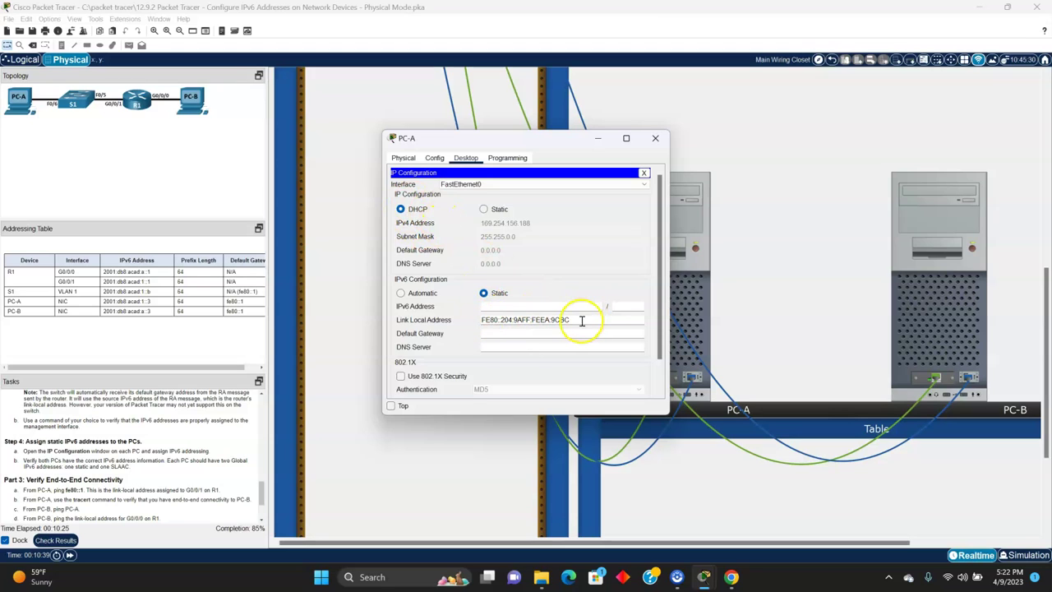
pyautogui.click(525, 308)
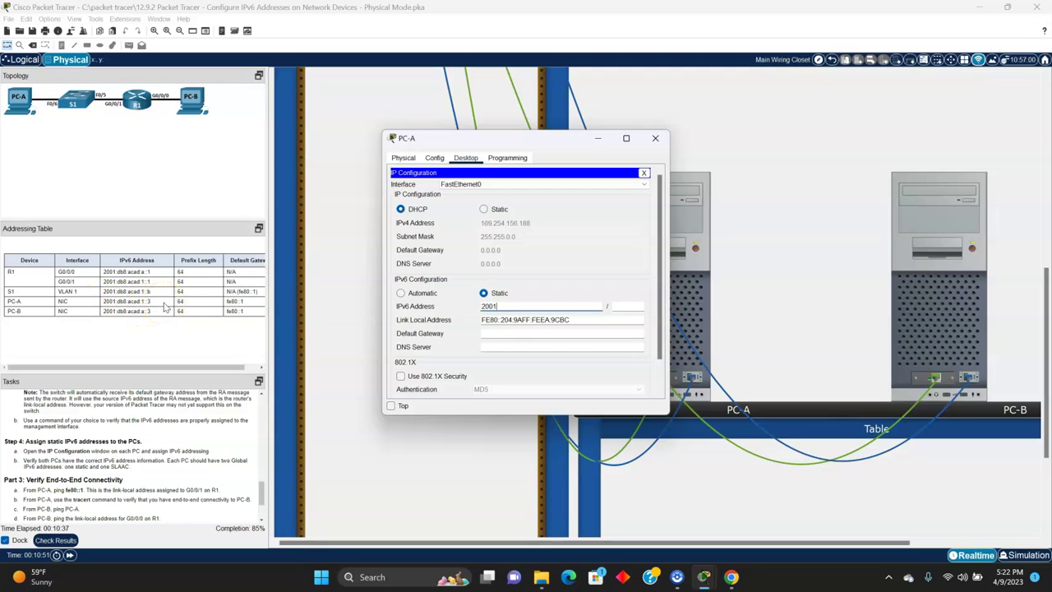
pyautogui.write('b8:acad:1::3')
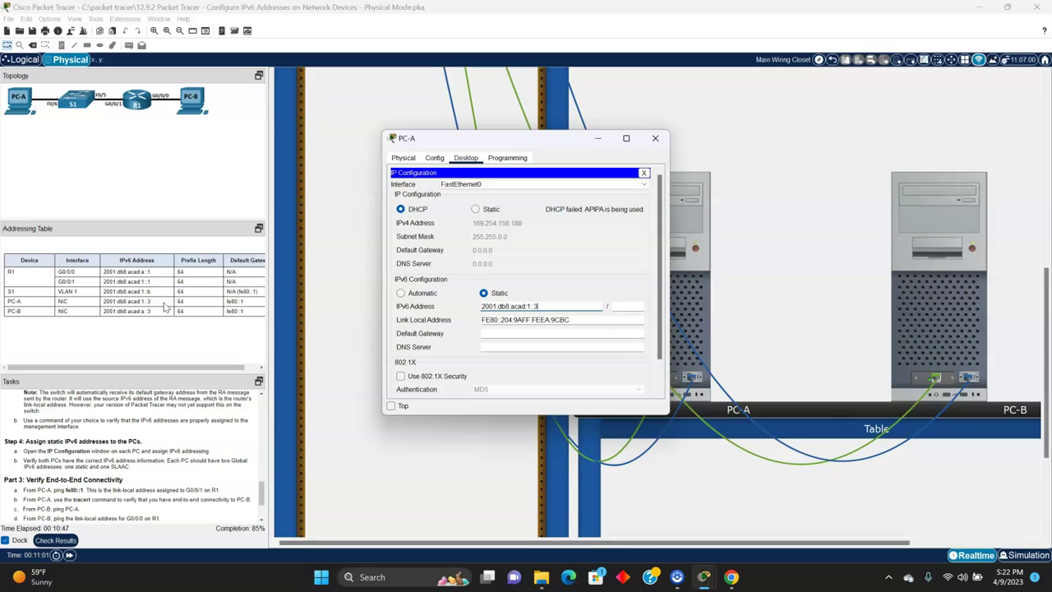
pyautogui.click(624, 307)
# Step: Set PC-A's IPv6 default gateway to fe80::1 and close its window
pyautogui.click(524, 332)
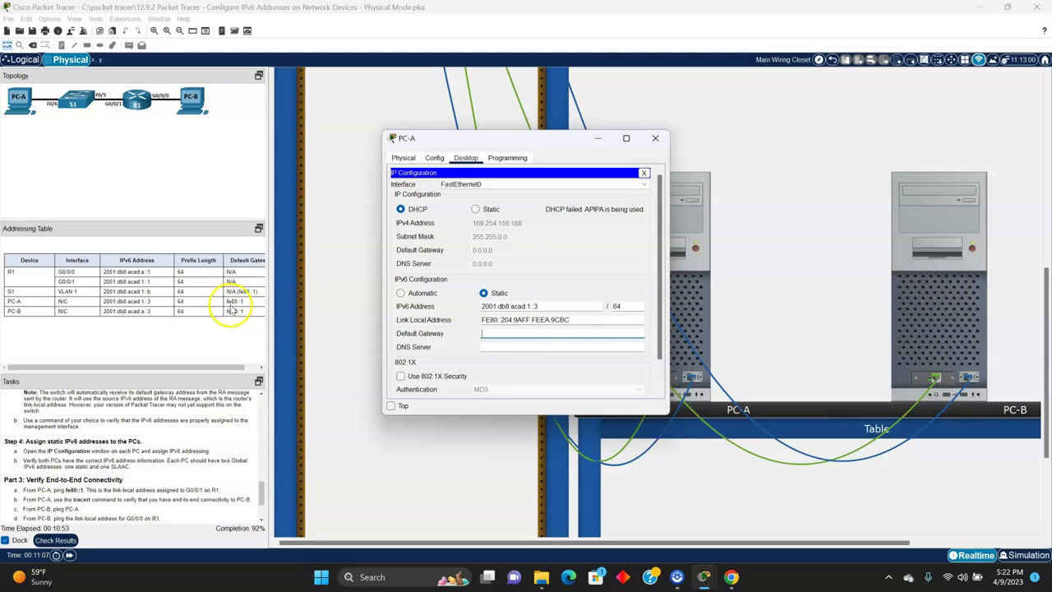
pyautogui.click(505, 335)
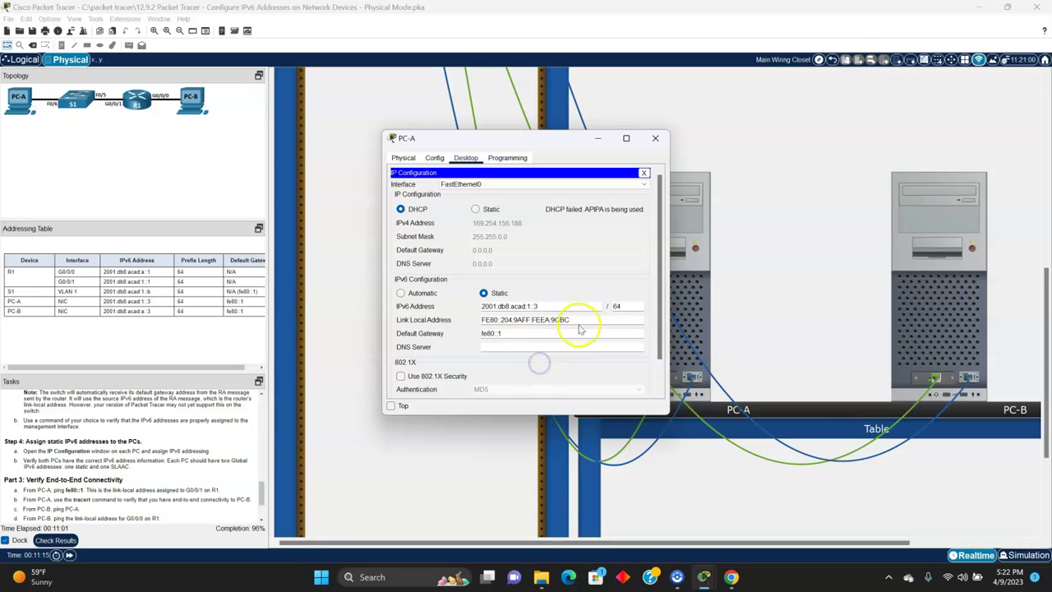
pyautogui.click(658, 139)
pyautogui.click(662, 138)
# Step: Leave PC-B's terminal, switch its IPv6 configuration to static, and assign address 2001:db8:acad:a::3 with prefix length 64
pyautogui.click(933, 297)
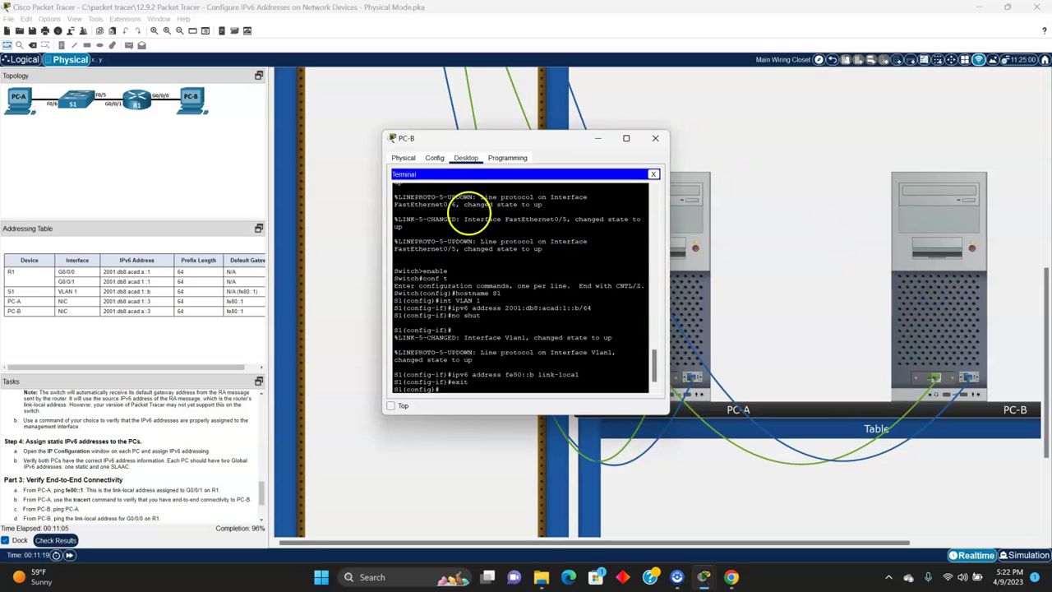
pyautogui.click(404, 158)
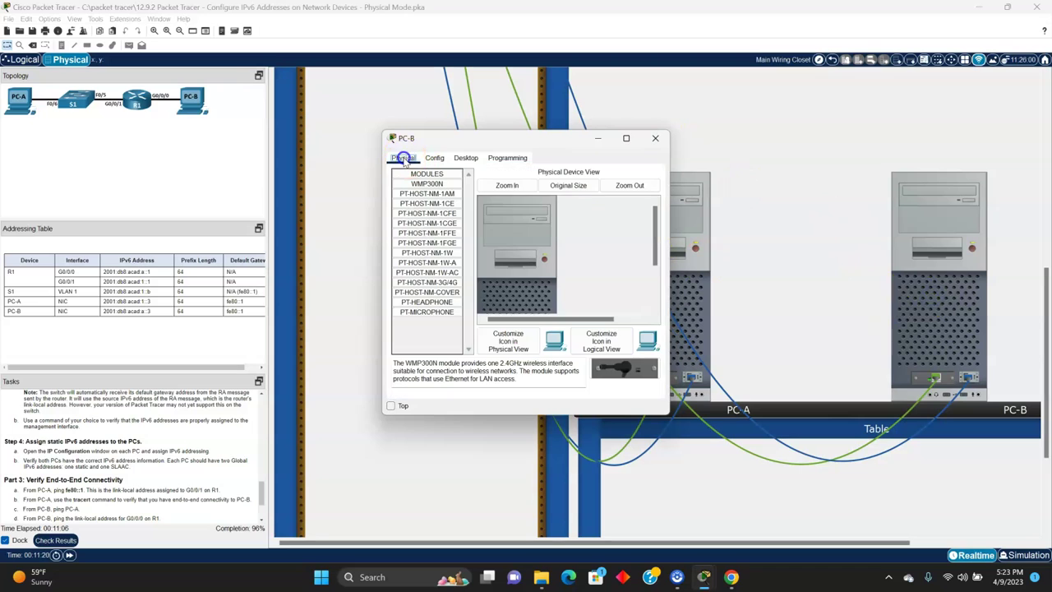
pyautogui.click(465, 158)
pyautogui.click(653, 175)
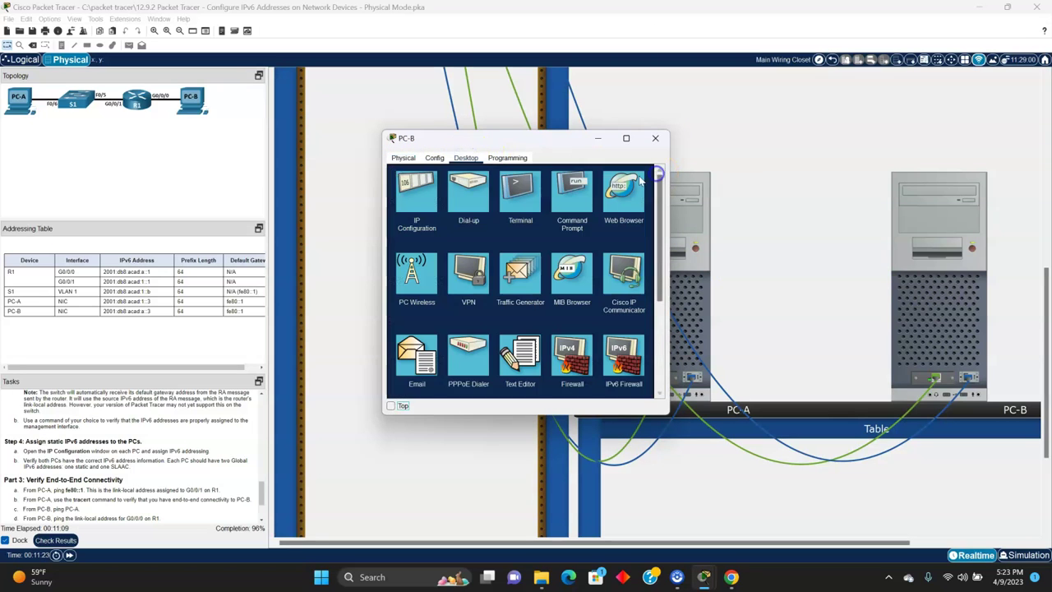
pyautogui.click(423, 189)
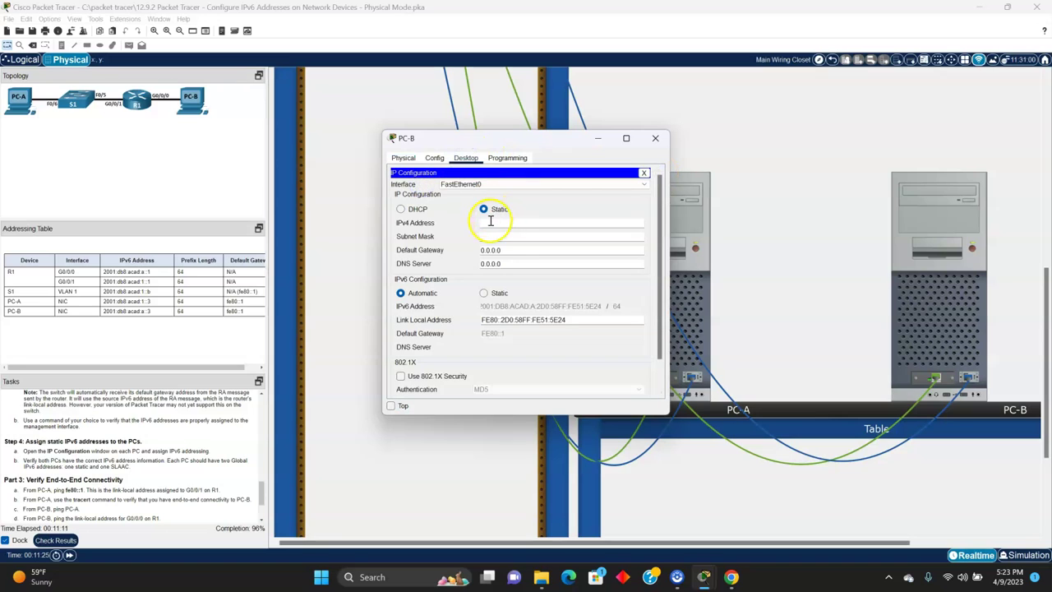
pyautogui.click(484, 293)
pyautogui.click(505, 305)
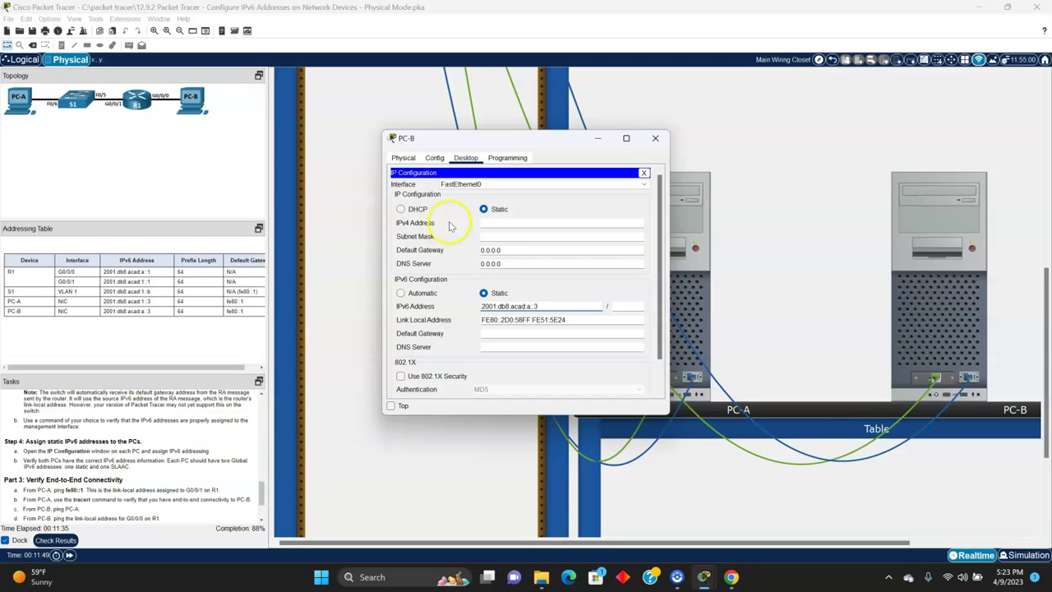
pyautogui.click(624, 306)
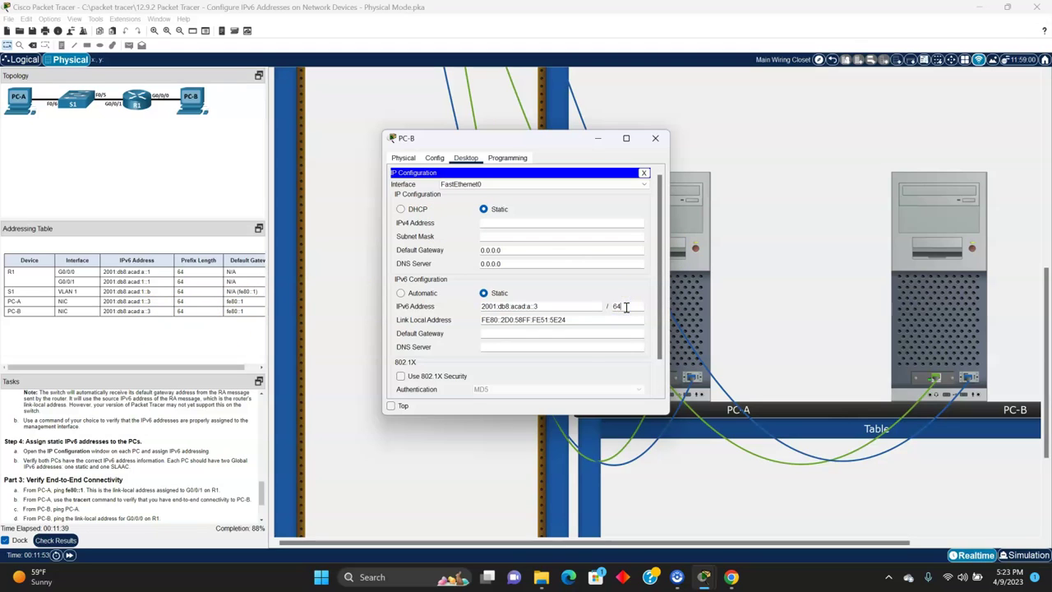
# Step: Set PC-B's IPv6 default gateway to fe80::1 and close its window
pyautogui.click(497, 336)
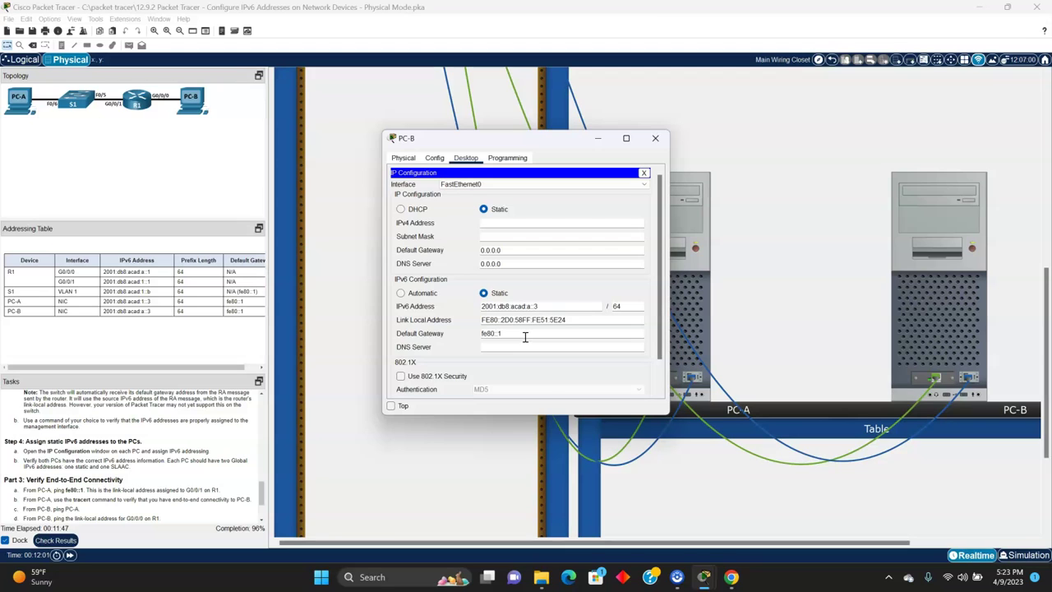
pyautogui.click(545, 366)
pyautogui.click(658, 140)
# Step: Trace the route from PC-A's Command Prompt to PC-B at 2001:db8:acad:a::3 with tracert and close PC-A's window
pyautogui.scroll(-4, 472, 296)
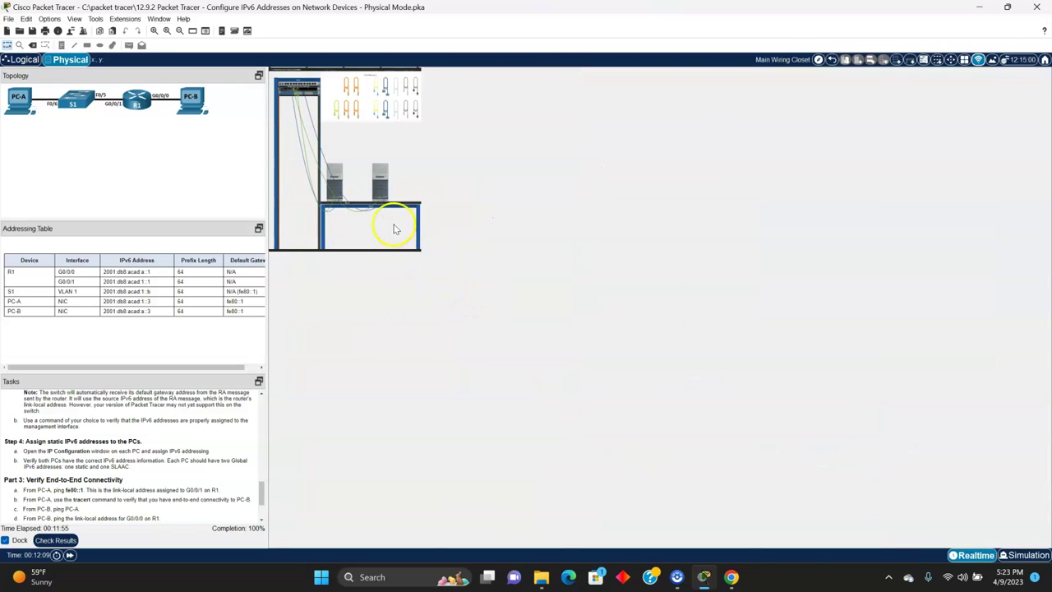
pyautogui.scroll(4, 357, 241)
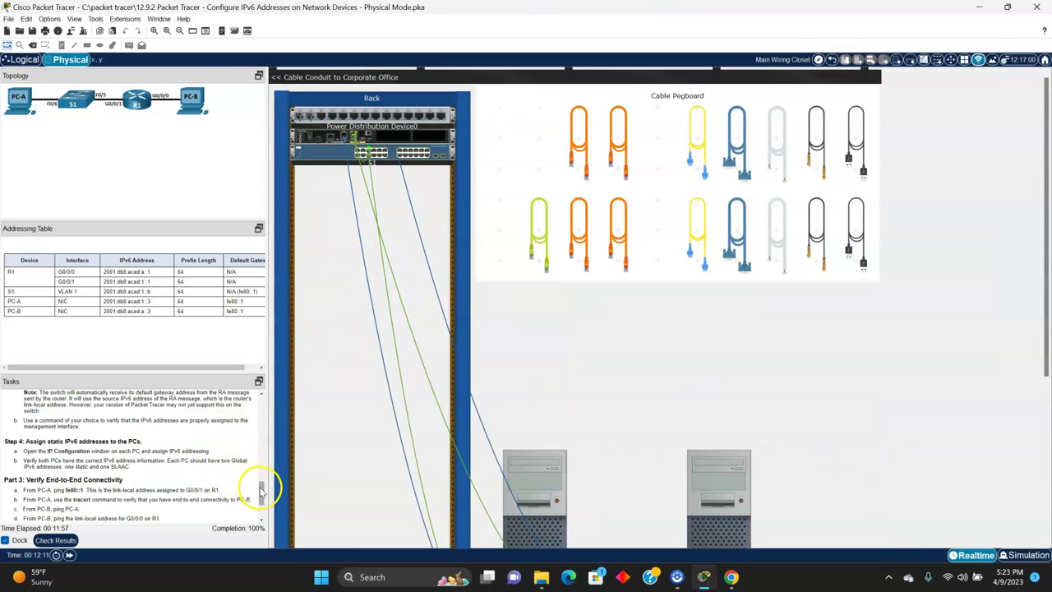
pyautogui.scroll(-3, 258, 486)
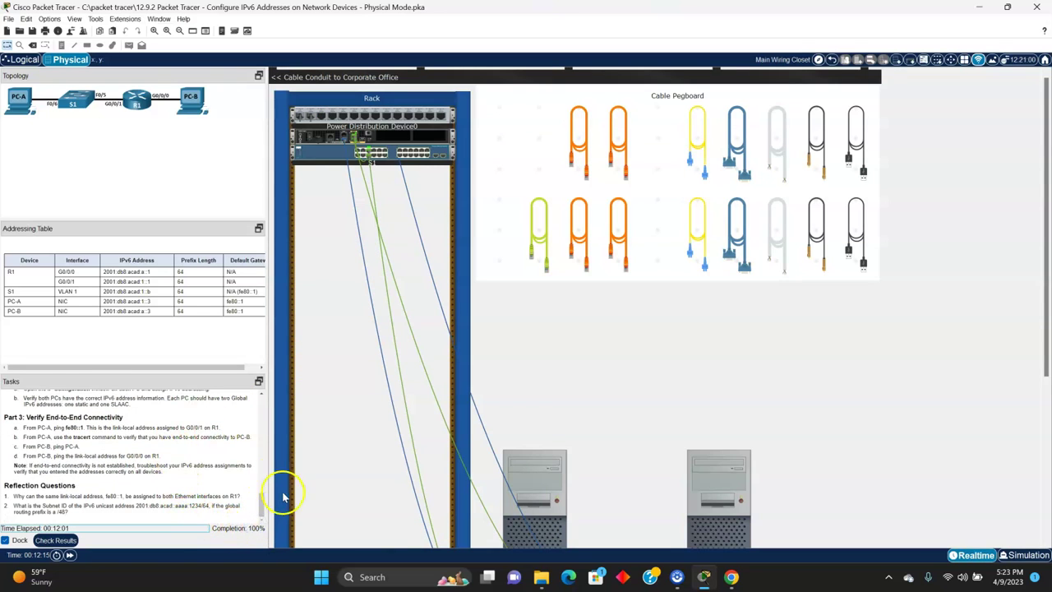
pyautogui.moveTo(260, 505)
pyautogui.mouseDown()
pyautogui.moveTo(261, 488)
pyautogui.moveTo(264, 503)
pyautogui.mouseUp()
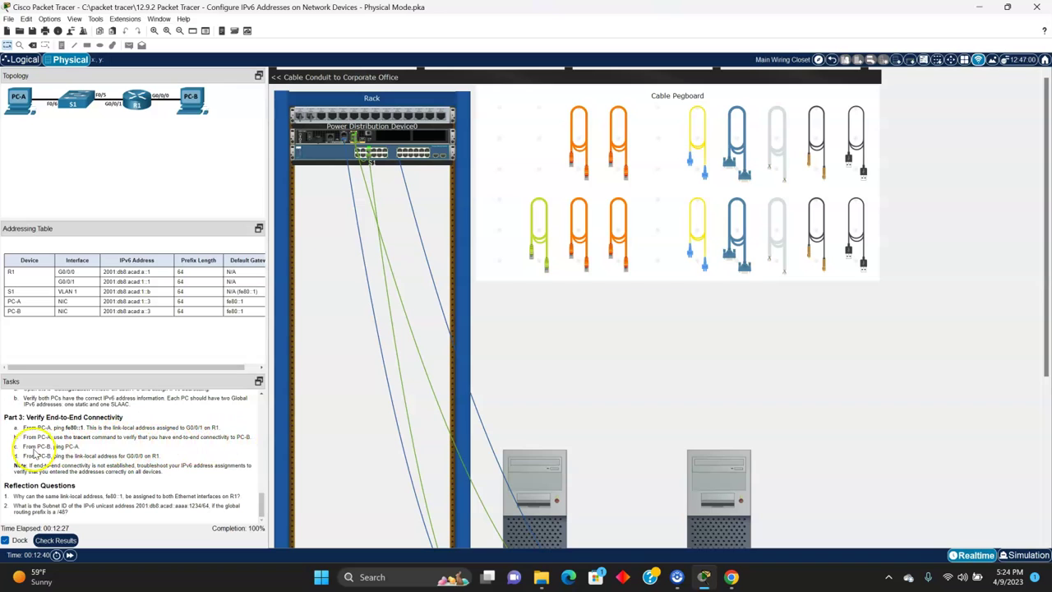
pyautogui.scroll(-2, 864, 343)
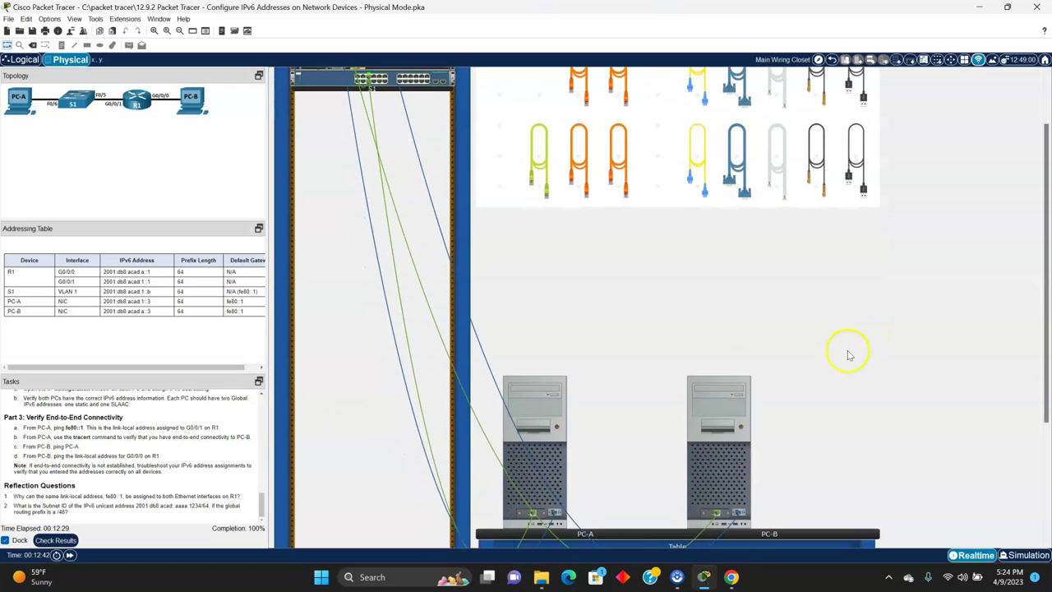
pyautogui.click(559, 462)
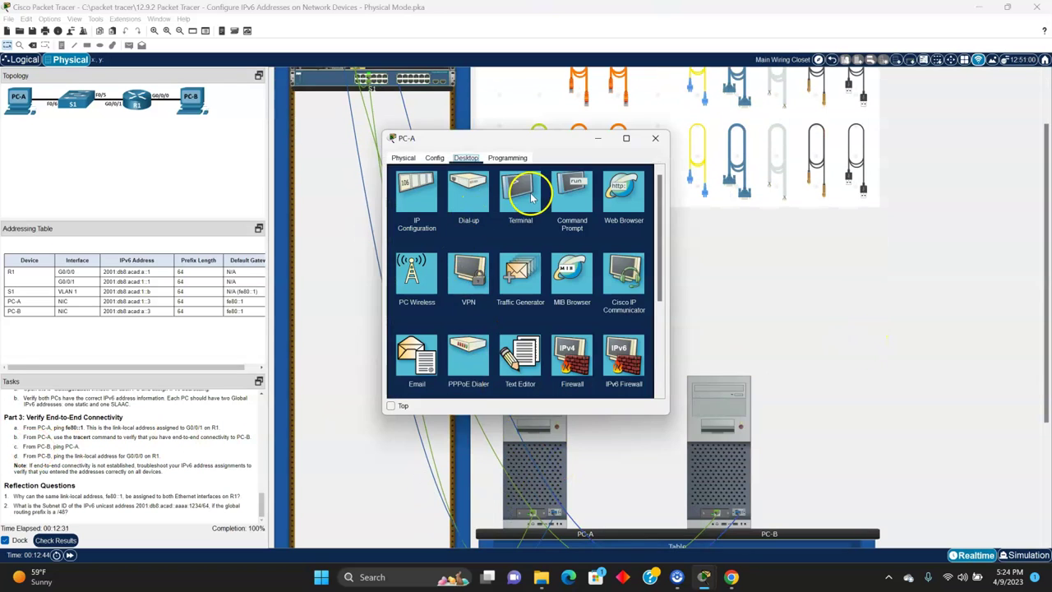
pyautogui.click(573, 203)
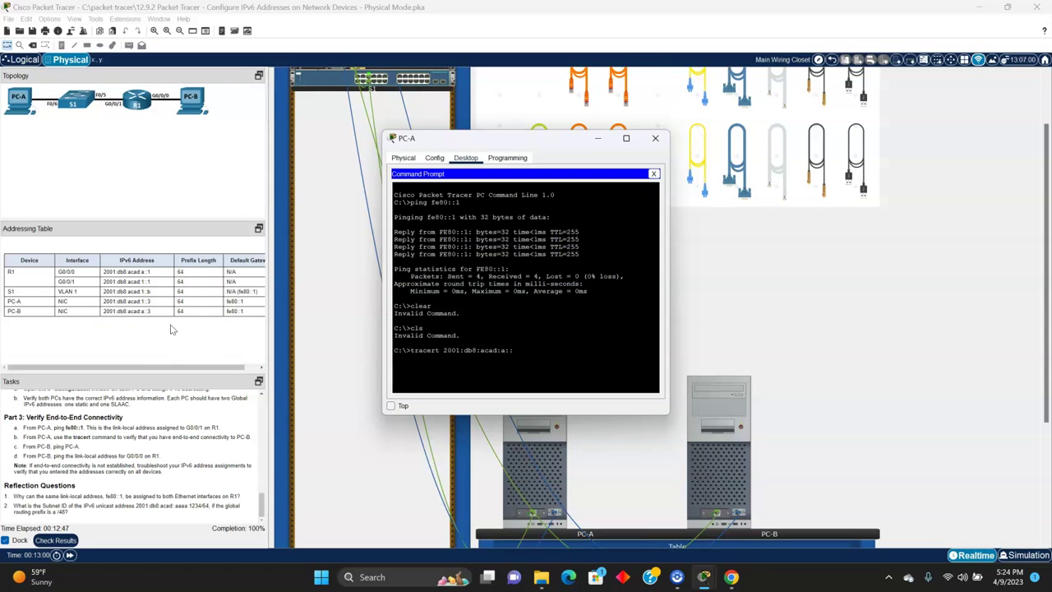
pyautogui.write('3')
pyautogui.press('Return')
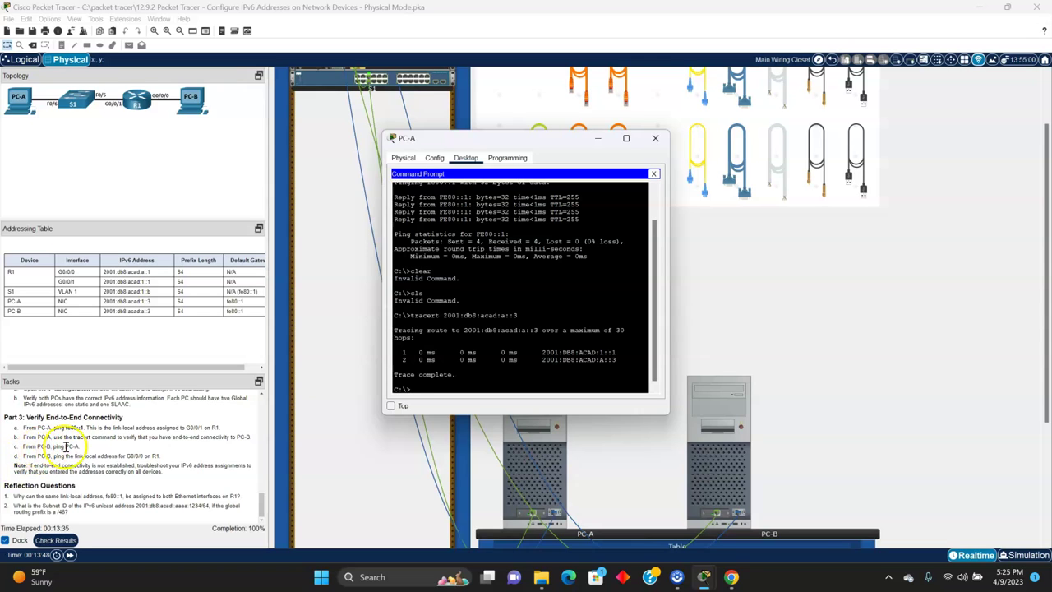
pyautogui.click(654, 139)
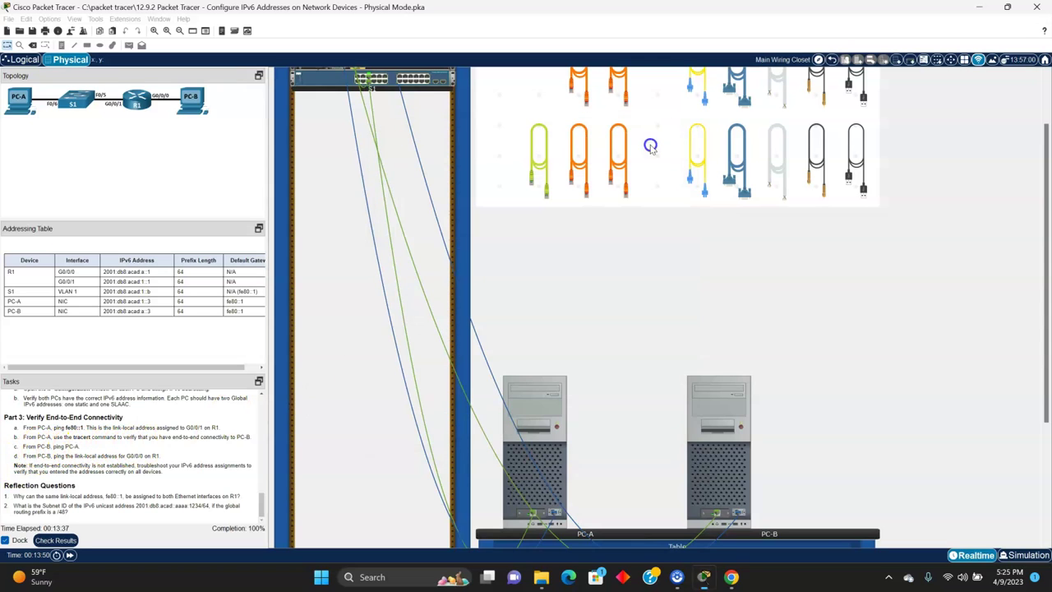
# Step: Ping PC-A at 2001:db8:acad:1::3 from PC-B's Command Prompt
pyautogui.click(730, 460)
pyautogui.click(561, 191)
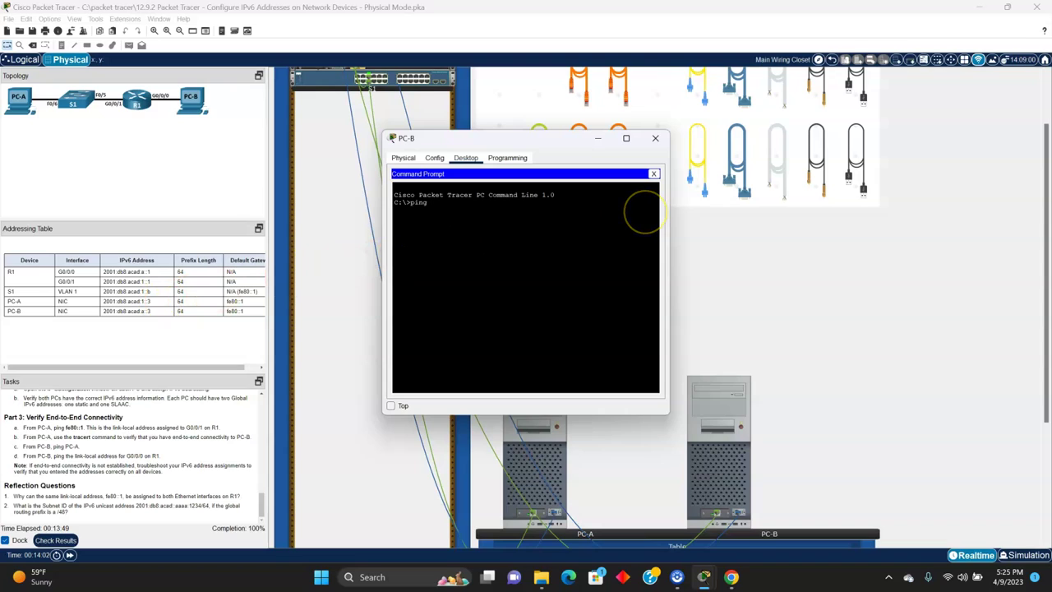
pyautogui.write('db8:acad:1::3')
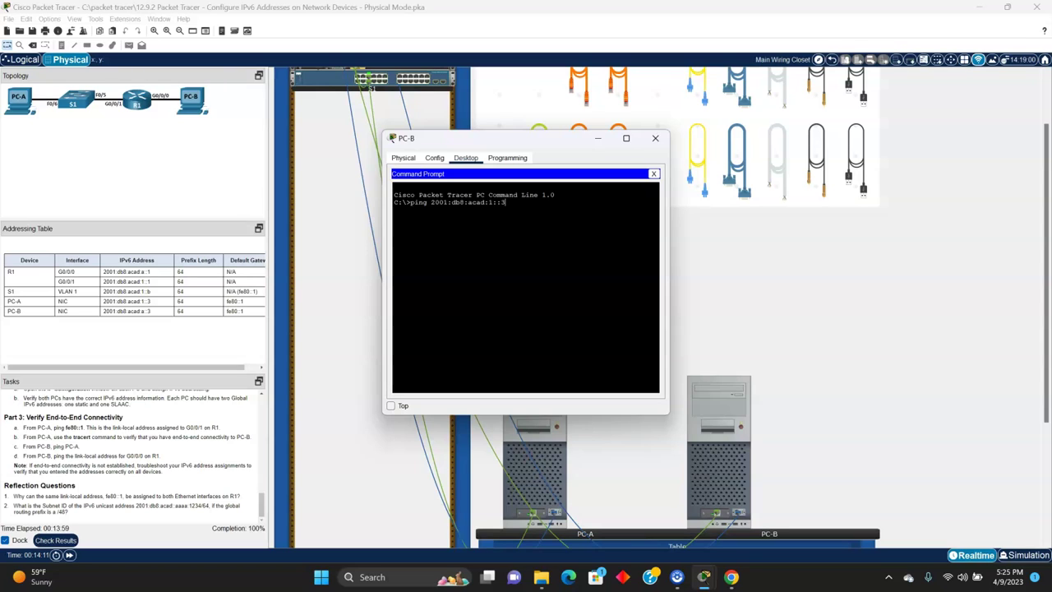
pyautogui.press('Return')
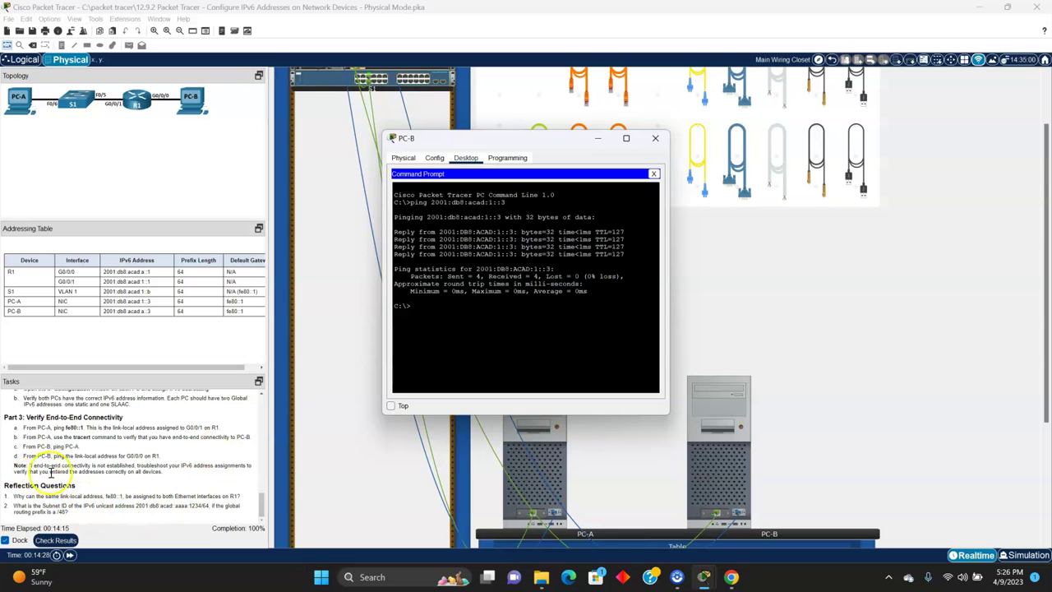
# Step: Review the remaining connectivity tasks and the reflection questions on the shared fe80::1 link-local address and the Subnet ID of 2001:db8:acad::aaaa:1234/64
pyautogui.click(79, 467)
pyautogui.scroll(3, 90, 469)
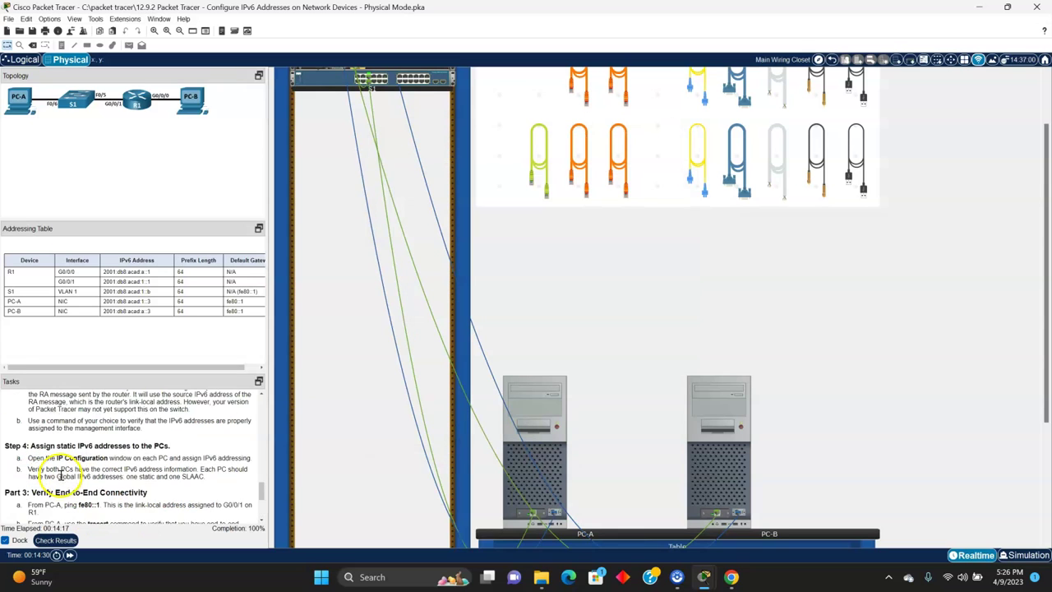
pyautogui.scroll(-3, 146, 466)
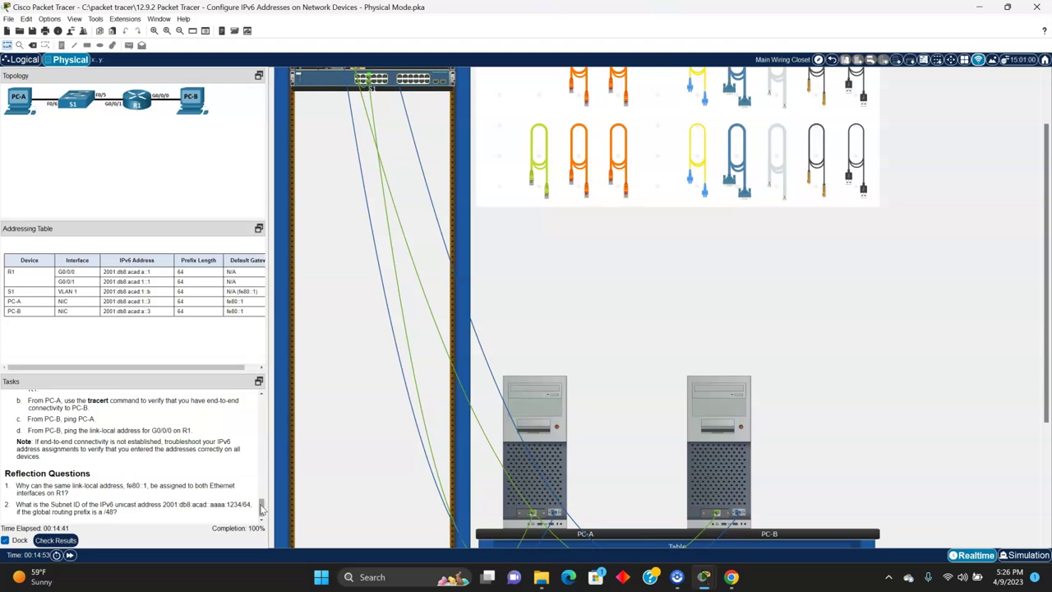
pyautogui.moveTo(261, 508)
pyautogui.mouseDown()
pyautogui.moveTo(265, 480)
pyautogui.moveTo(262, 507)
pyautogui.mouseUp()
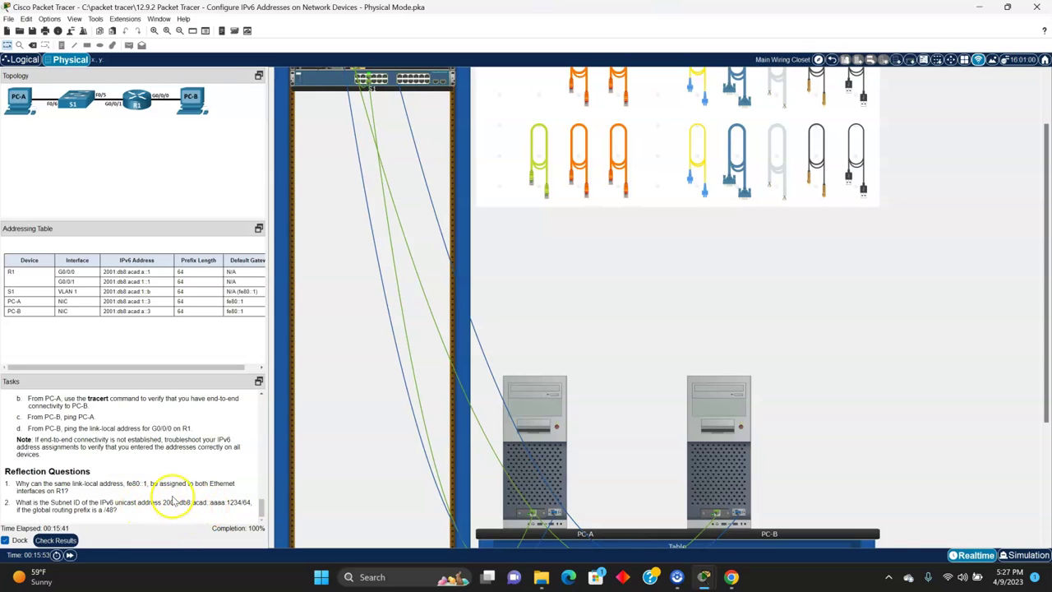
pyautogui.click(207, 502)
pyautogui.moveTo(208, 502); pyautogui.dragTo(209, 504)
pyautogui.scroll(10, 210, 505)
pyautogui.scroll(-5, 231, 498)
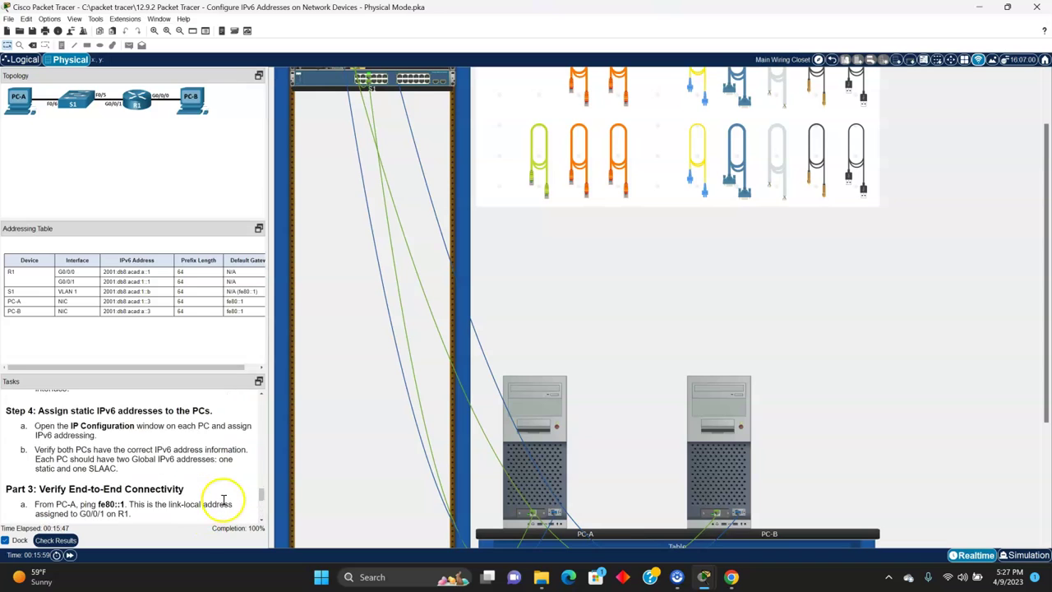
pyautogui.scroll(-5, 224, 497)
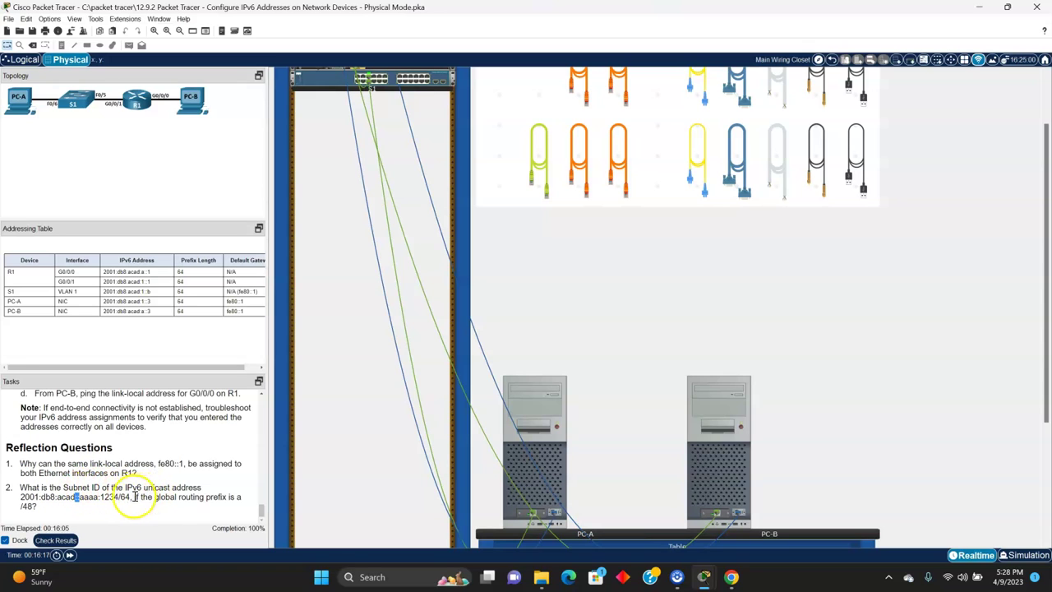
pyautogui.click(201, 453)
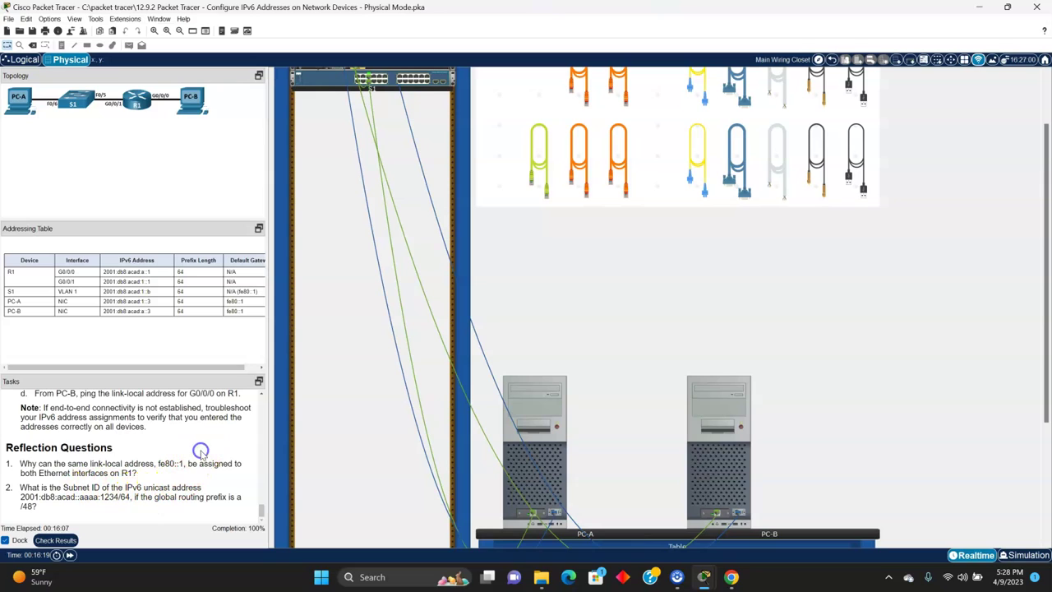
pyautogui.scroll(-1, 201, 453)
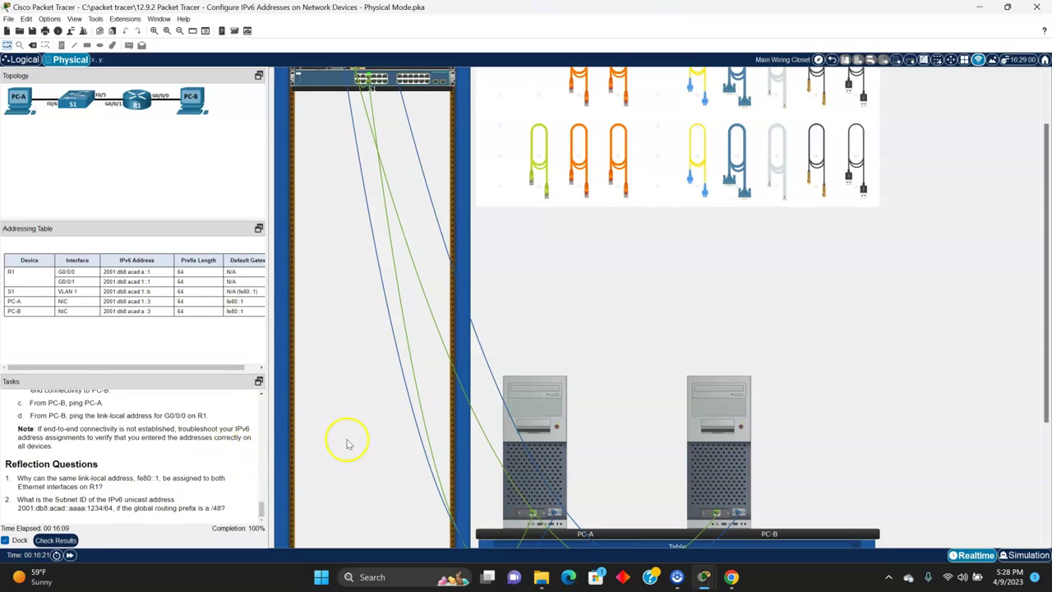
pyautogui.scroll(3, 392, 505)
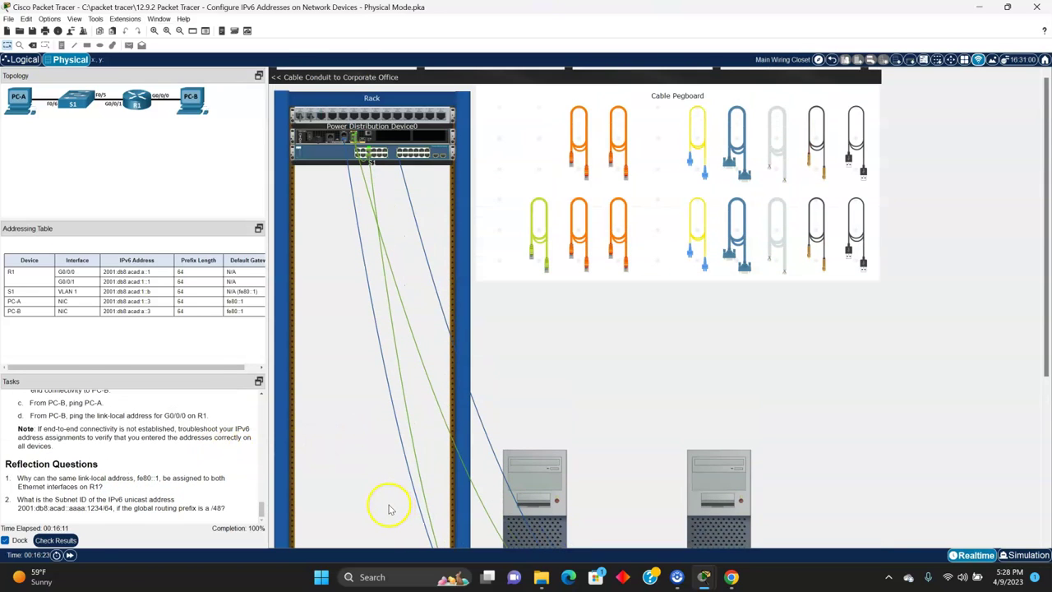